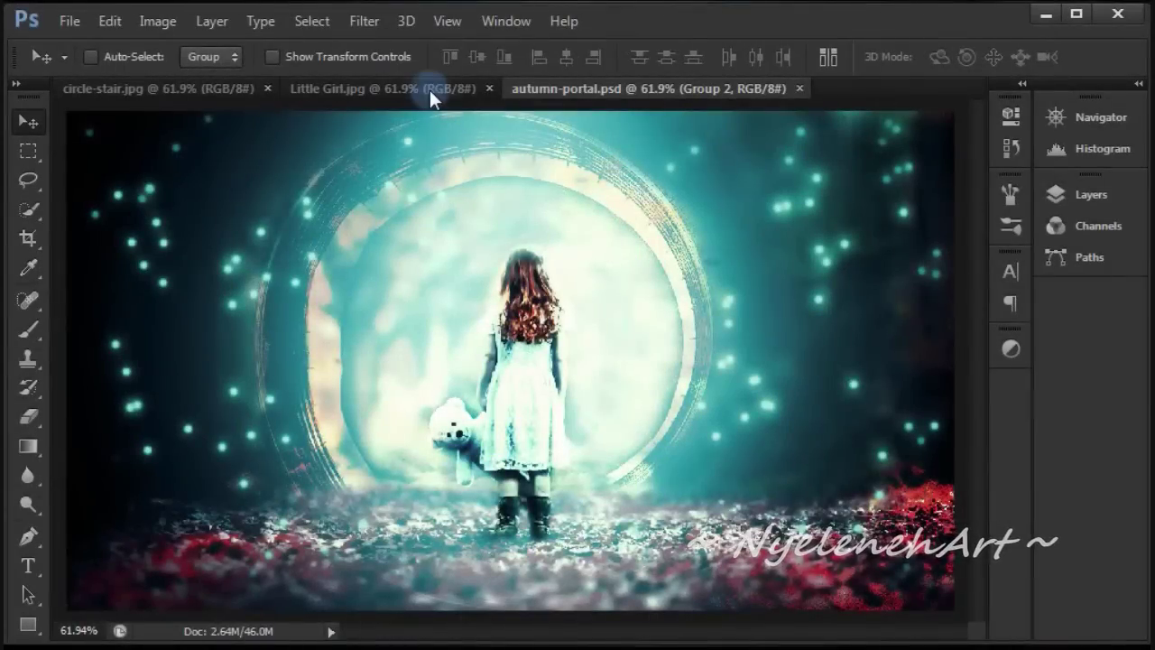
Step: Look through the open documents: Little Girl.jpg, circle-stair.jpg and autumn-portal.psd
left_click(431, 92)
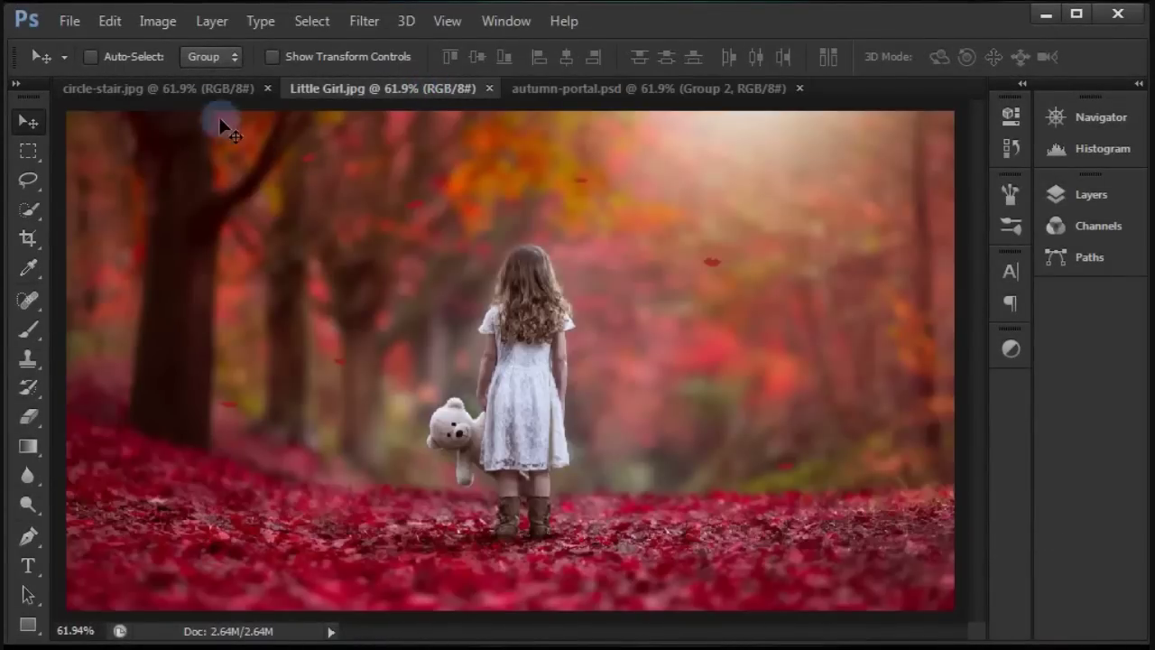
left_click(199, 90)
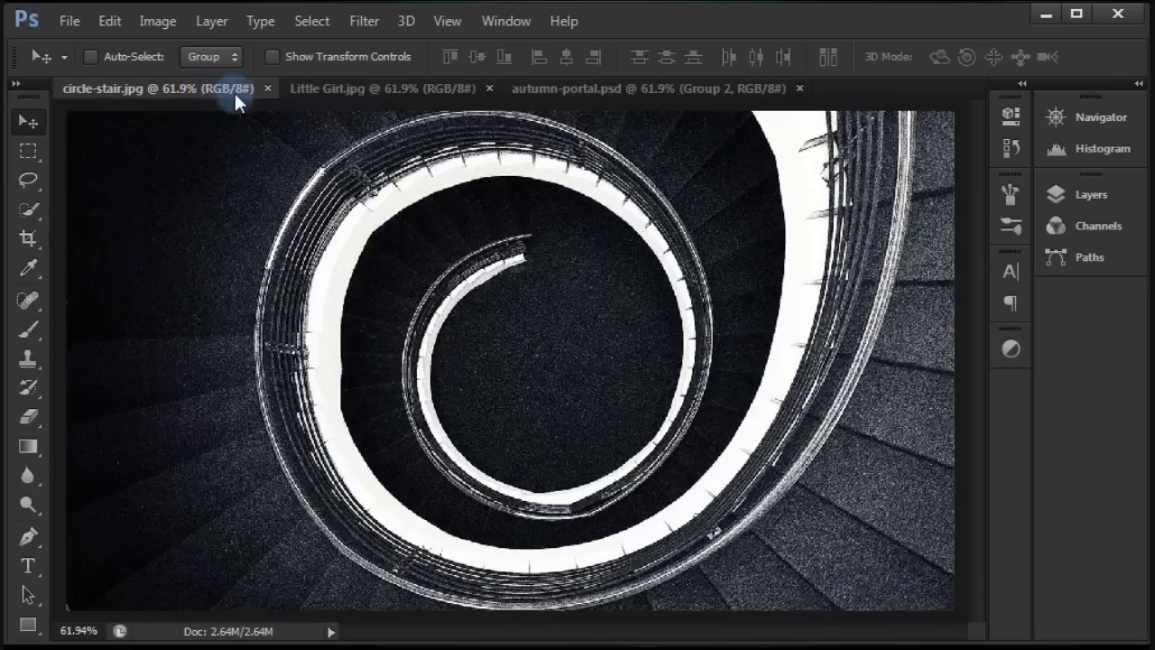
left_click(382, 83)
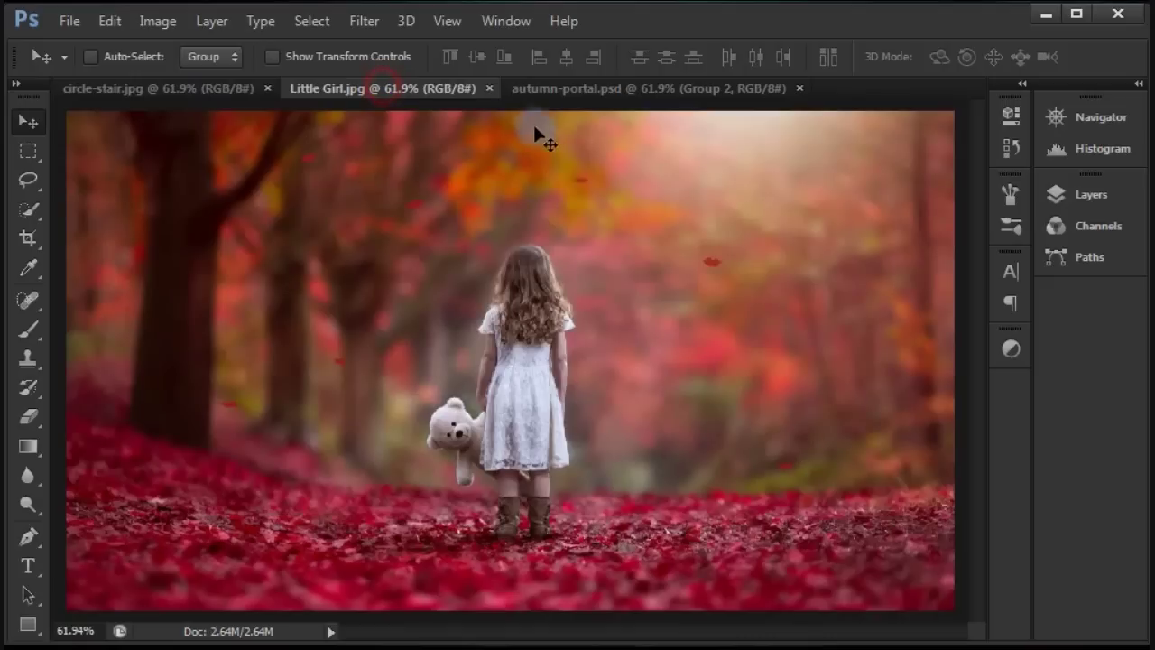
left_click(597, 92)
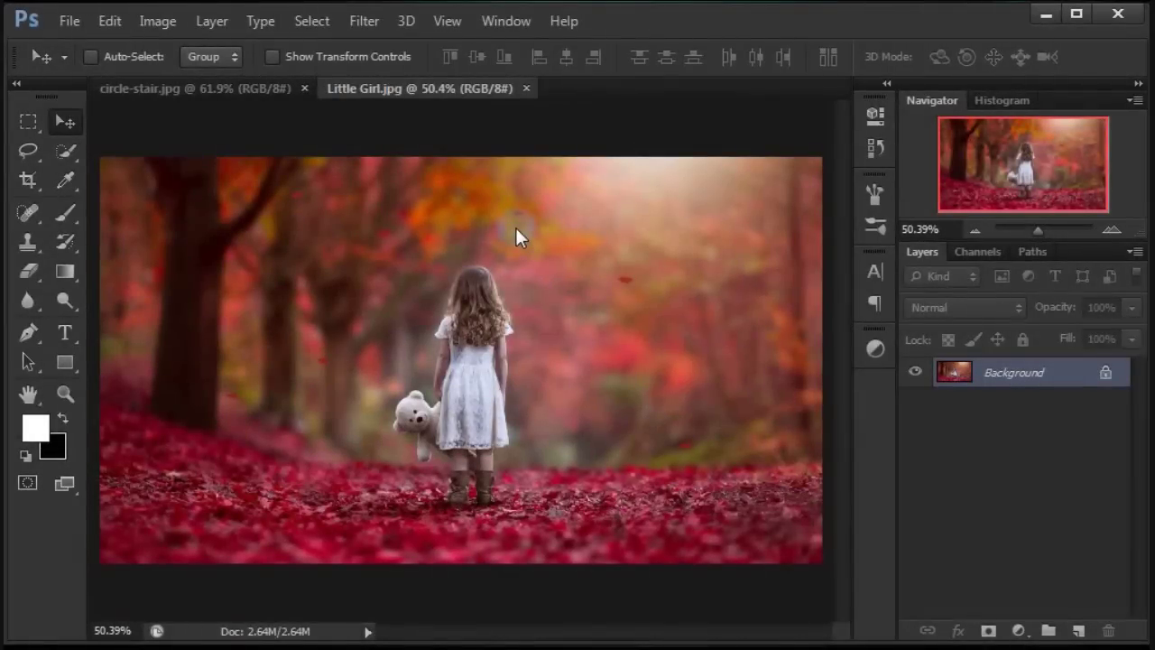
Step: Duplicate the Little Girl forest photo into a new Layer 1
left_click(386, 100)
left_click_drag(397, 89, 160, 91)
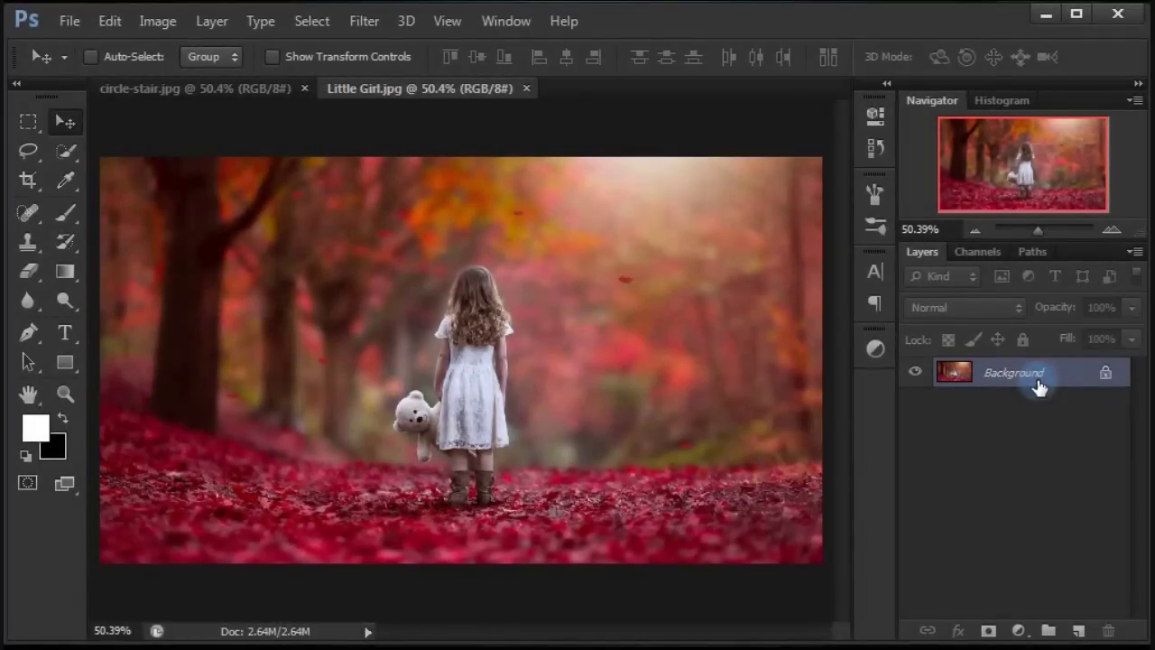
key("ctrl+j")
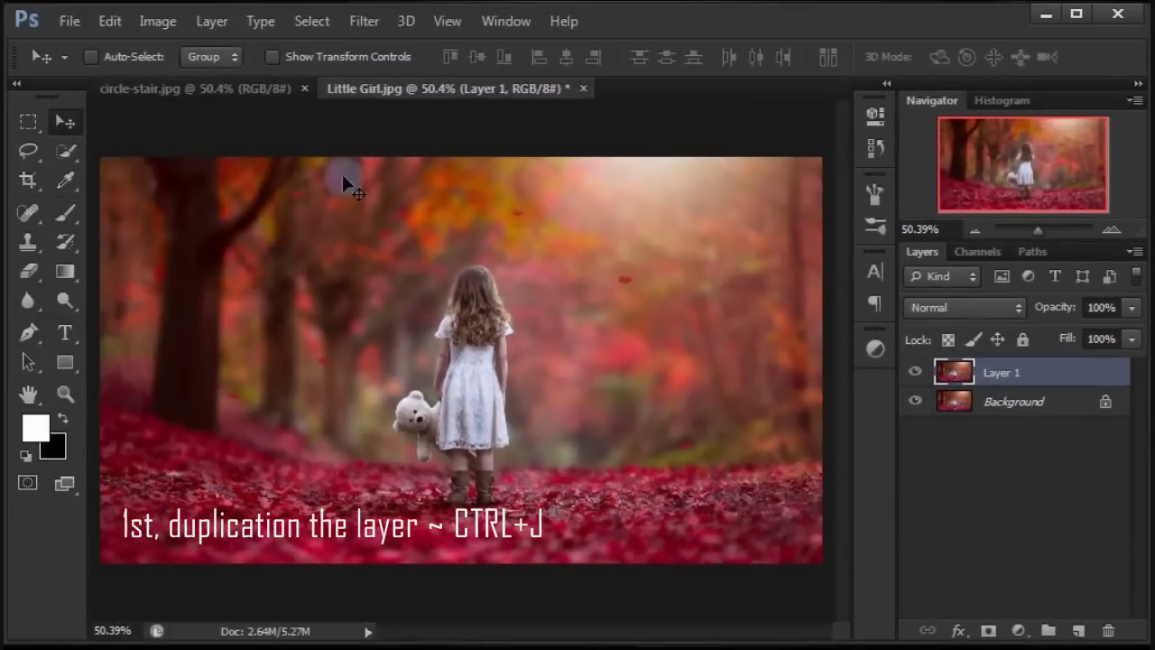
Step: Smart Sharpen Layer 1 at 38% amount, 14 px radius, removing Gaussian Blur
left_click(365, 23)
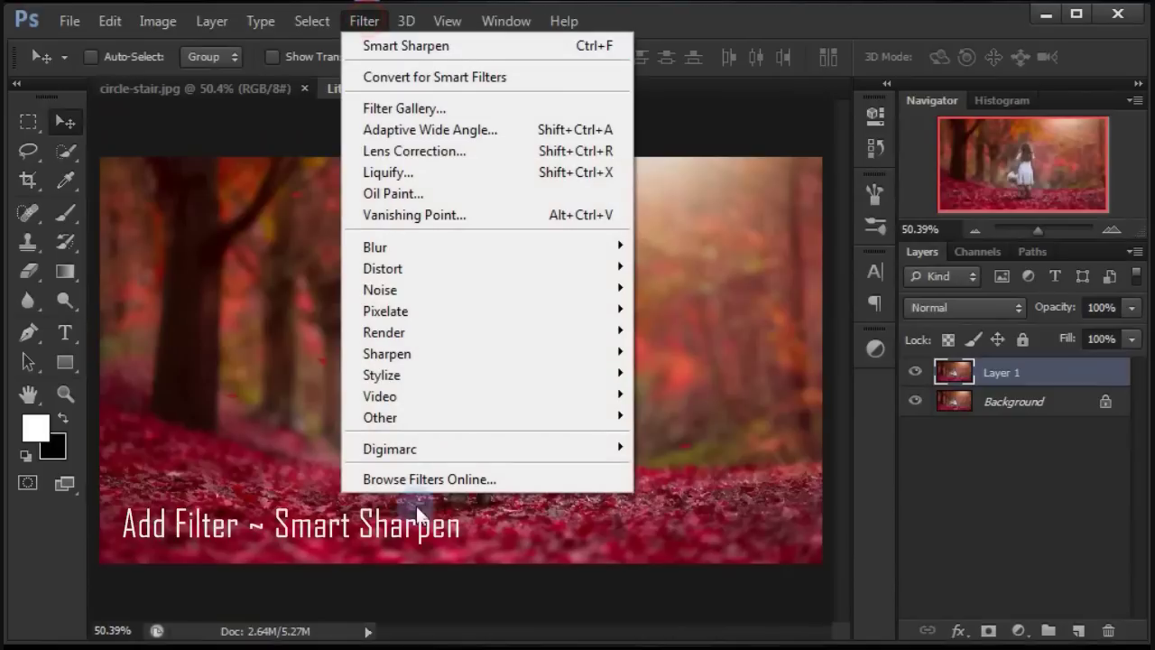
mouse_move(387, 353)
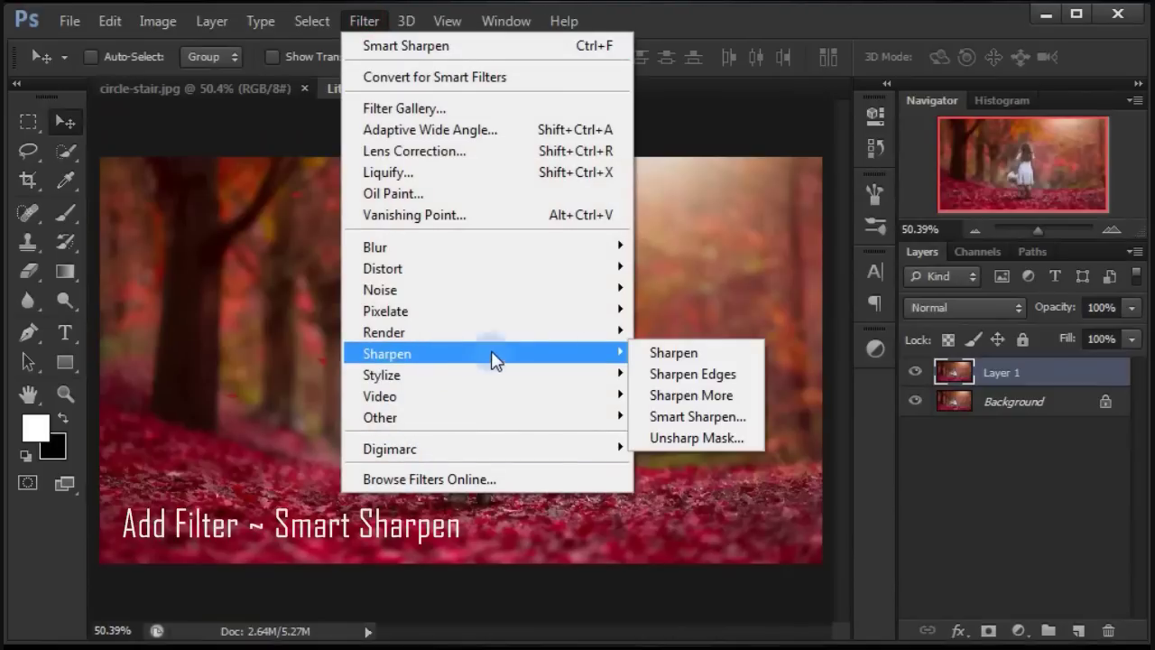
left_click(754, 421)
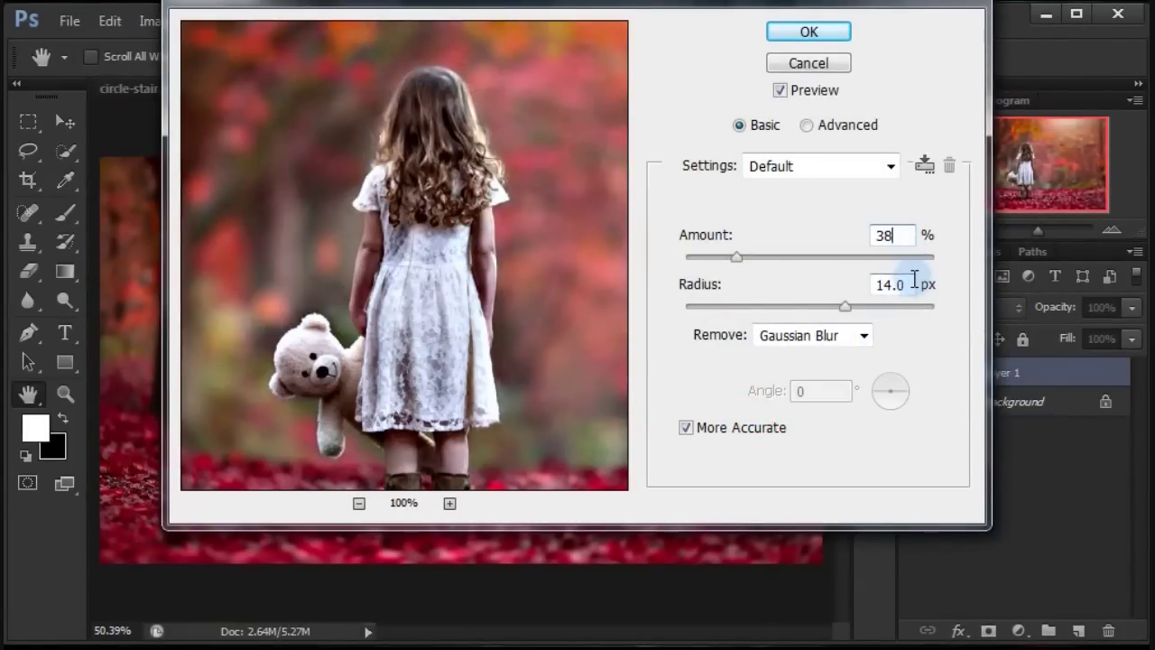
left_click(812, 334)
left_click(815, 335)
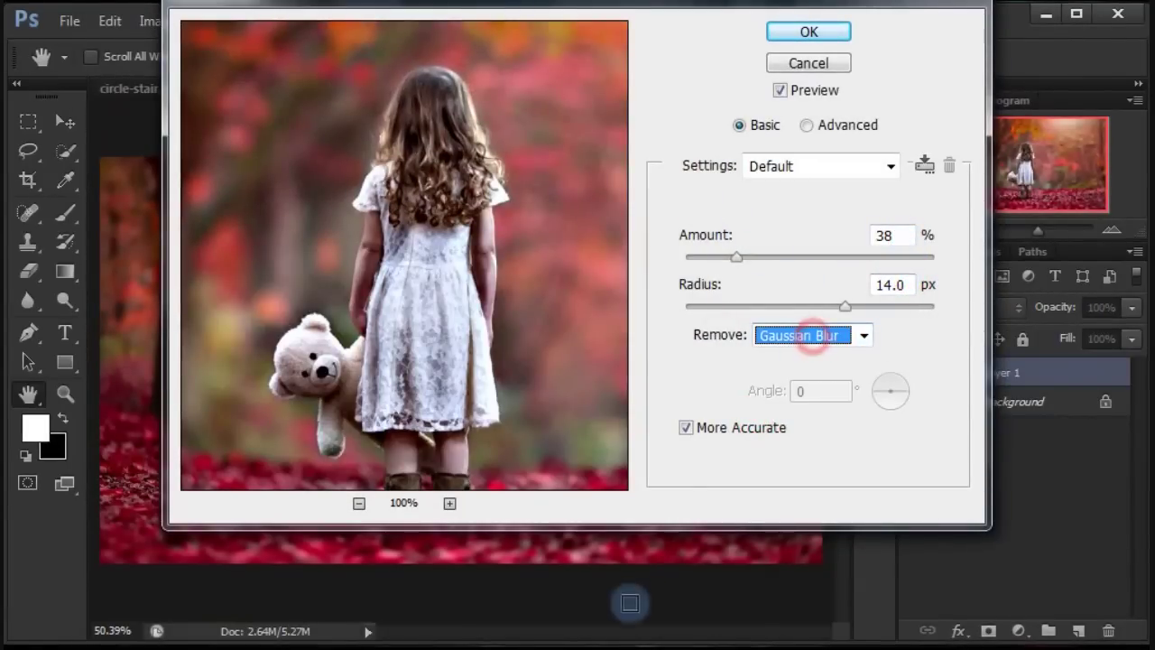
left_click(688, 428)
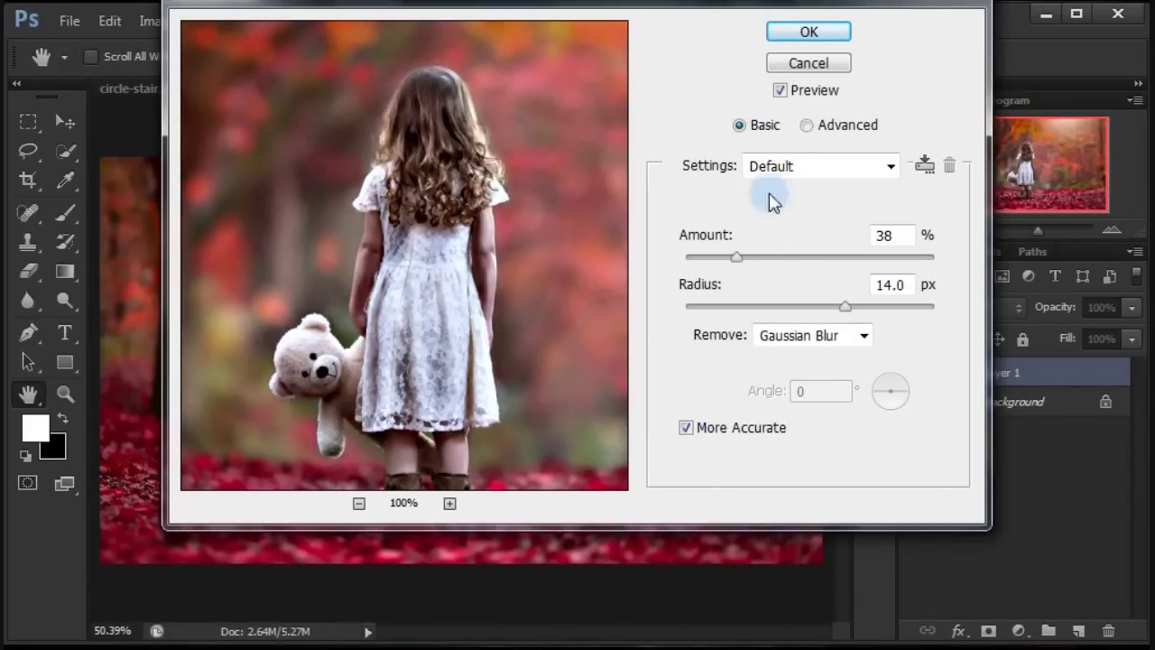
left_click_drag(688, 5, 683, 50)
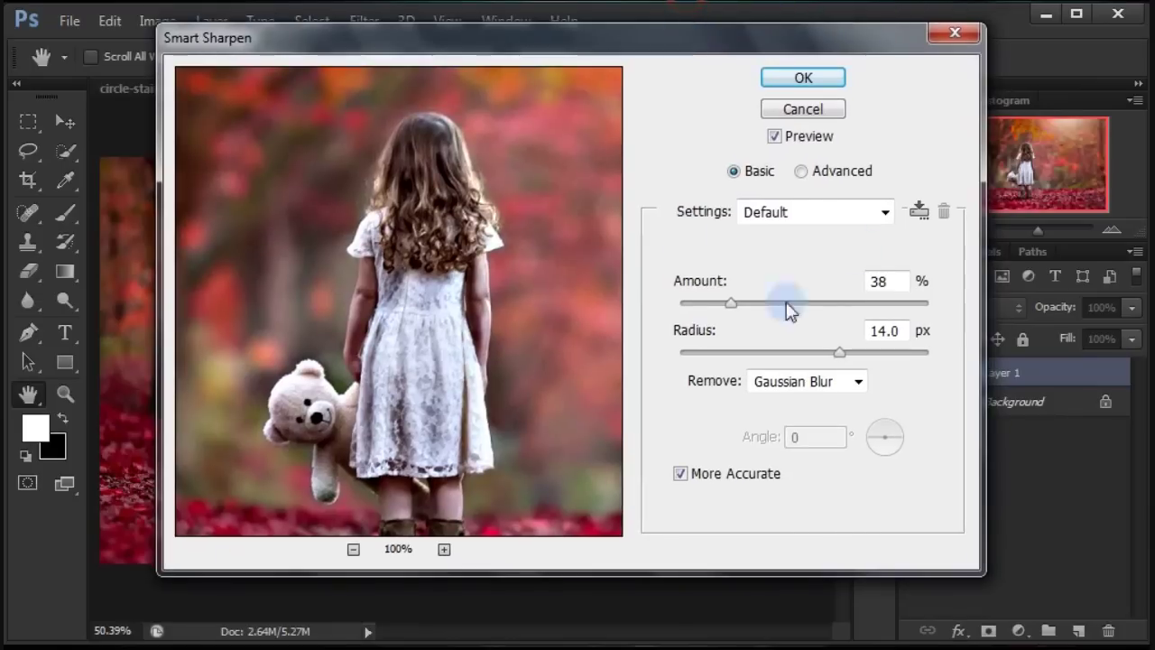
left_click(807, 81)
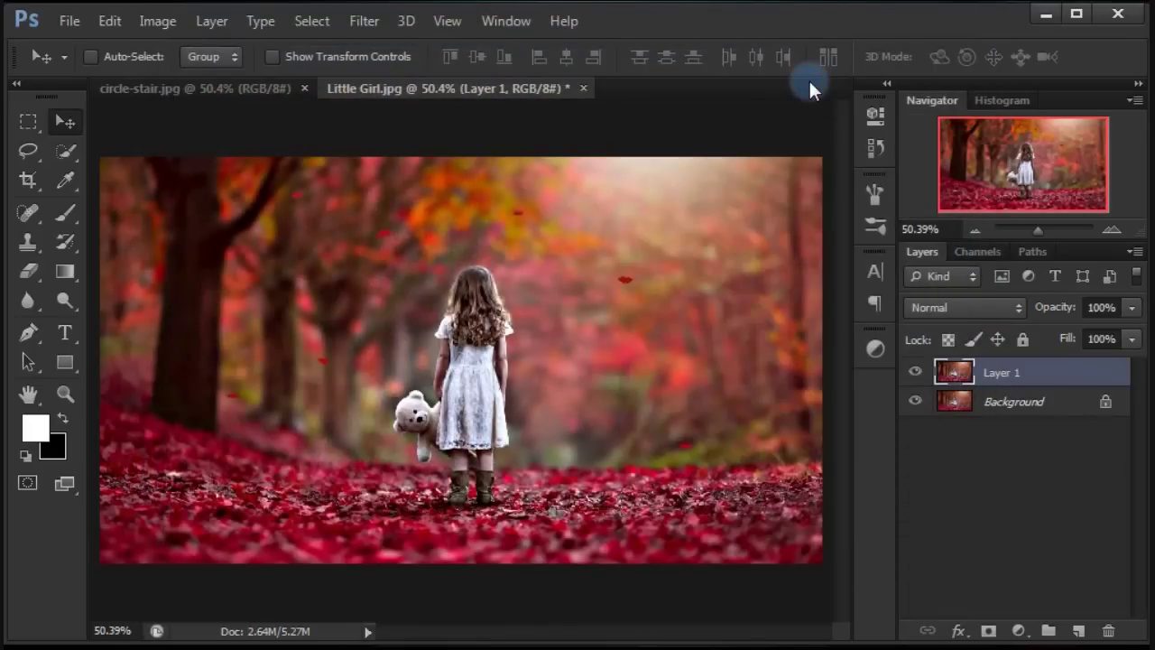
Step: Set Layer 1 to Darken blending at 50% opacity
left_click(954, 307)
key("Escape")
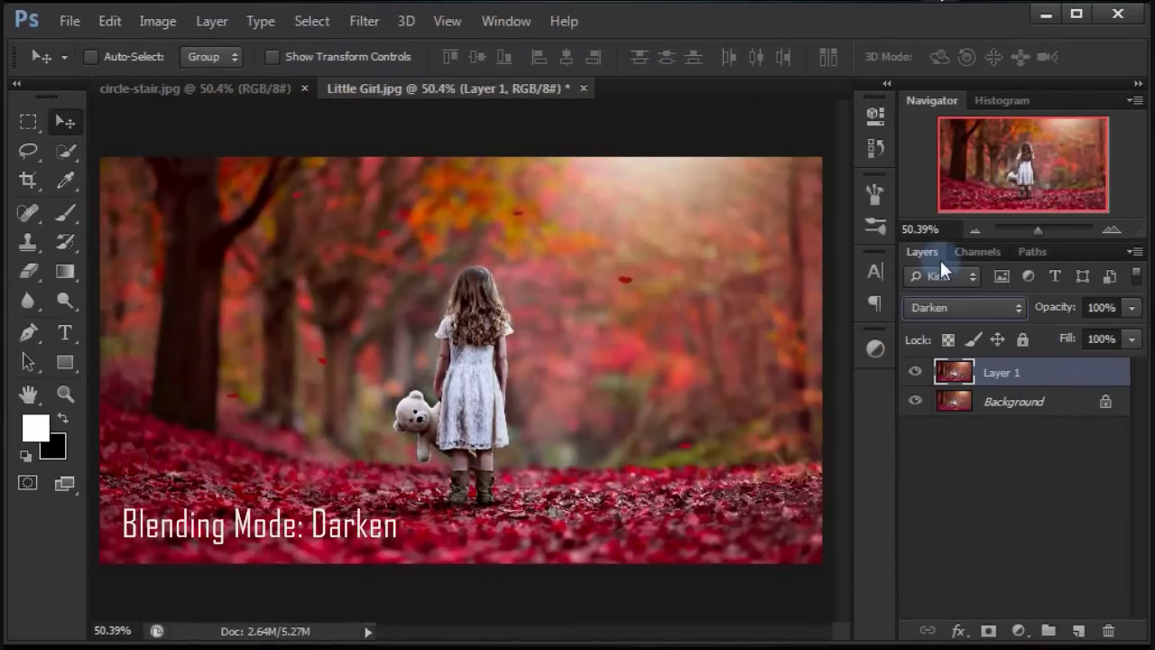
left_click(1096, 307)
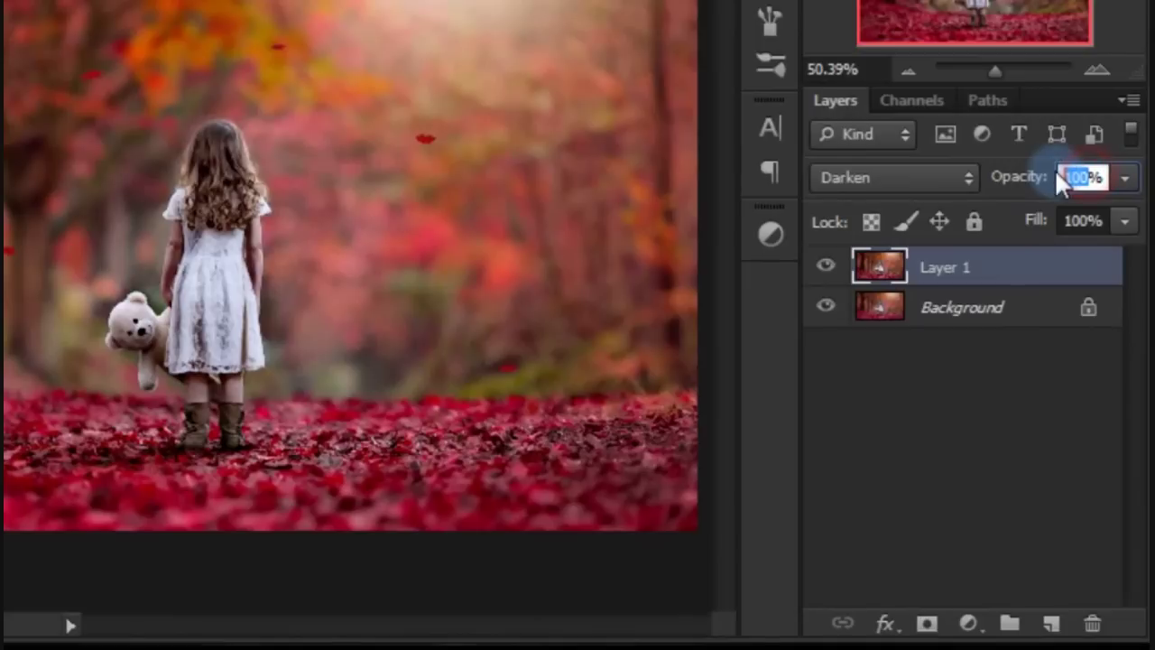
type("50")
key("Return")
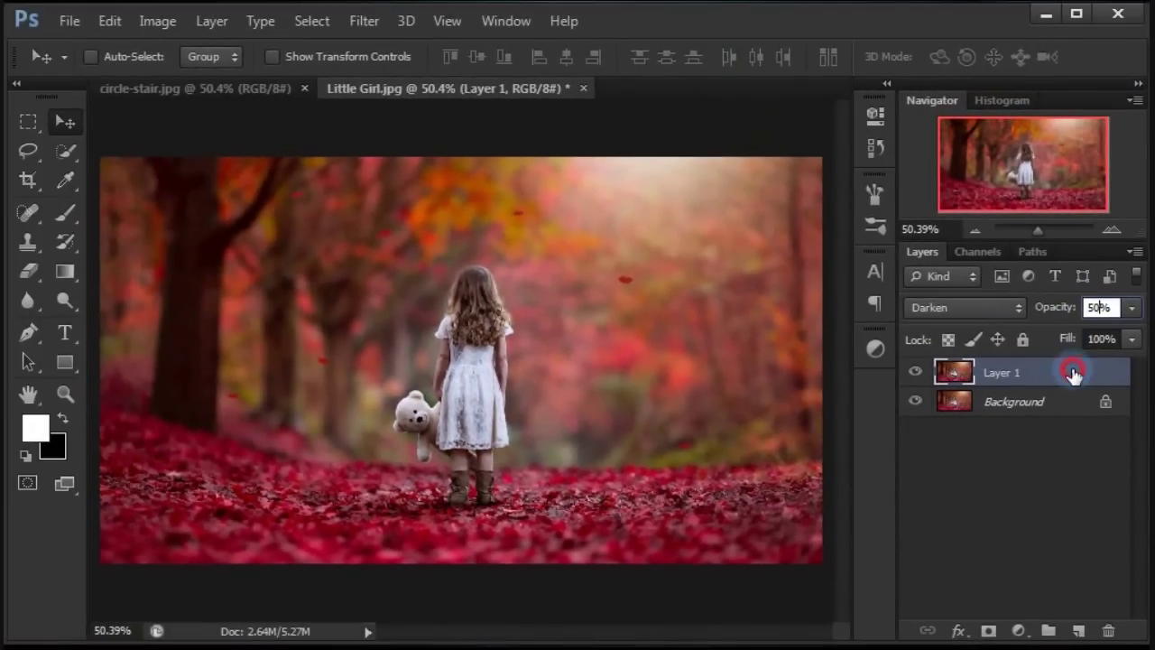
left_click(1074, 375)
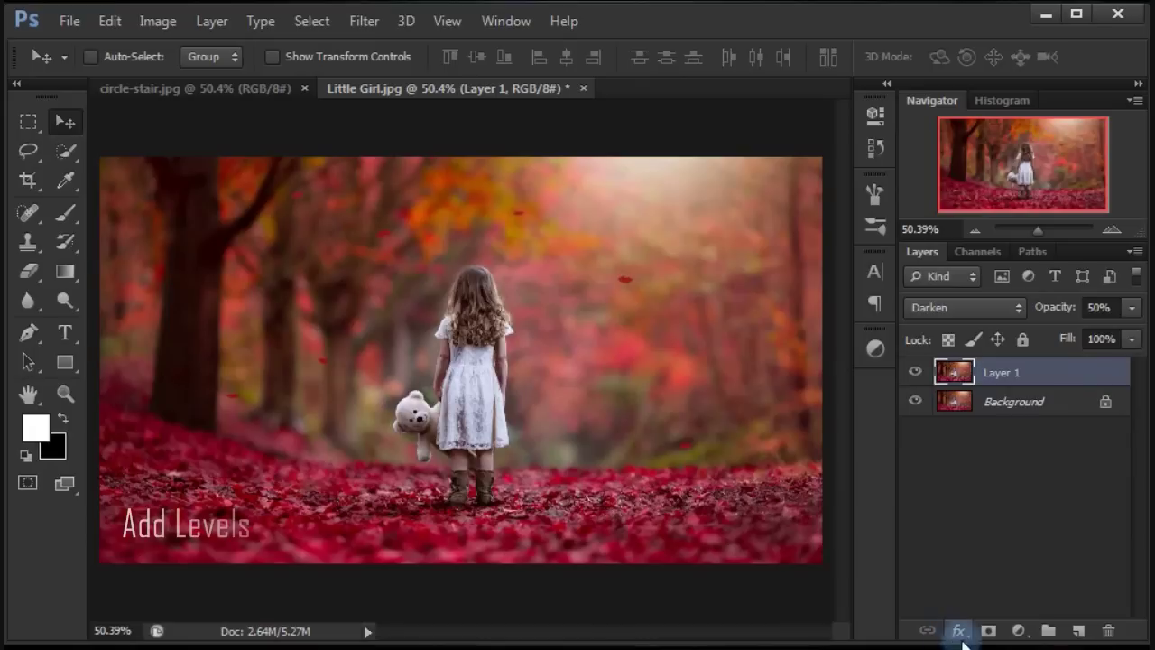
Step: Add a Levels adjustment layer with the black input level set to 7
left_click(1020, 631)
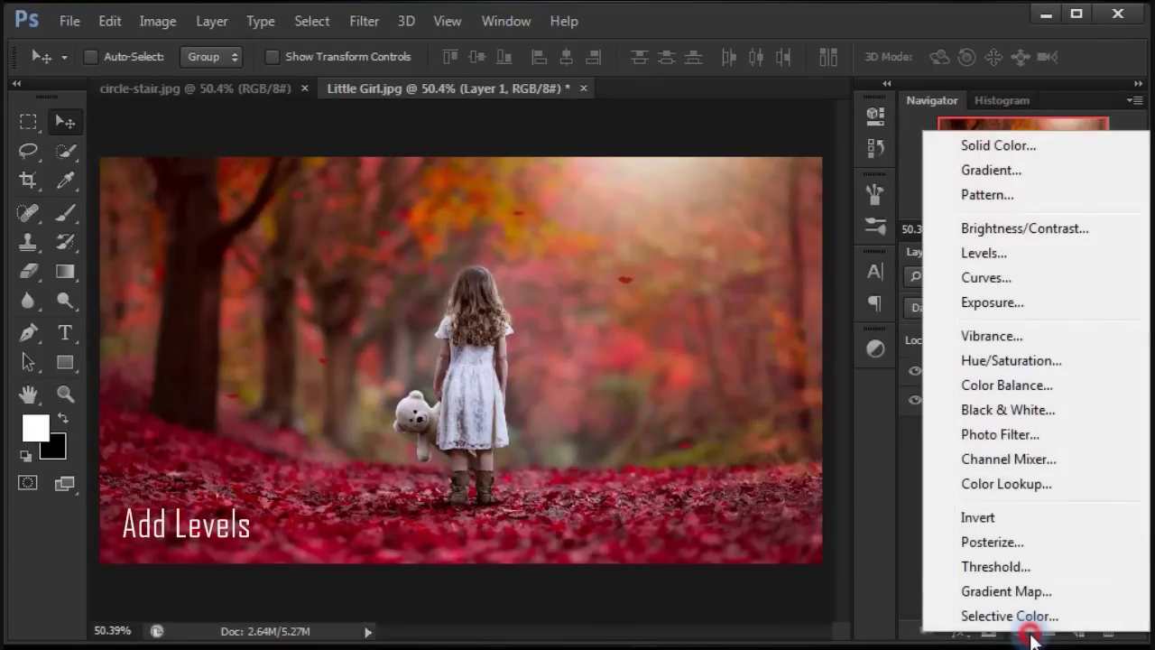
left_click(1055, 260)
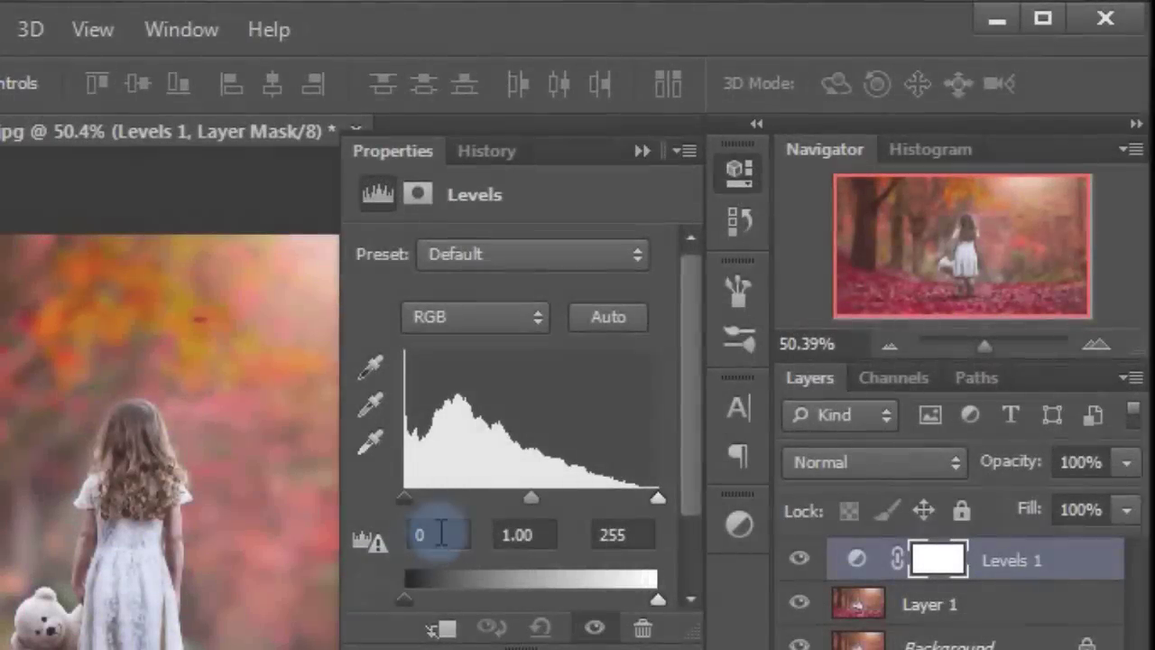
left_click(440, 533)
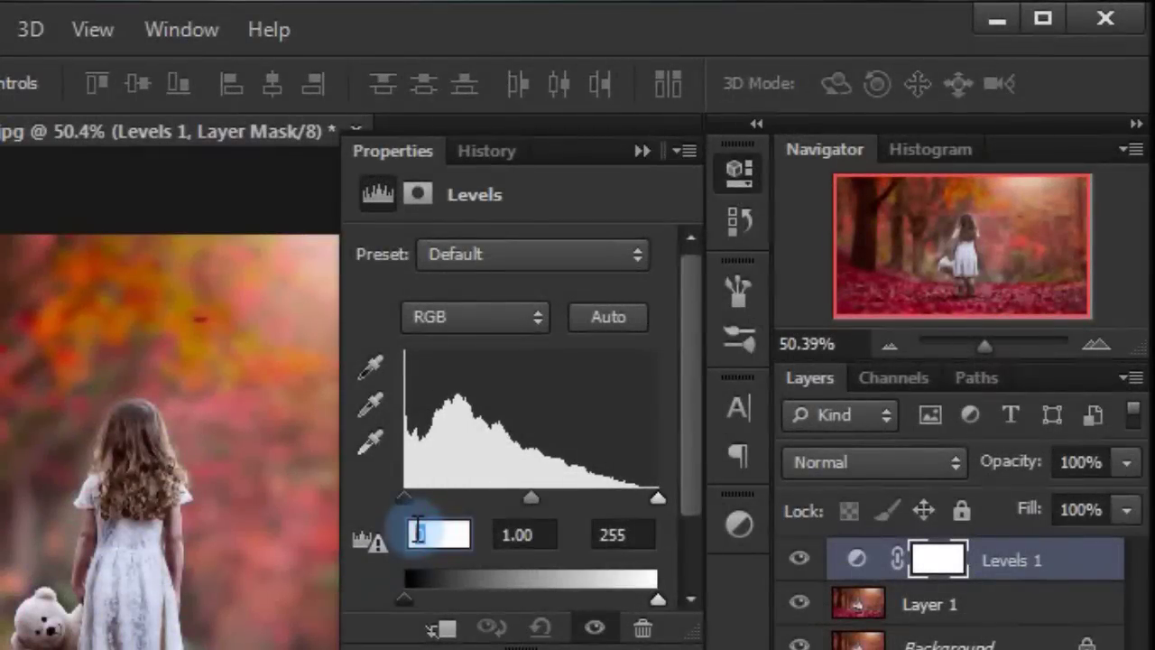
type("7")
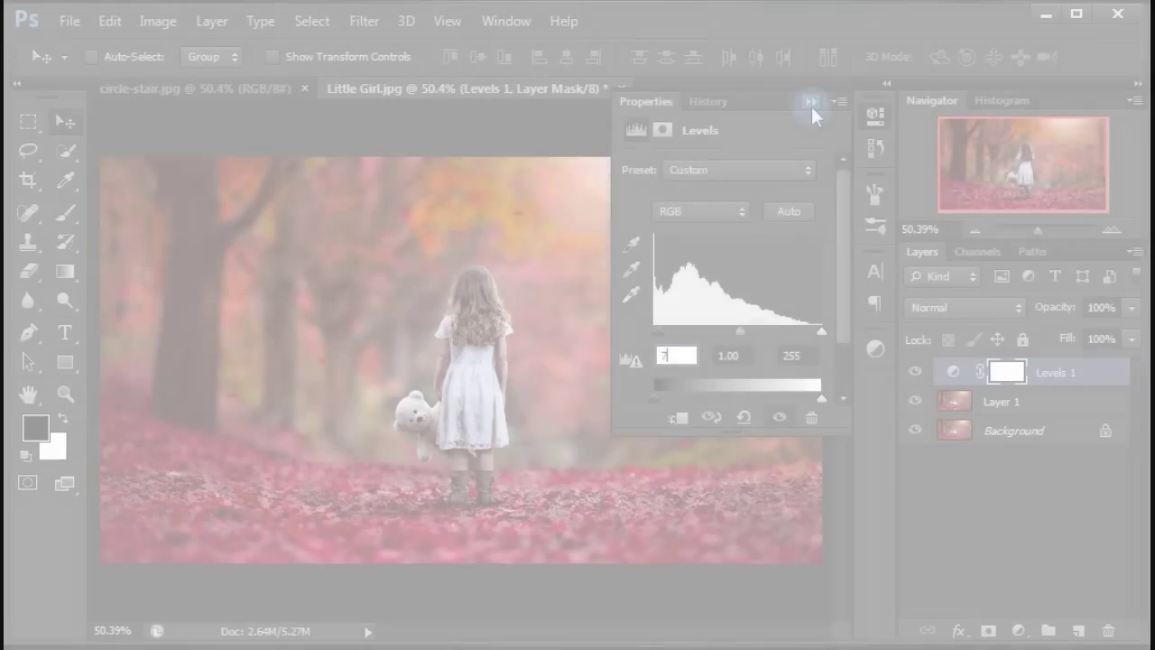
left_click(811, 106)
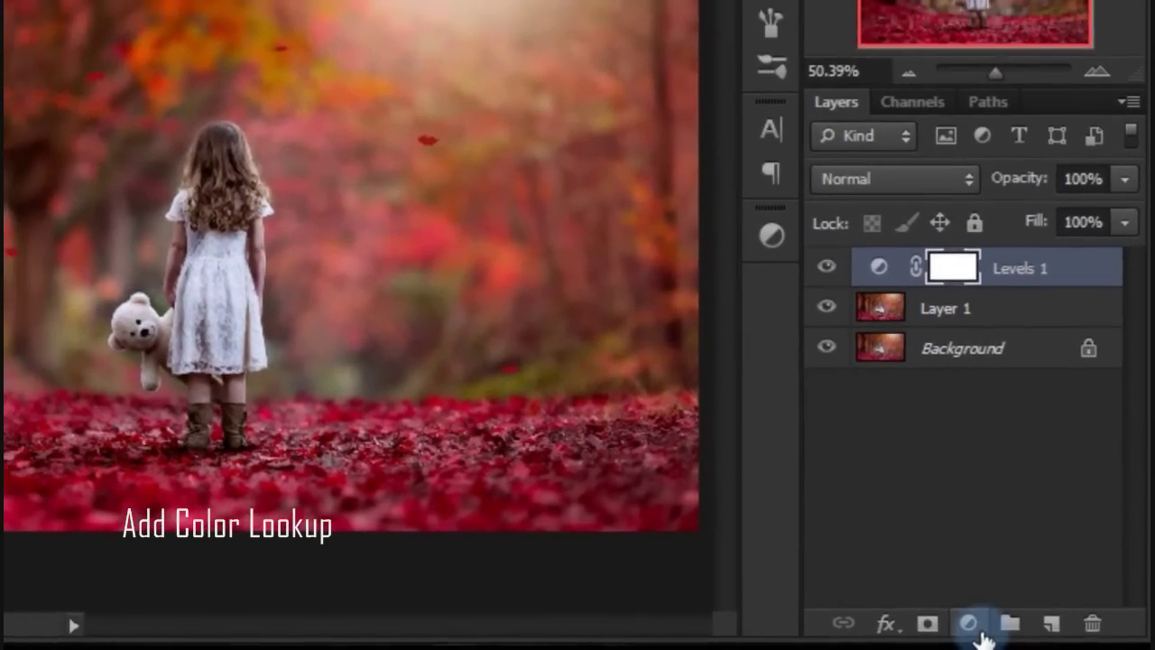
Step: Add a Color Lookup adjustment layer using the filmstock_50.3dl 3D LUT
left_click(975, 628)
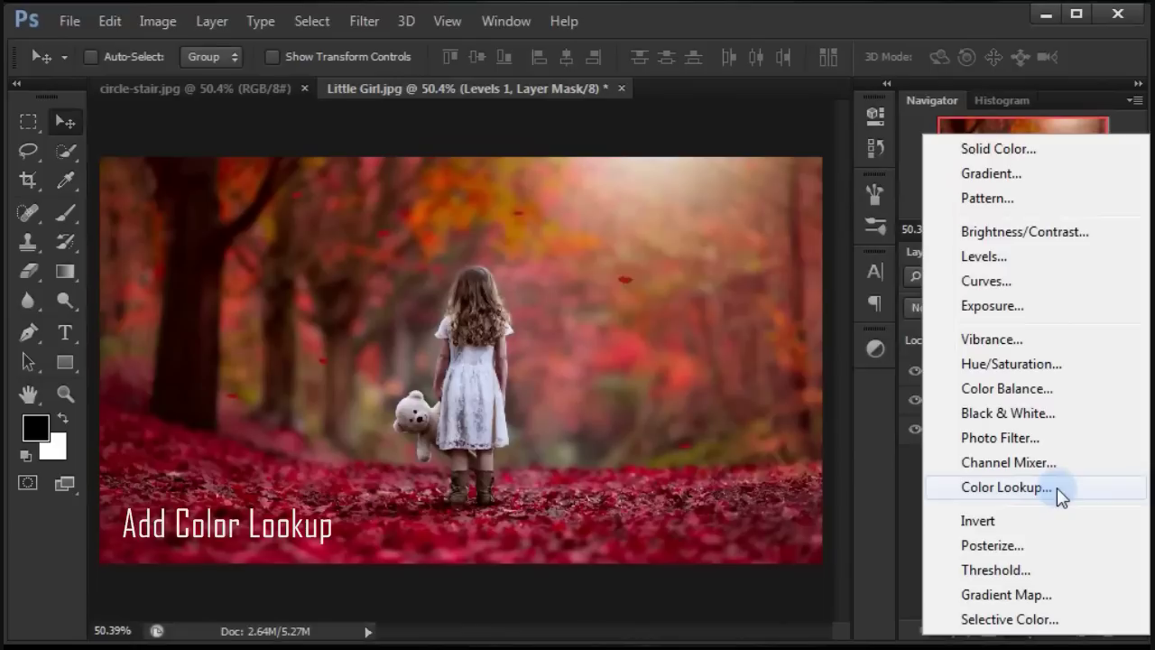
left_click(1057, 488)
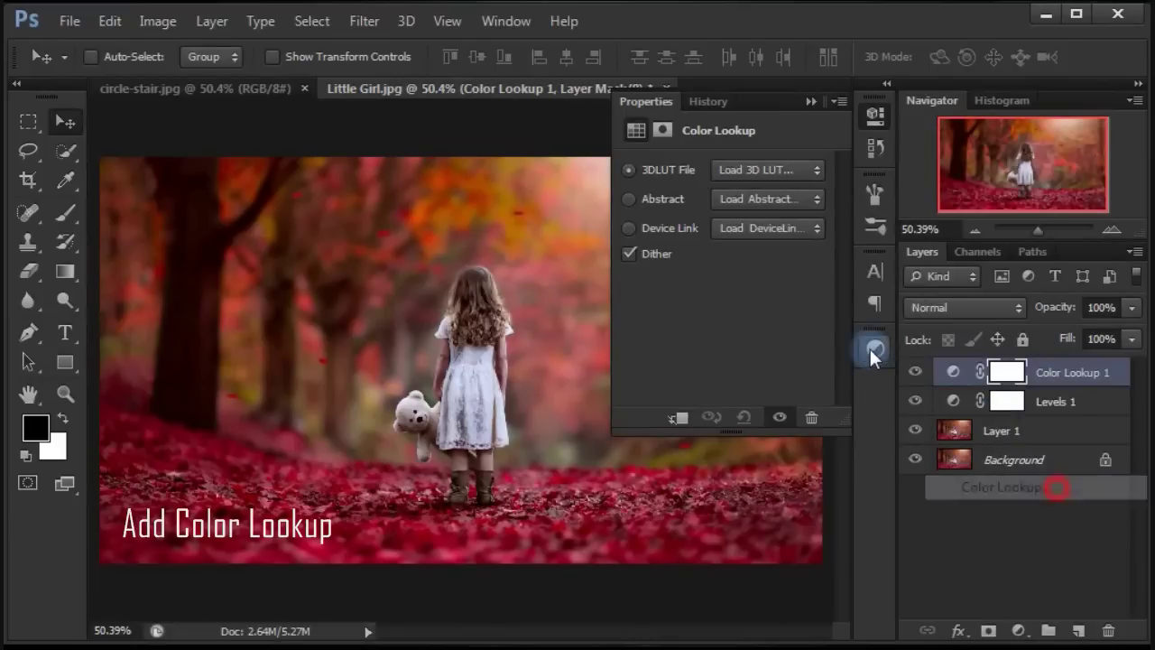
left_click(770, 169)
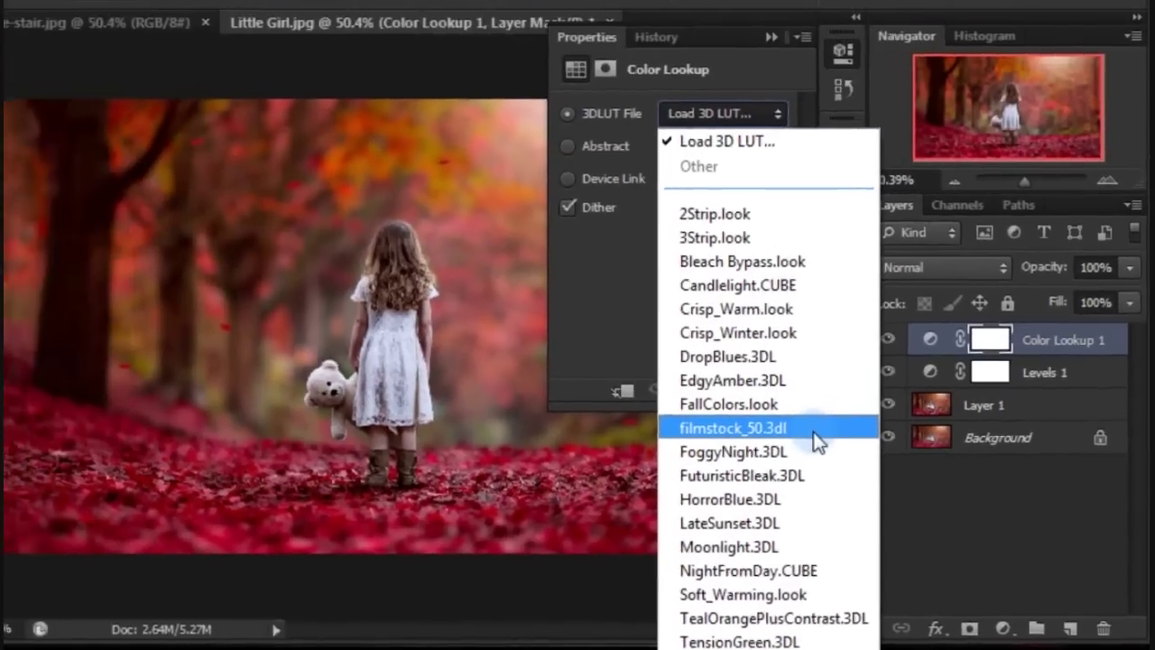
left_click(817, 437)
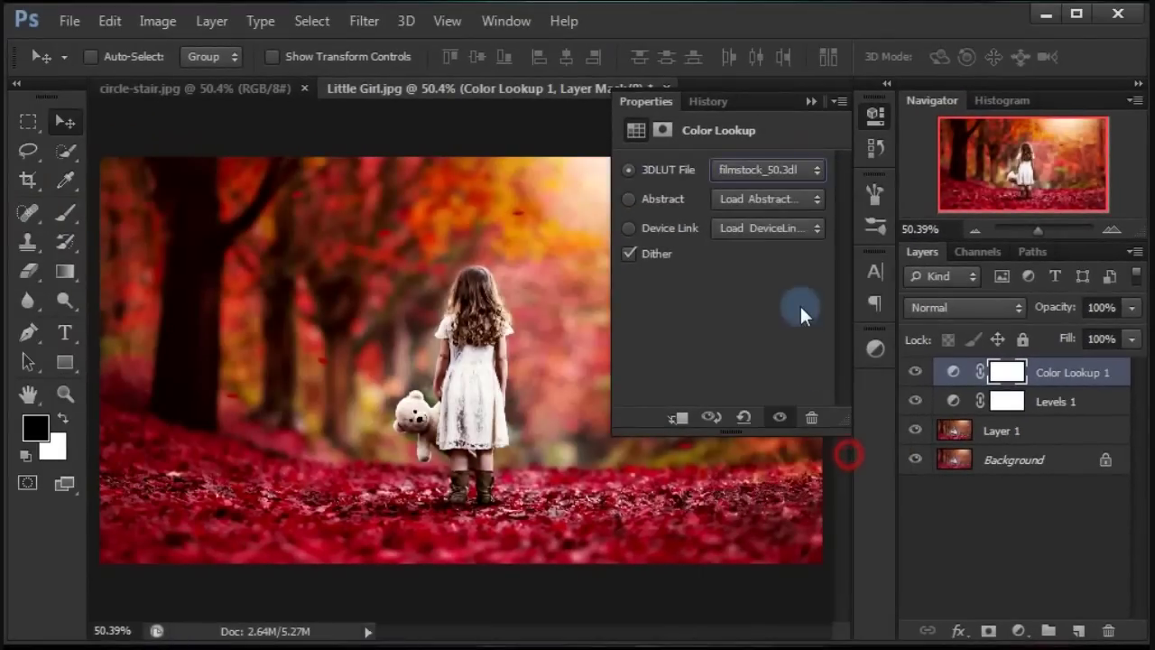
left_click(811, 102)
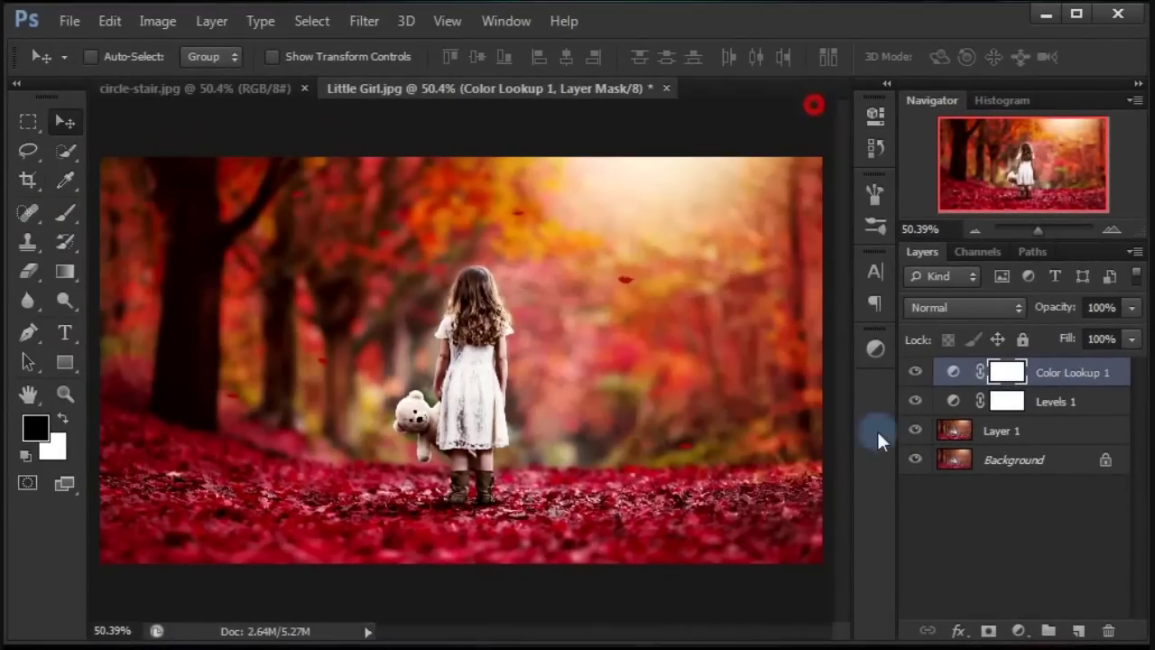
Step: Set Color Lookup 1 to Lighten blending and also select Levels 1
left_click(948, 307)
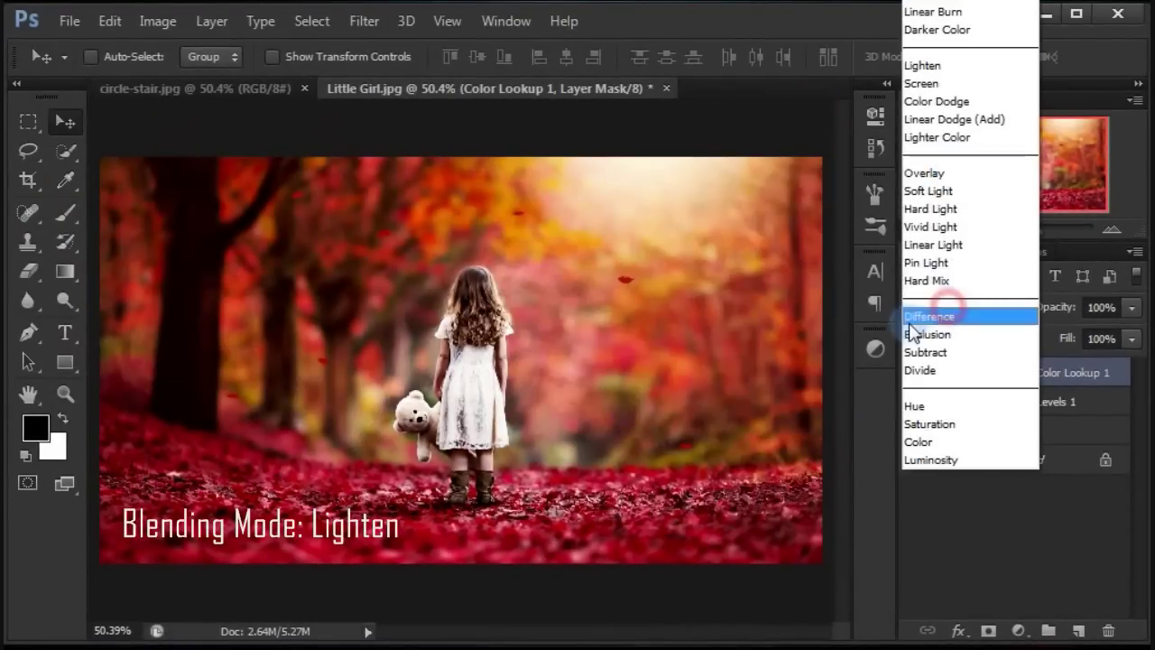
left_click(923, 64)
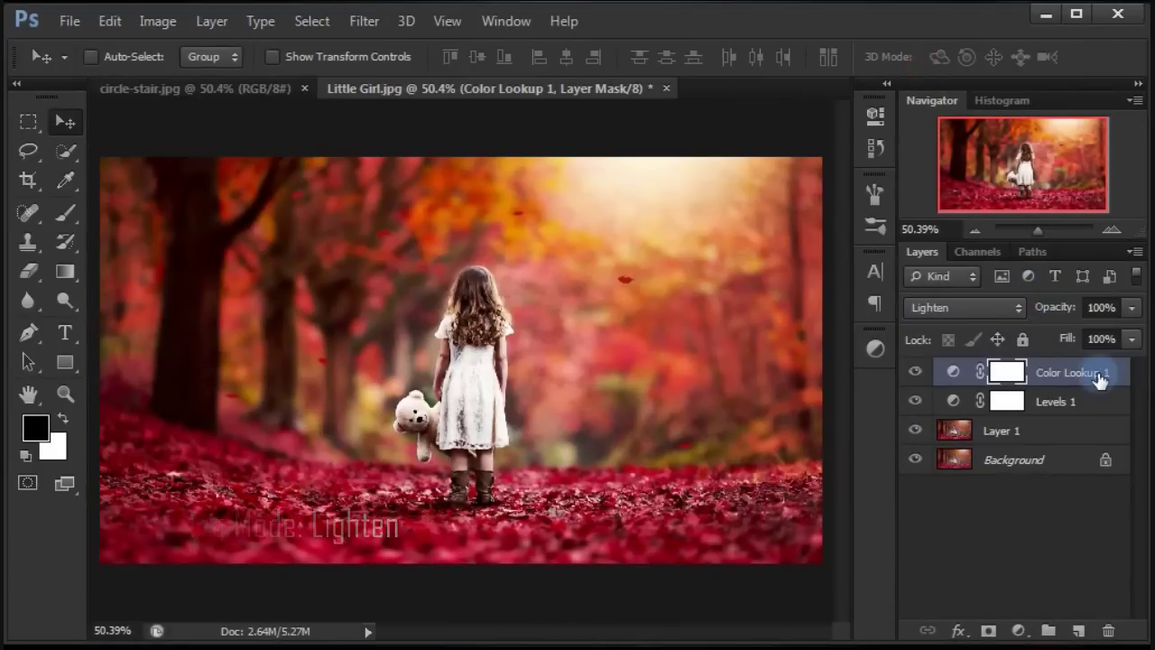
left_click(1083, 401, "ctrl")
Step: Group Layer 1, Levels 1 and Color Lookup 1 as background2, then toggle its visibility to compare
left_click(1069, 430, "ctrl")
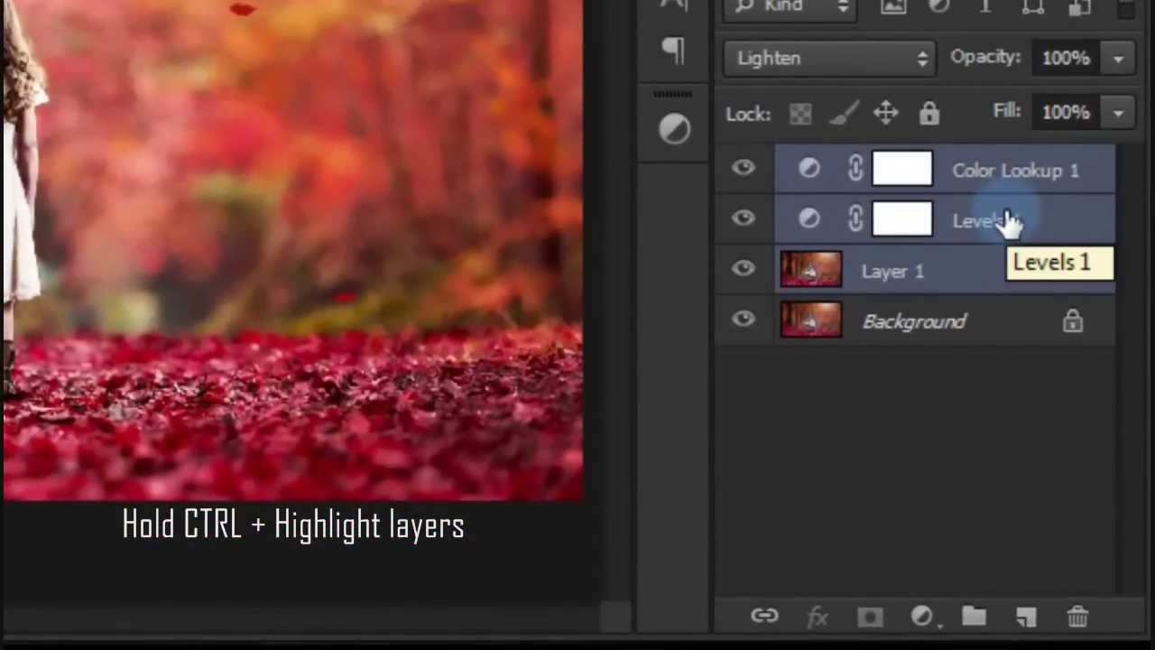
key("ctrl+g")
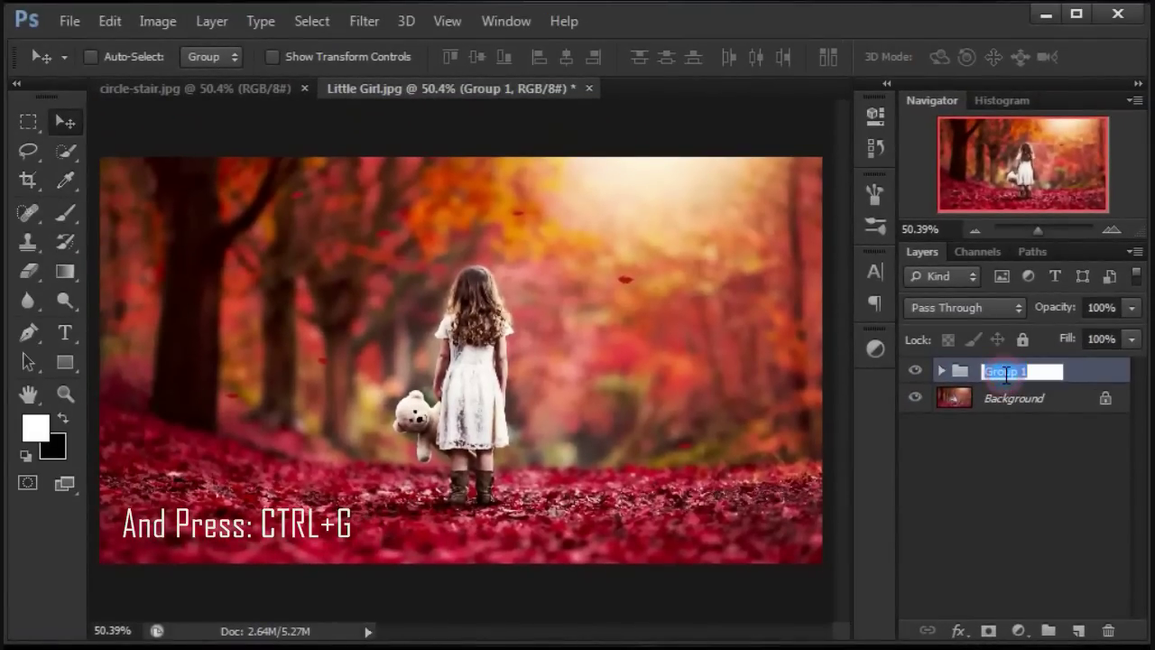
type("background2")
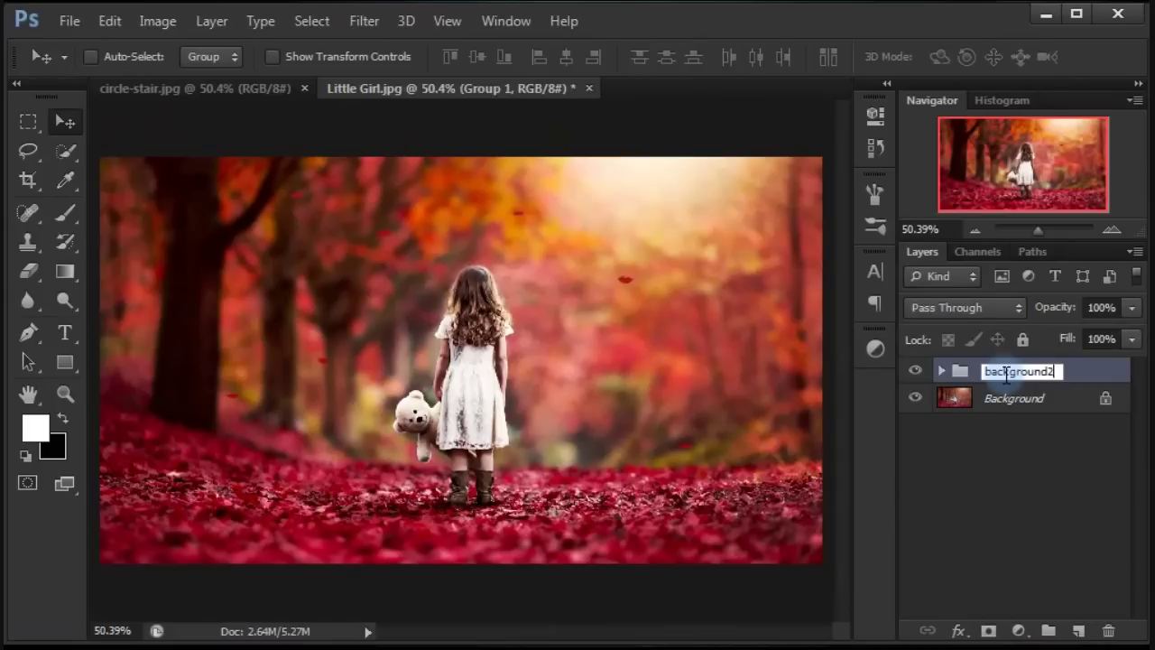
left_click(1107, 377)
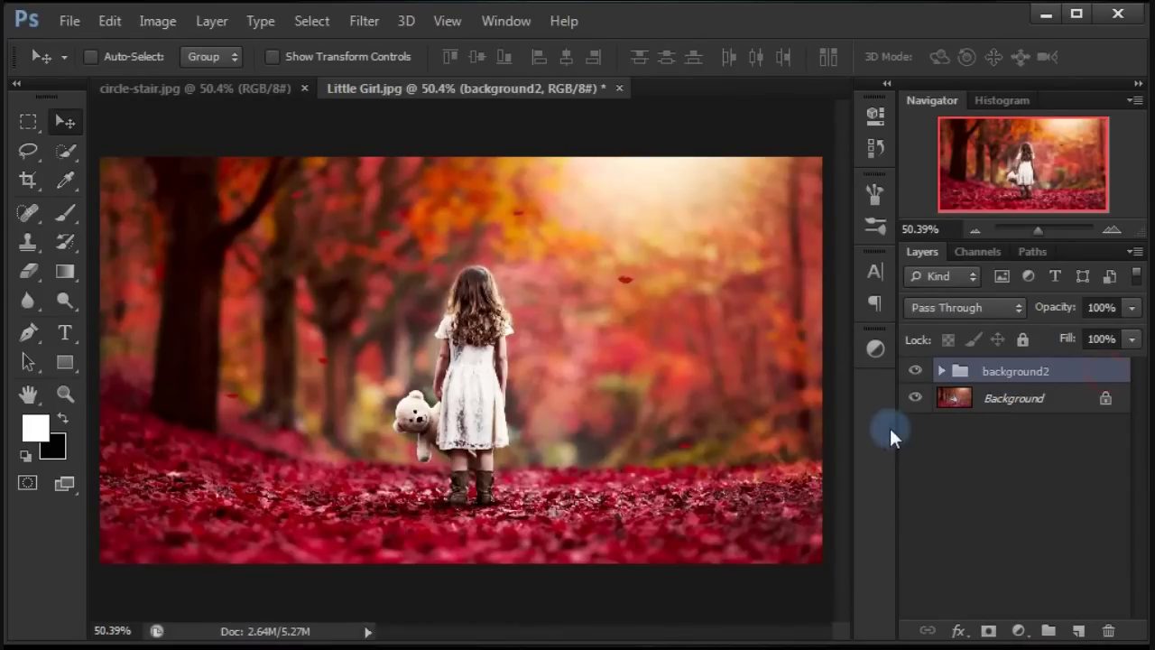
left_click(917, 371)
left_click(917, 371)
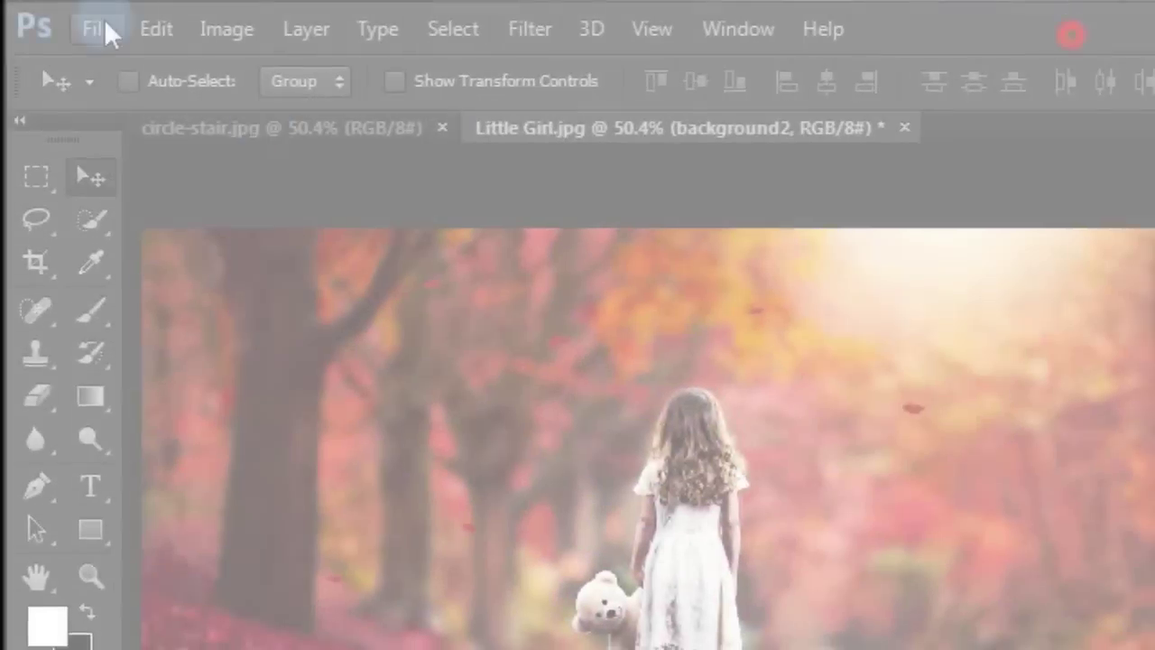
Step: Save the composite as Autumn Portal.psd in Photoshop format
left_click(70, 20)
left_click(352, 225)
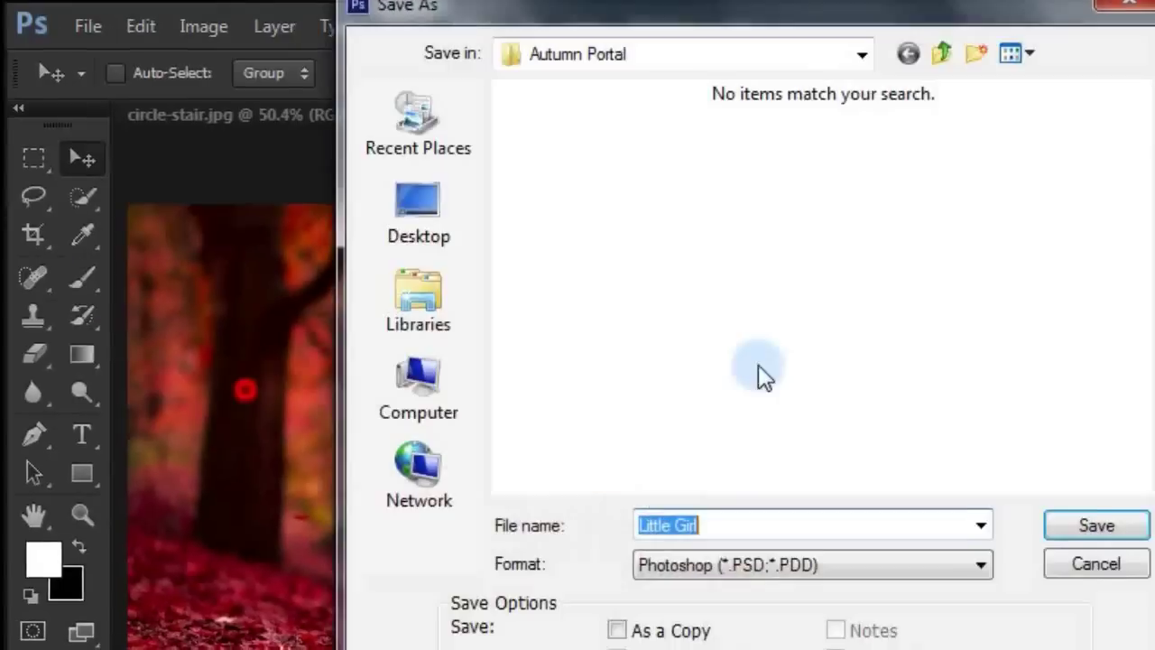
type("Autumn Portal")
left_click(646, 49)
left_click(755, 475)
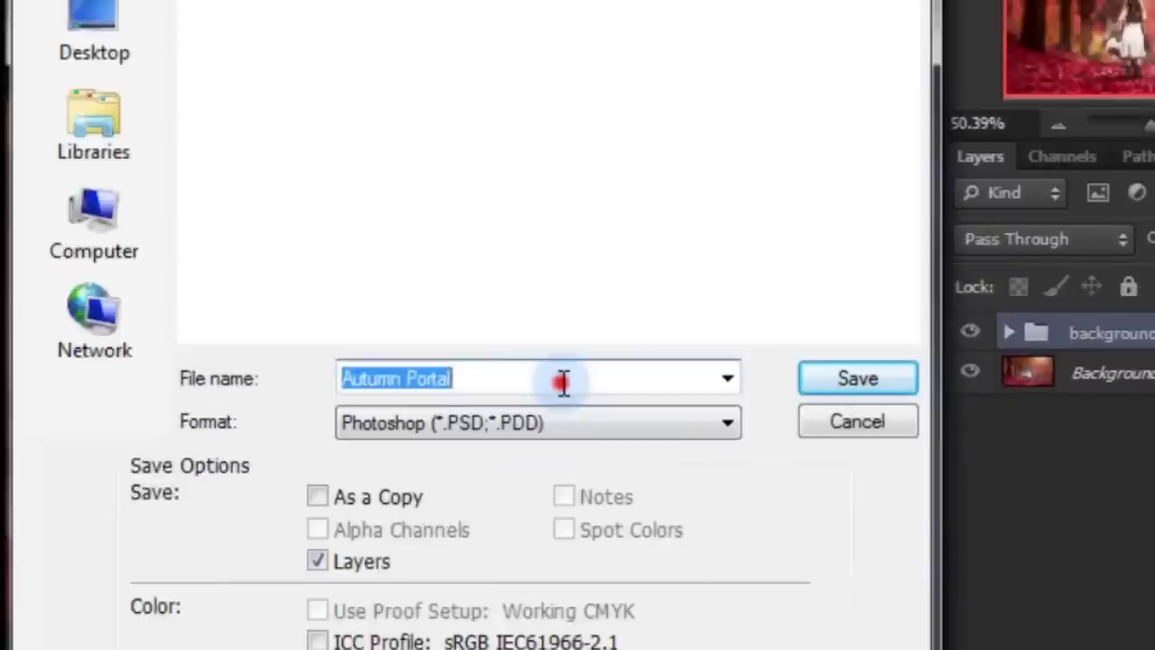
left_click(1001, 477)
left_click(861, 151)
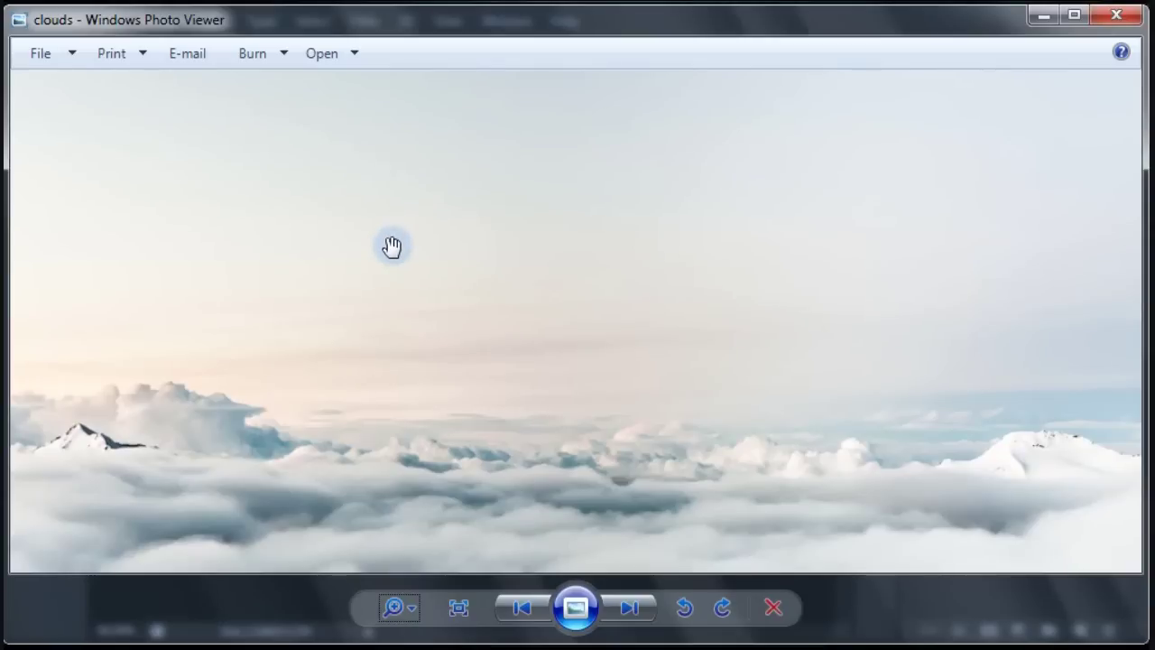
Step: Open the clouds photo from Windows Photo Viewer in Photoshop CS6
right_click(392, 247)
mouse_move(462, 261)
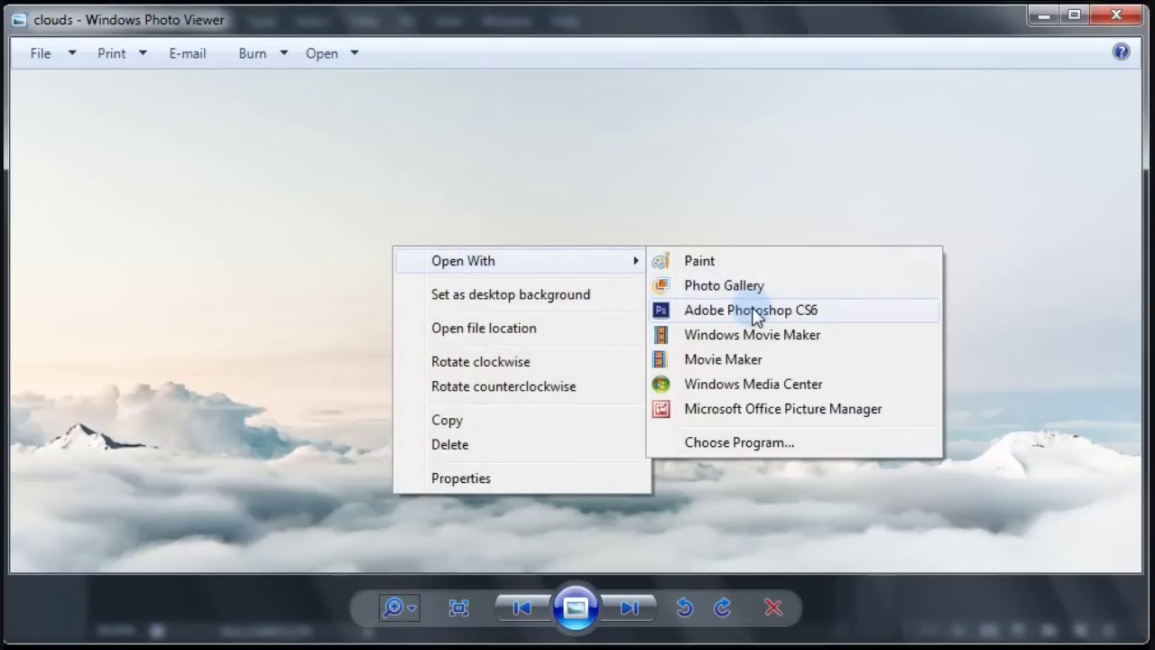
left_click(752, 309)
left_click(253, 304)
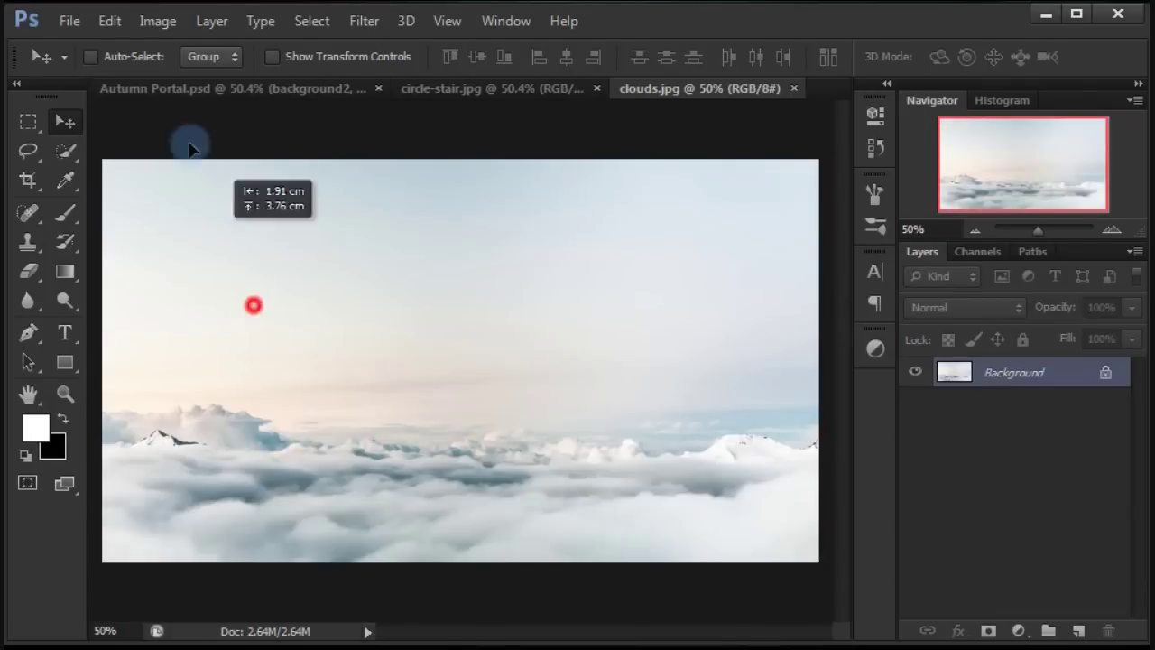
left_click(180, 93)
Step: Bring the clouds photo into Autumn Portal as Layer 2 in Overlay mode, then close clouds.jpg
mouse_move(180, 92)
left_mouse_down()
mouse_move(369, 304)
mouse_move(388, 358)
mouse_move(376, 350)
left_mouse_up()
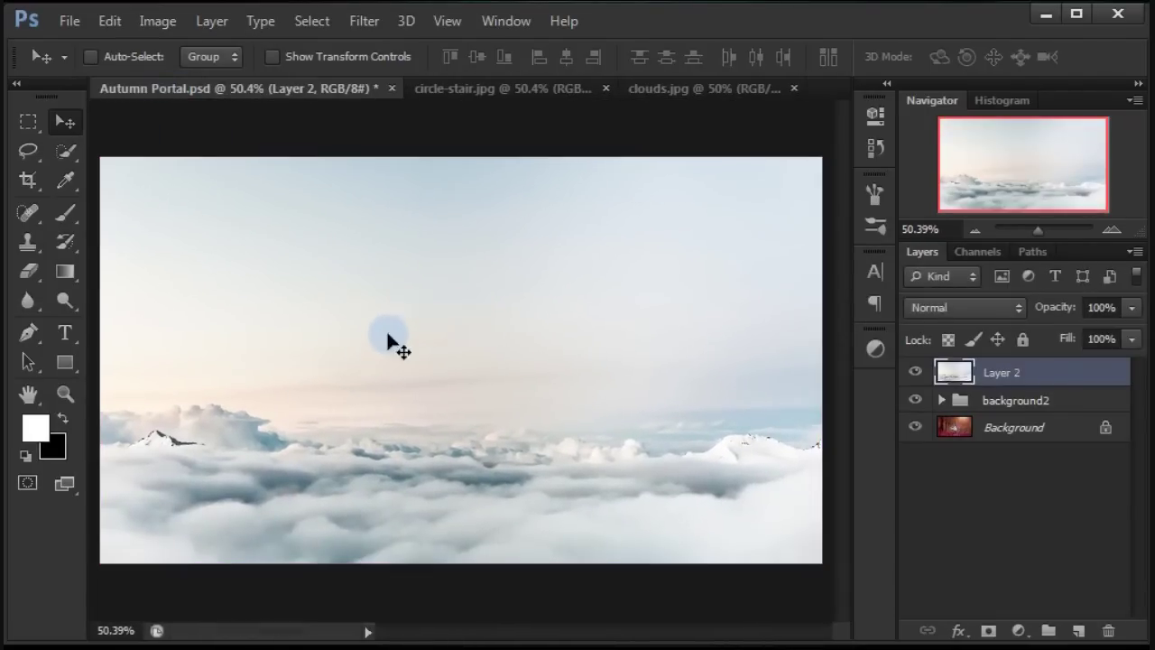
left_click(971, 307)
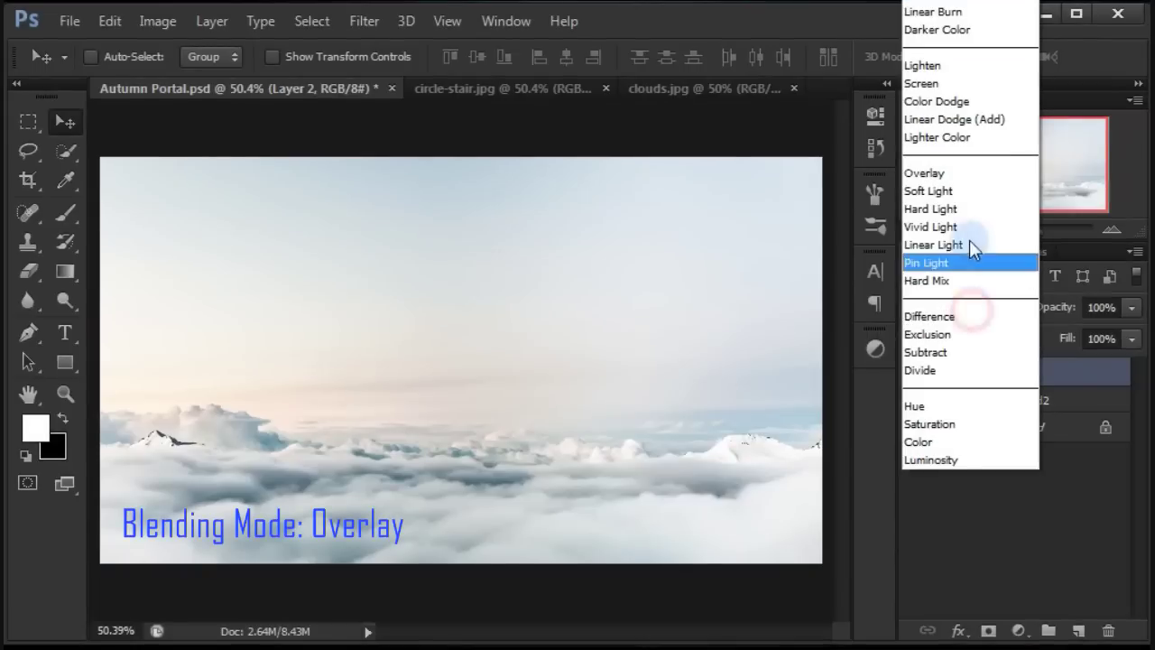
left_click(960, 175)
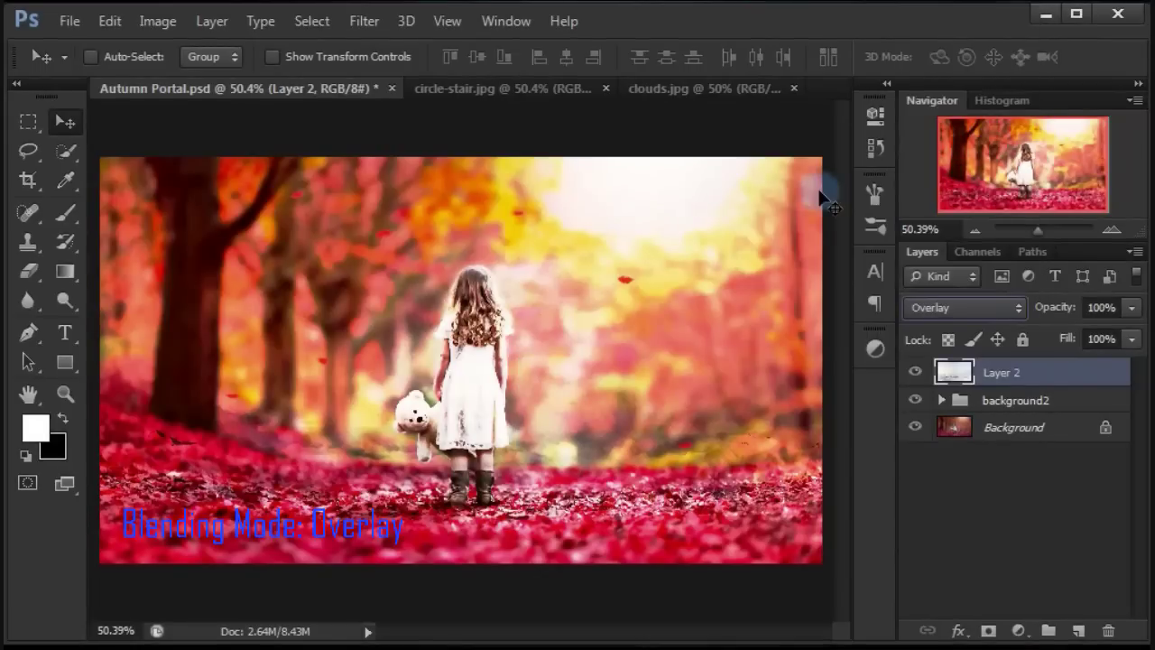
left_click(652, 91)
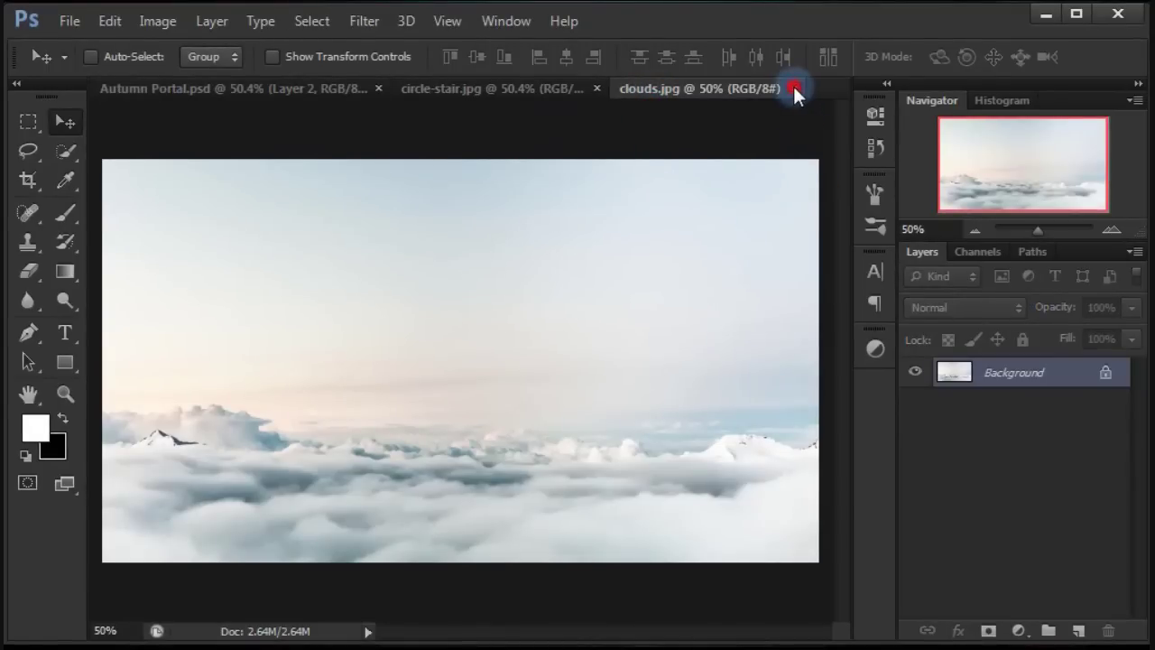
left_click(794, 88)
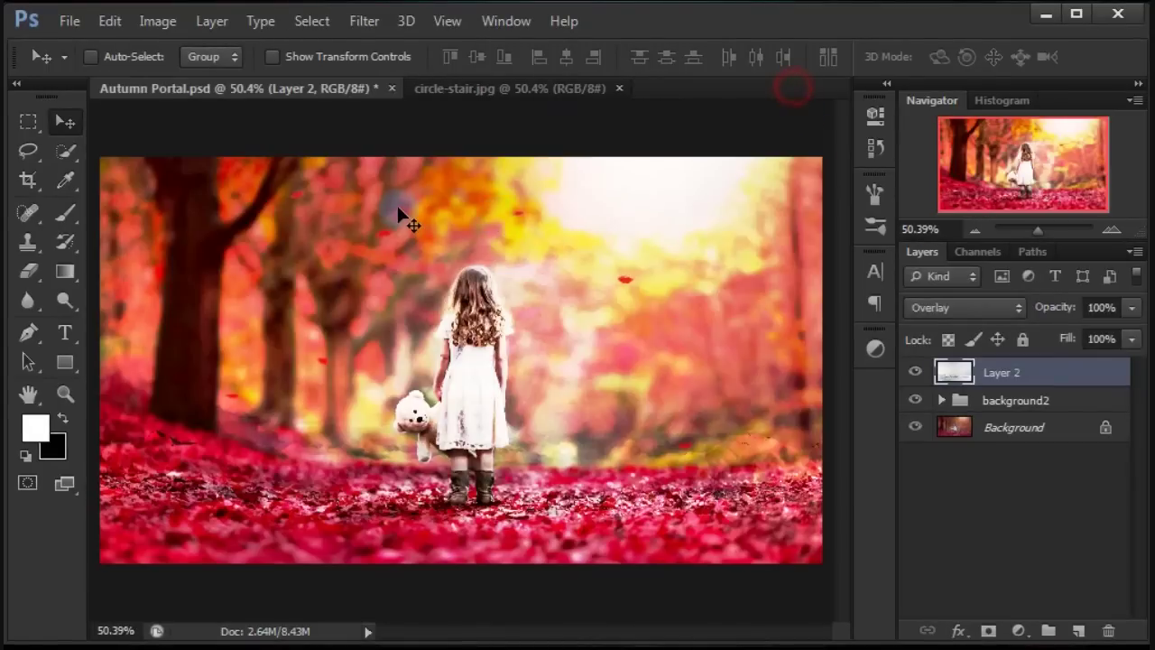
left_click(503, 87)
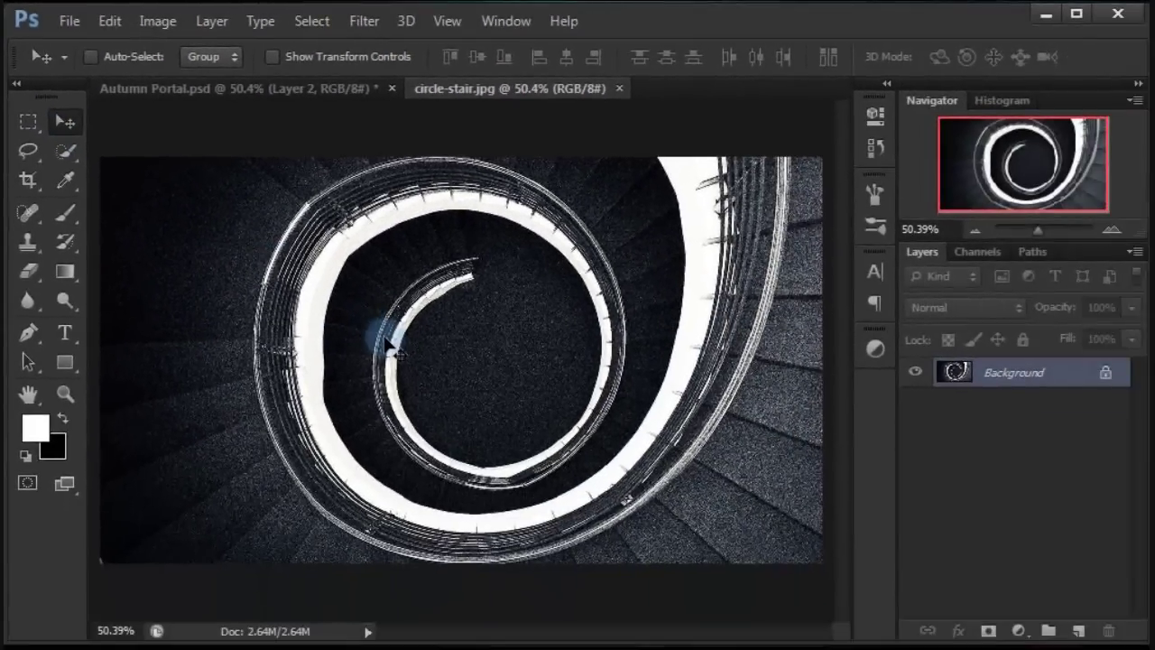
Step: Copy the spiral-stair photo into Autumn Portal as Layer 3 and close circle-stair.jpg
mouse_move(385, 337)
left_mouse_down()
mouse_move(282, 145)
mouse_move(483, 387)
mouse_move(428, 372)
left_mouse_up()
left_click(528, 86)
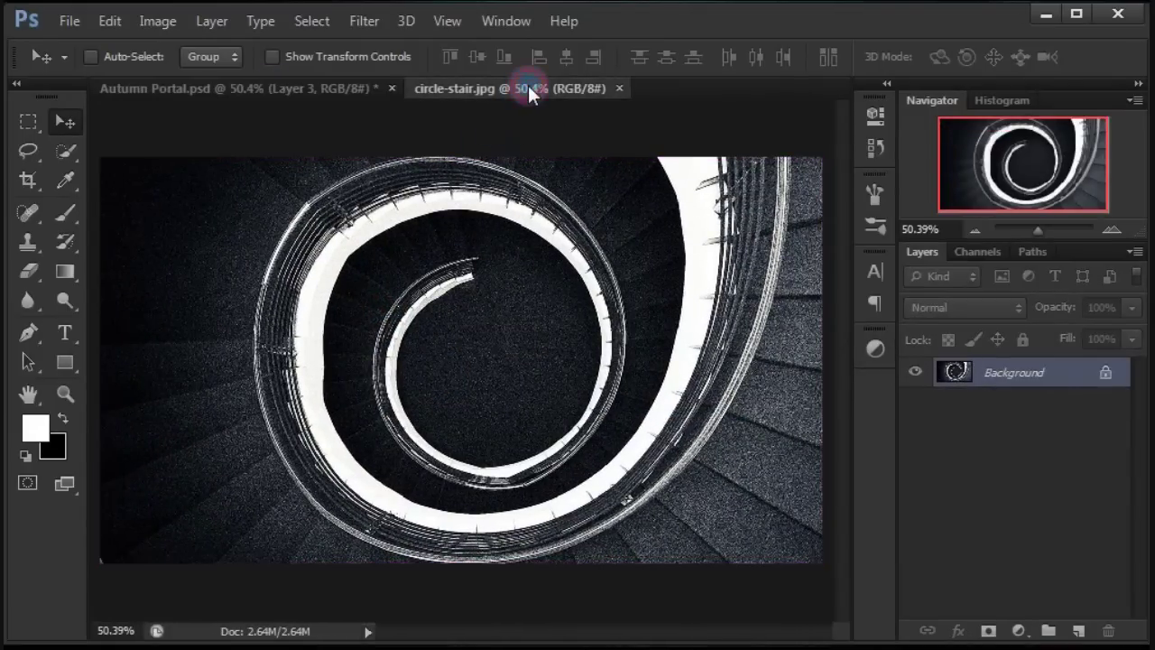
left_click(619, 88)
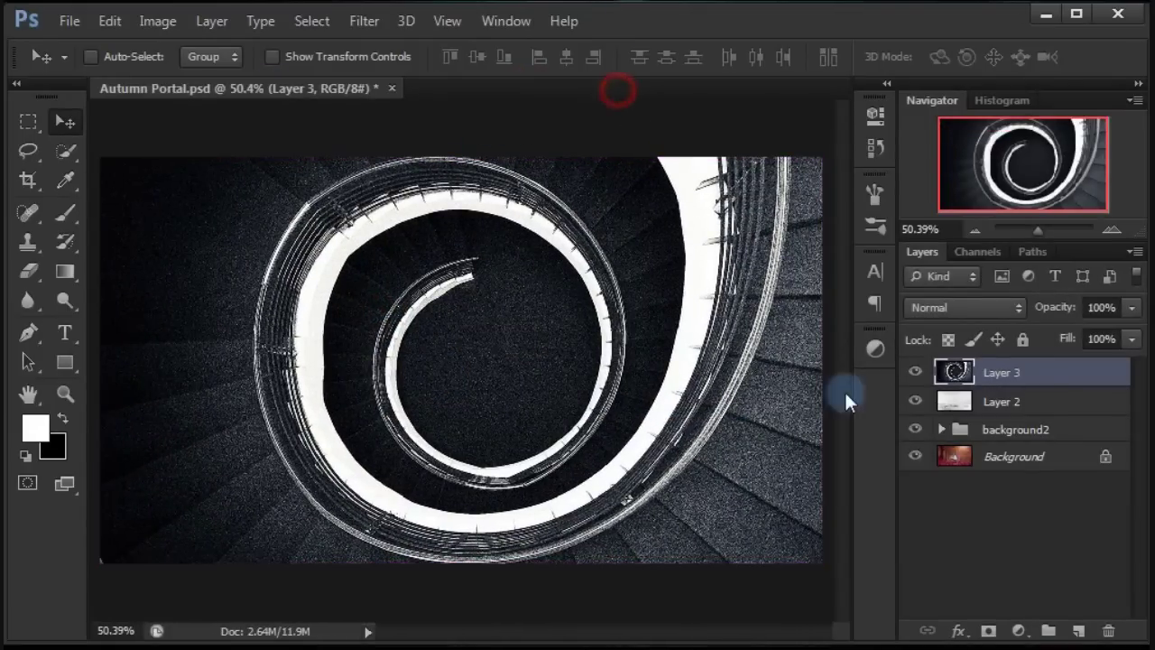
left_click(953, 309)
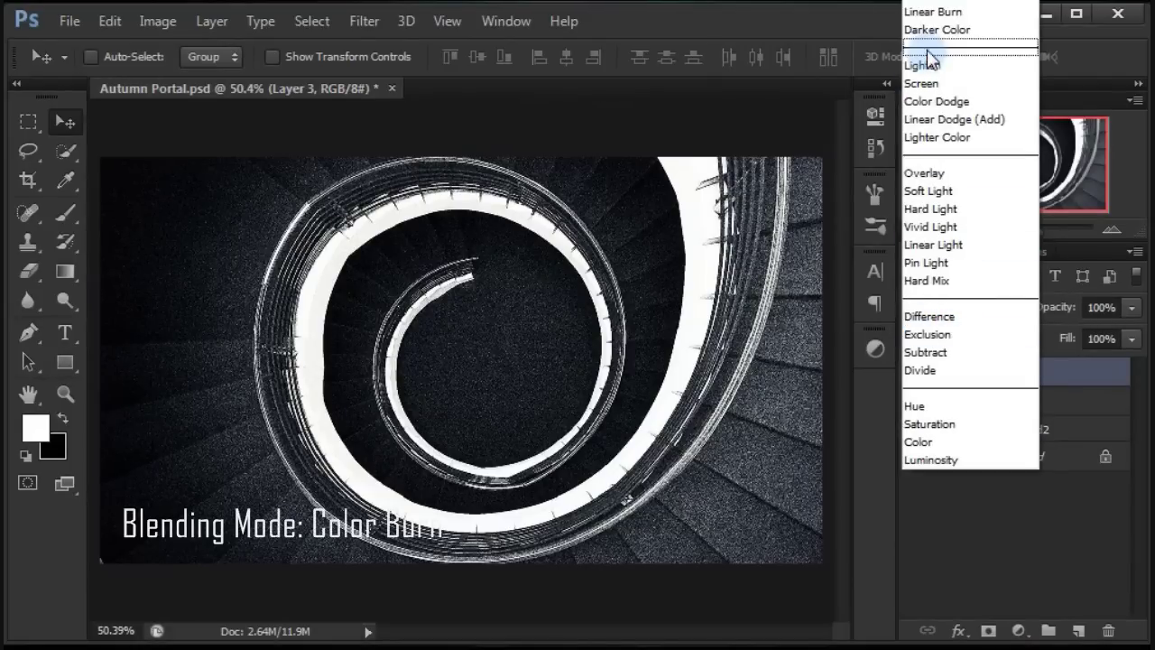
Step: Set Layer 3 to Color Burn, add a layer mask, and pick the standard Eraser
left_click(941, 8)
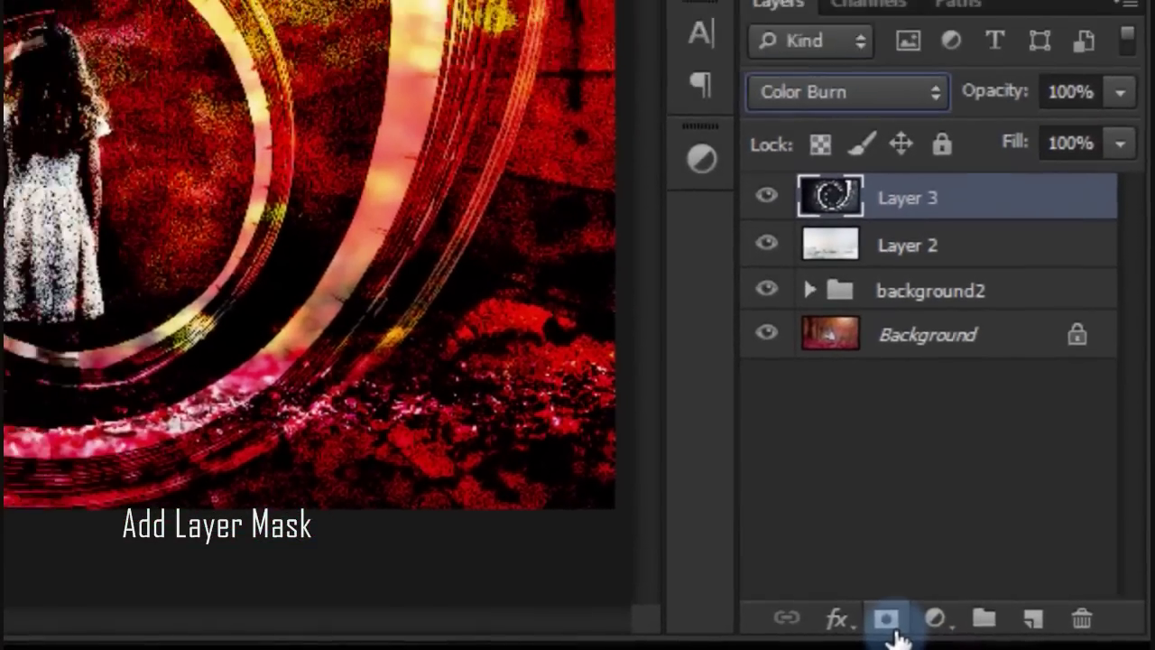
left_click(852, 626)
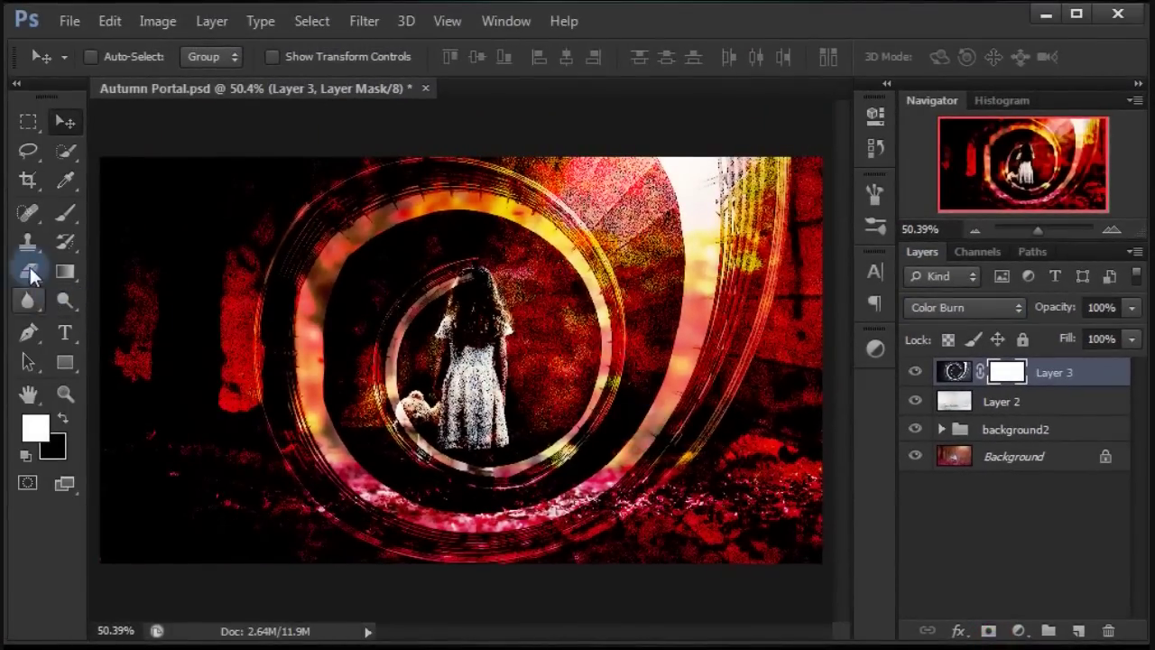
left_click_drag(30, 274, 177, 270)
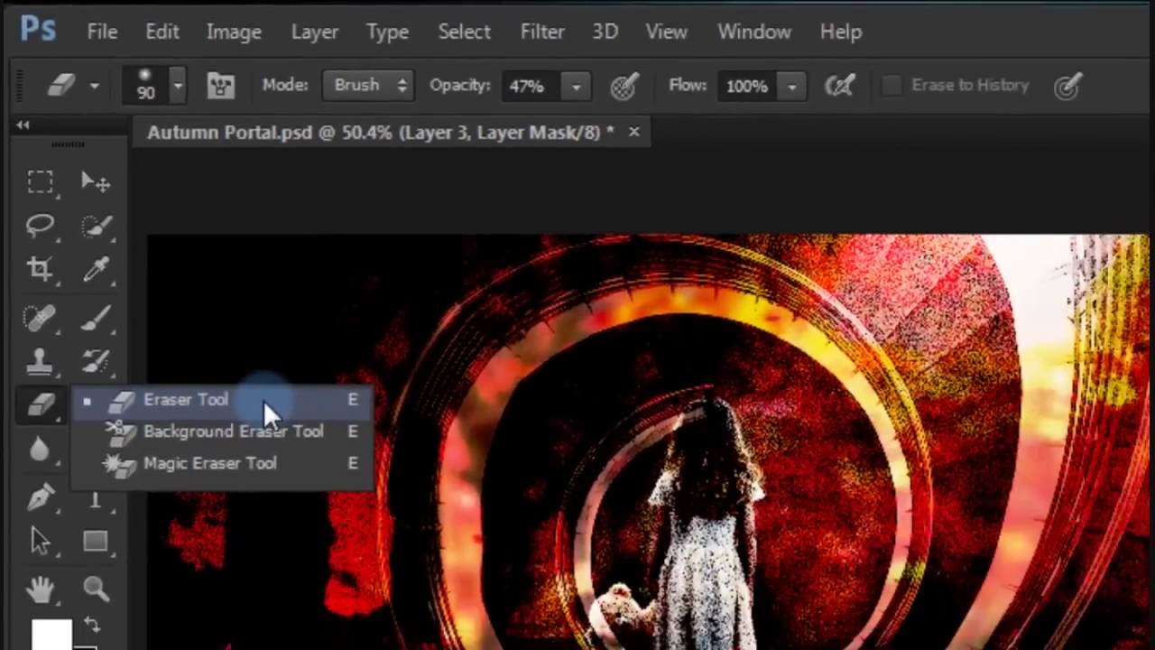
left_click(323, 498)
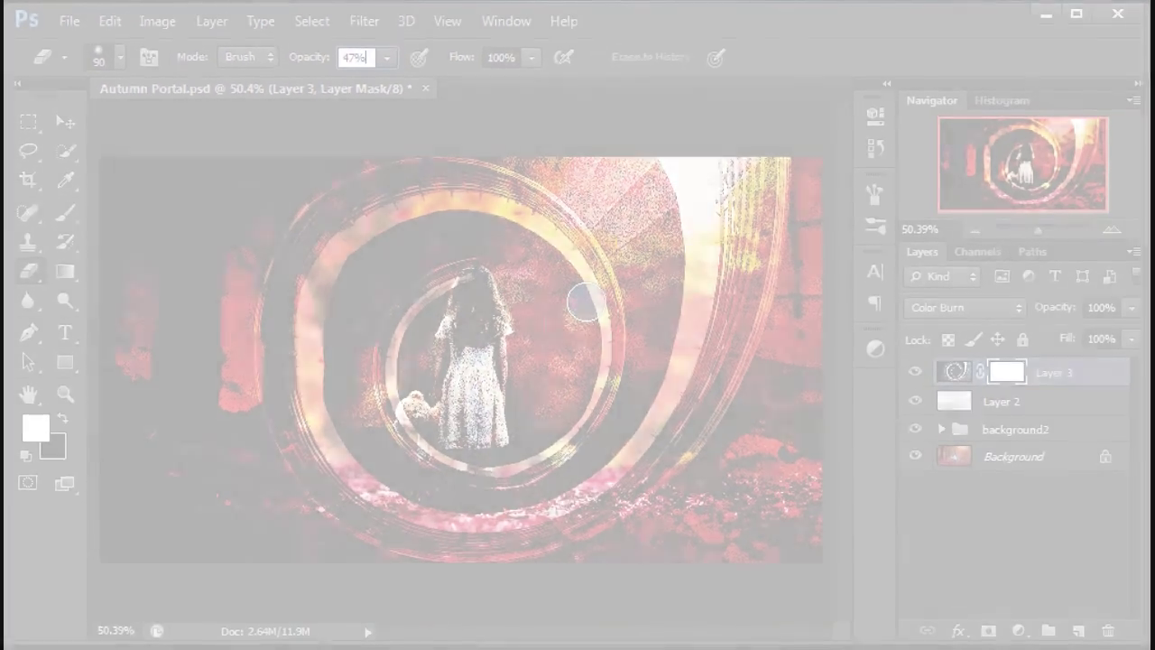
Step: Erase the mask's centre, bottom and right edges to open a portal around the girl
left_click_drag(584, 303, 554, 314)
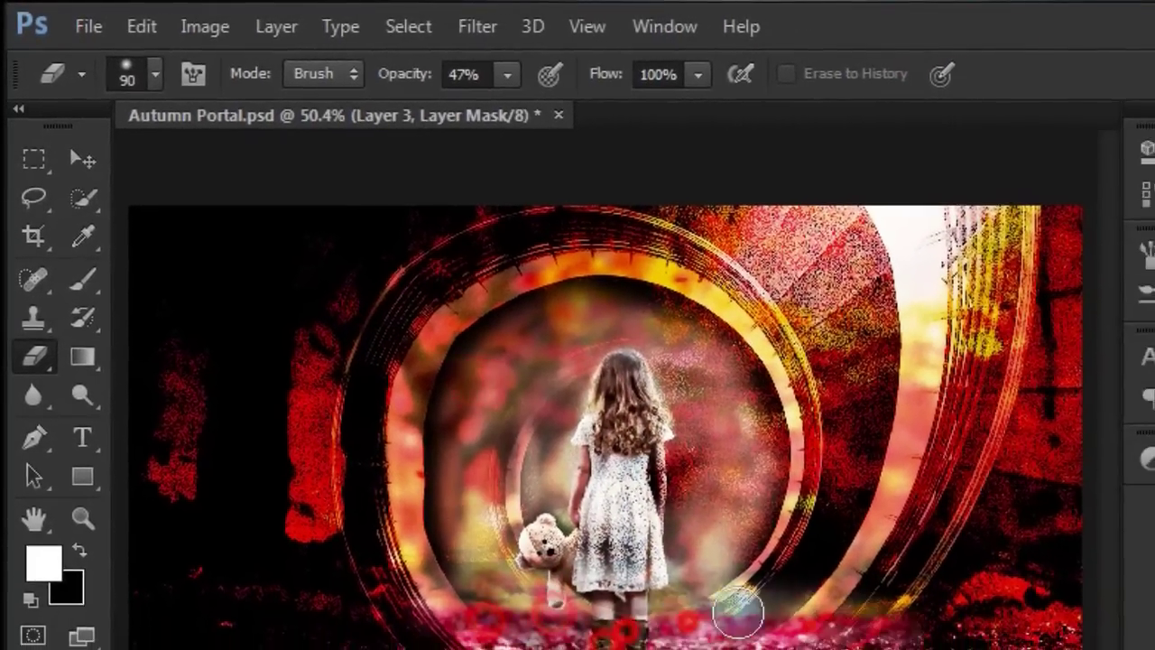
left_click_drag(735, 608, 474, 597)
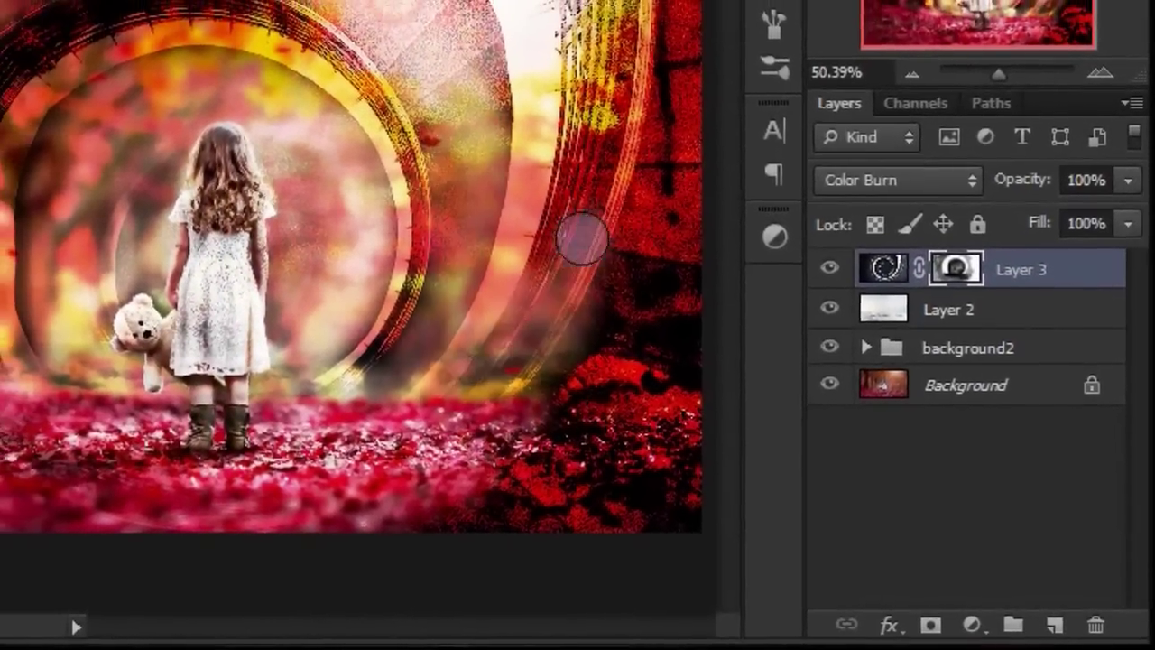
mouse_move(582, 237)
left_mouse_down()
mouse_move(598, 472)
mouse_move(549, 103)
mouse_move(598, 169)
left_mouse_up()
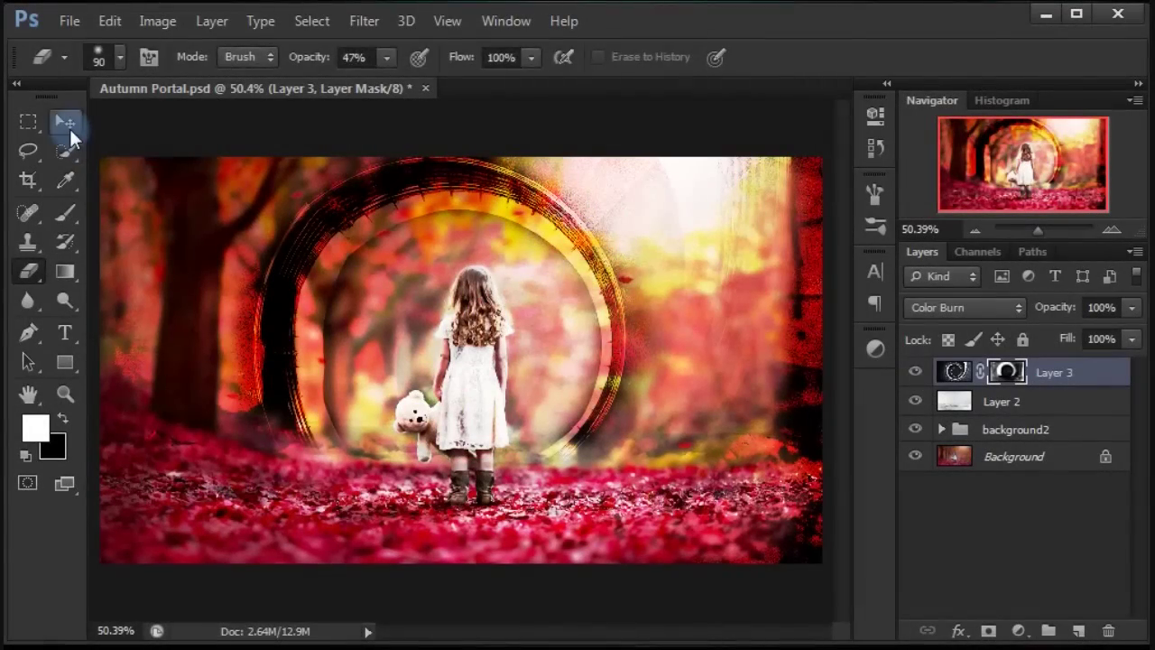
left_click(65, 121)
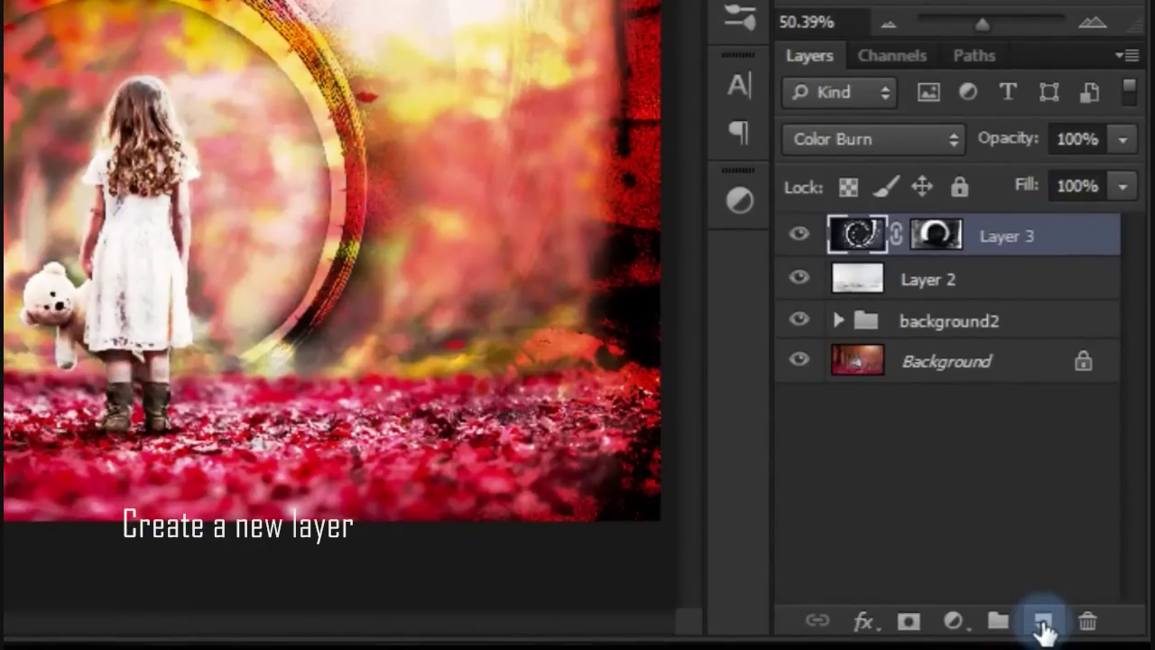
Step: Add a new Layer 4 and set the foreground colour to blue 0d7de6
left_click(1042, 623)
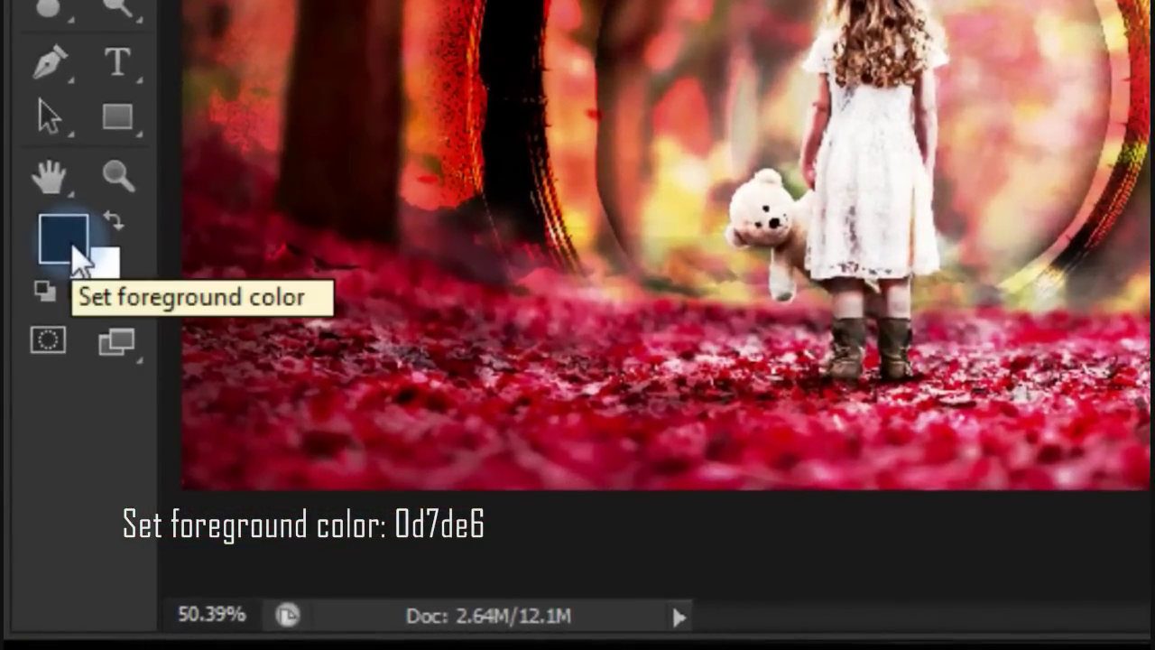
left_click(80, 262)
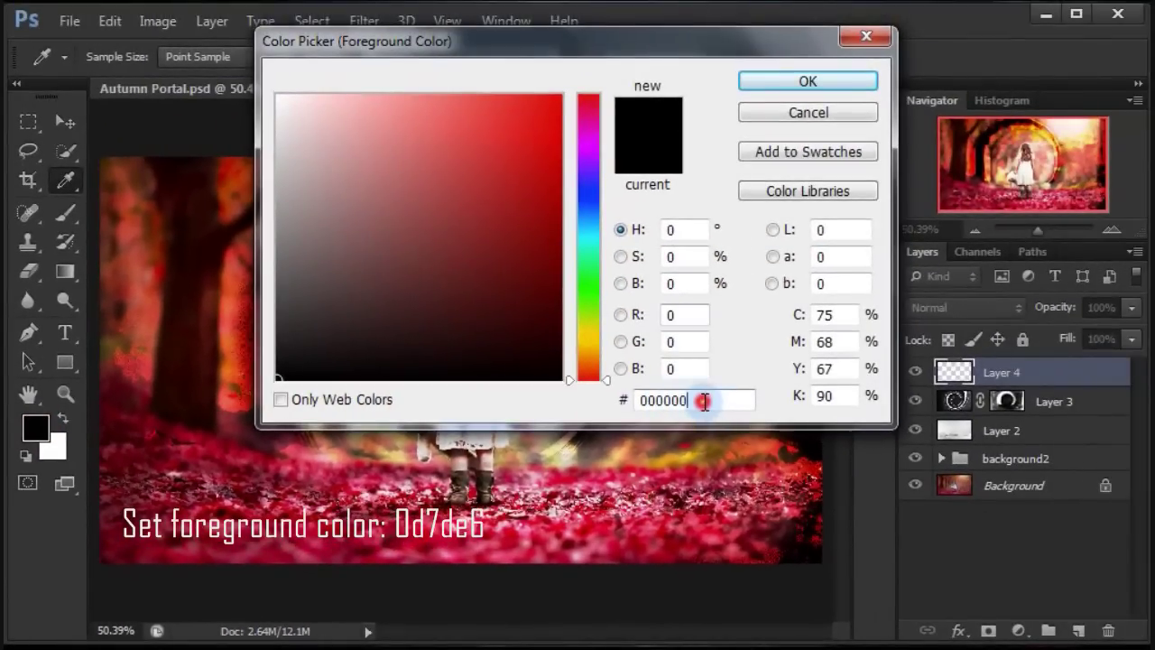
type("0d7de6")
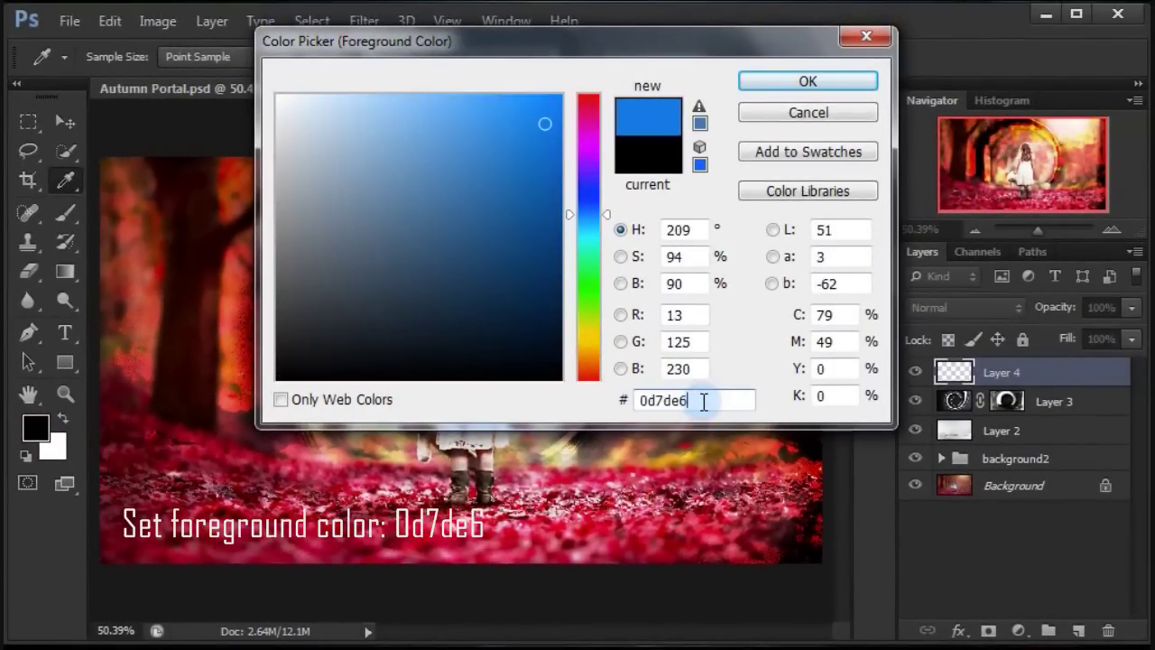
left_click(830, 82)
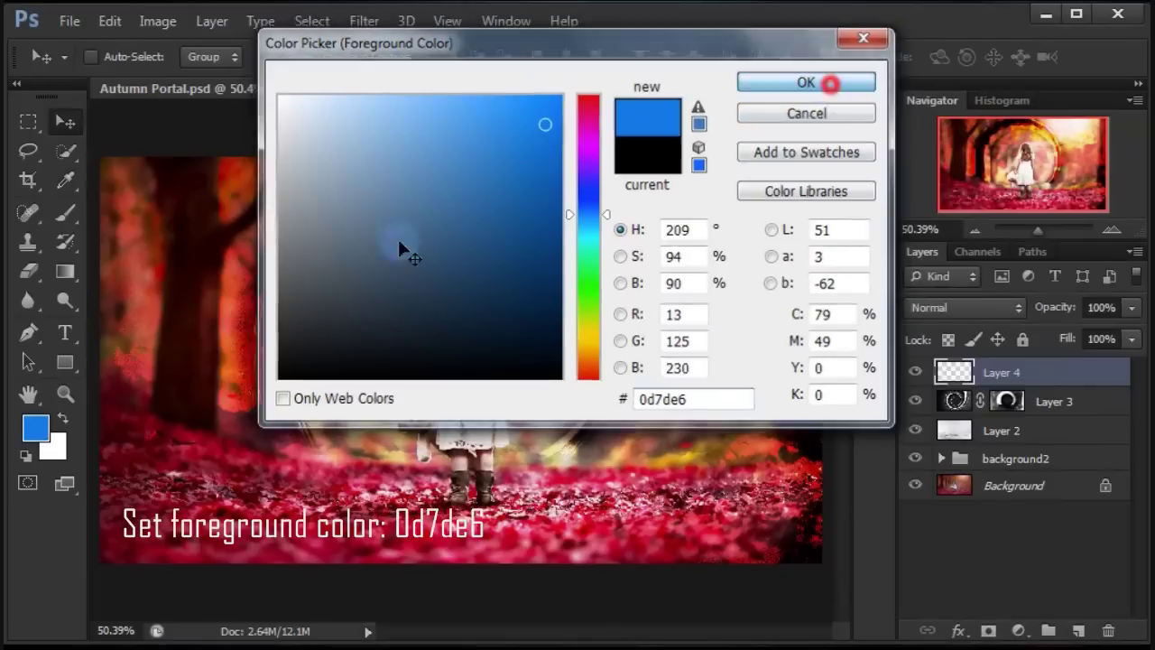
Step: Paint a soft blue glow over the girl's dress with the Brush tool
left_click(65, 217)
right_click(69, 231)
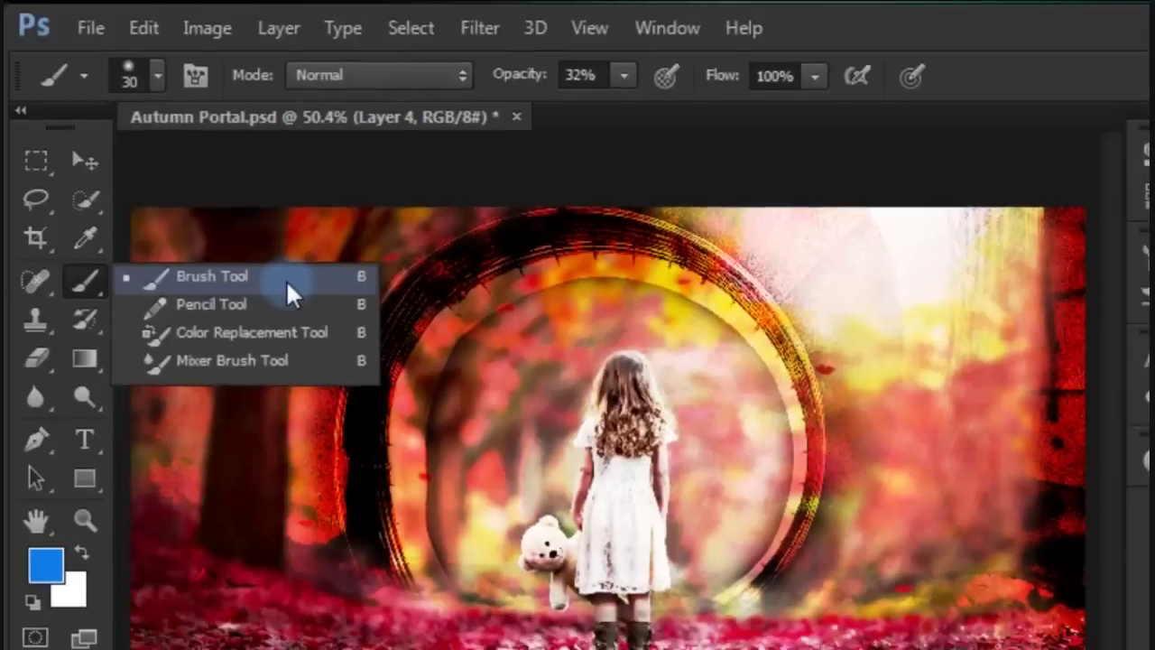
left_click(411, 417)
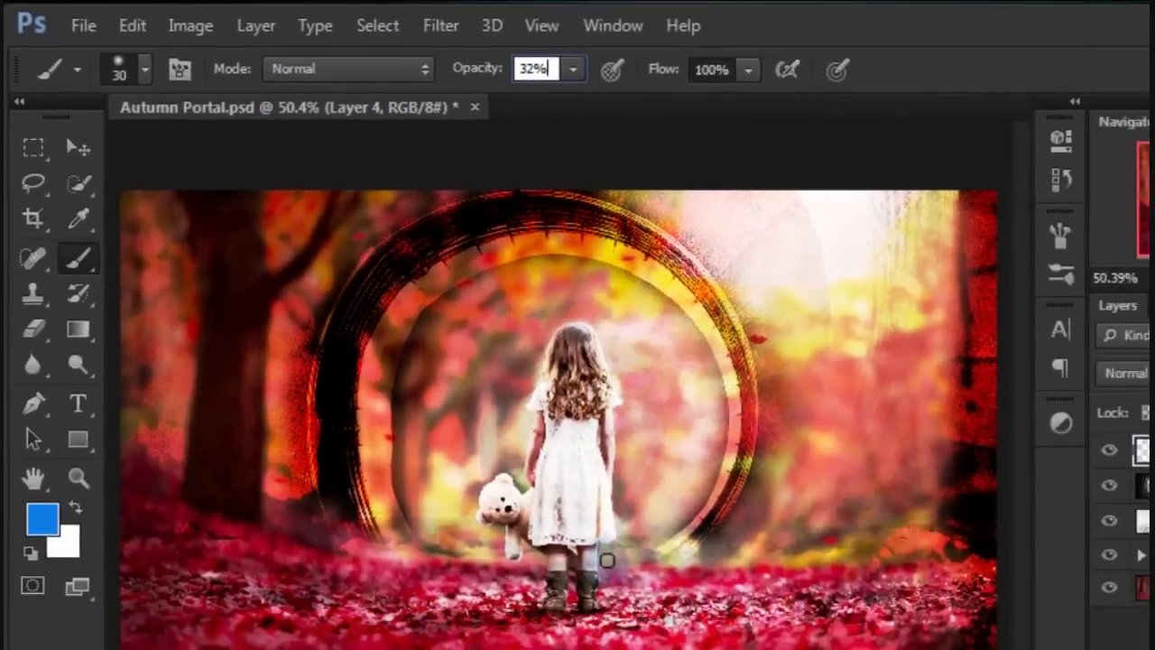
mouse_move(469, 352)
left_mouse_down()
mouse_move(447, 415)
mouse_move(482, 440)
left_mouse_up()
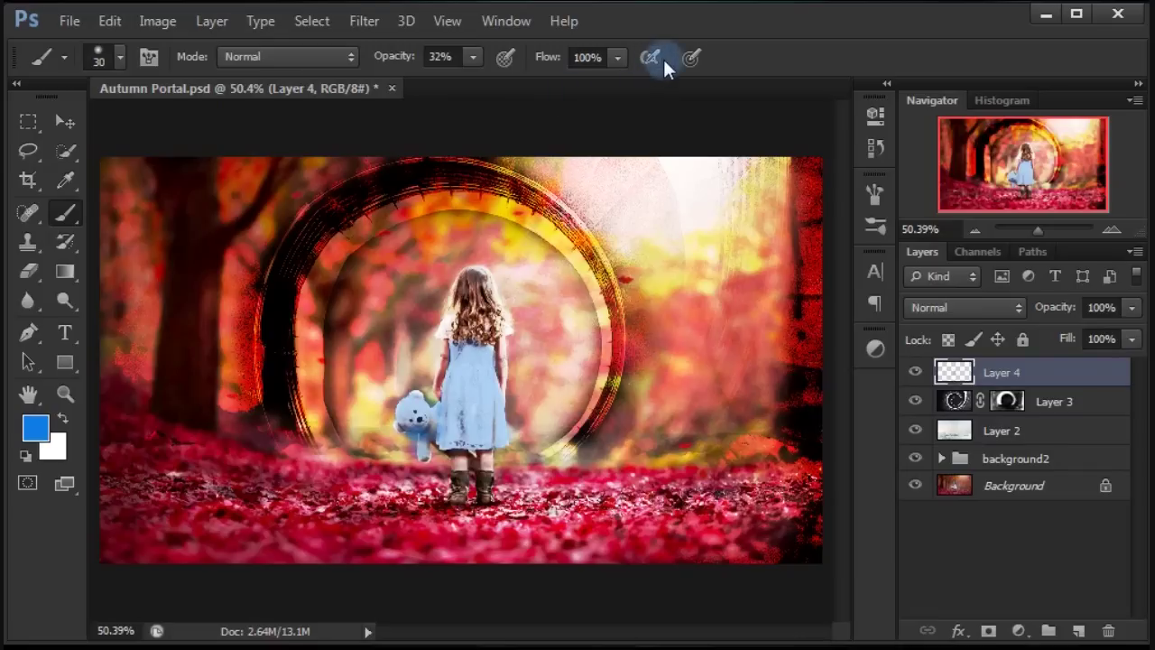
Step: Set Layer 4's blend mode to Vivid Light
left_click(984, 306)
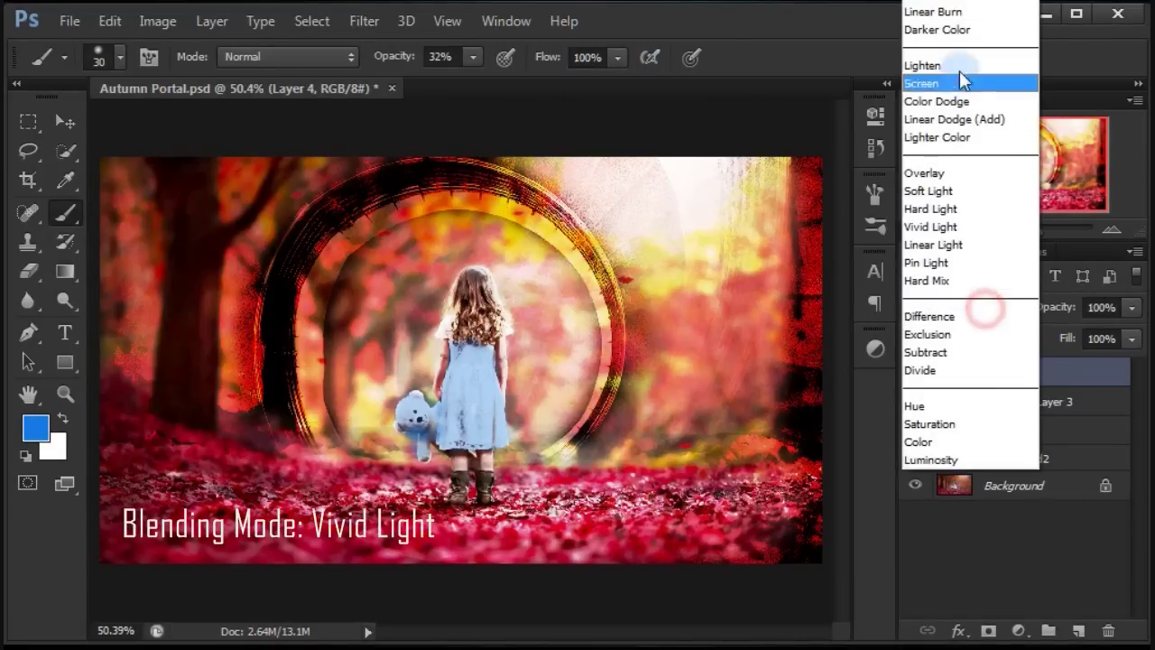
left_click(957, 226)
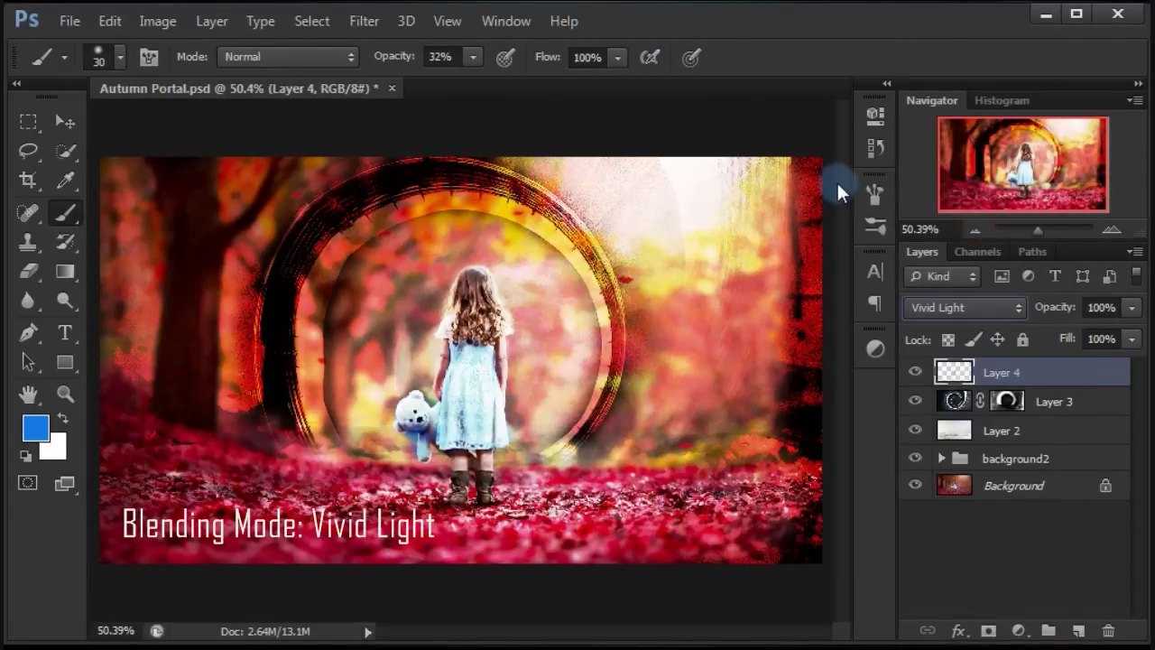
left_click(1070, 376)
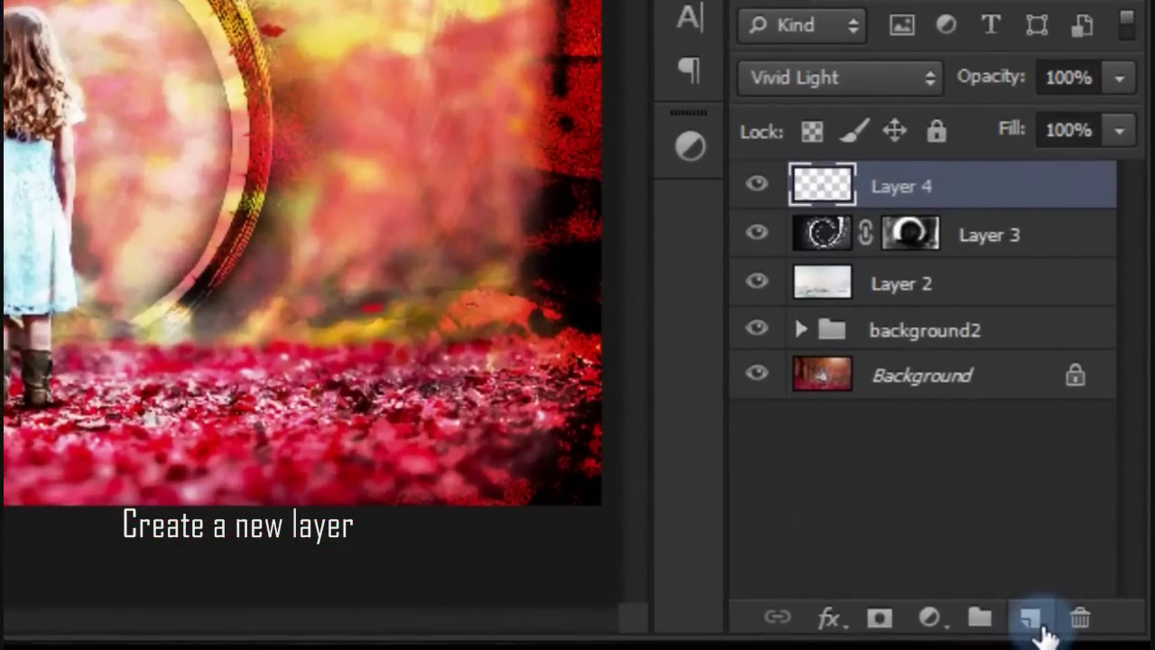
Step: Add a new layer and set the foreground colour to pure red ff0000
left_click(1034, 621)
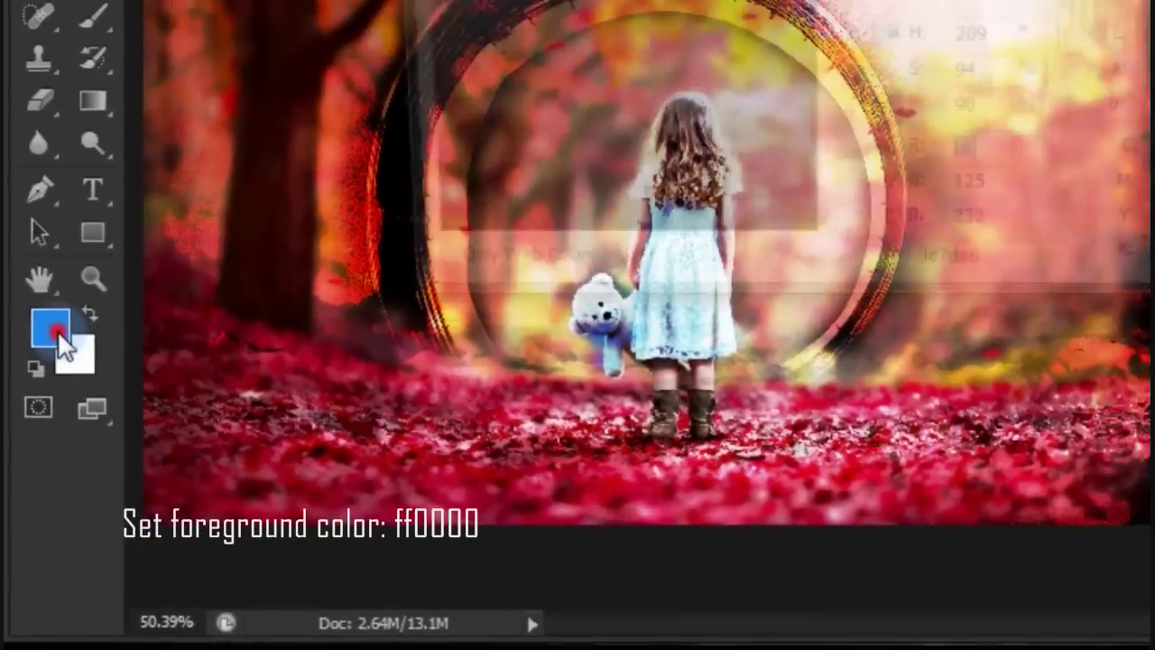
left_click(47, 361)
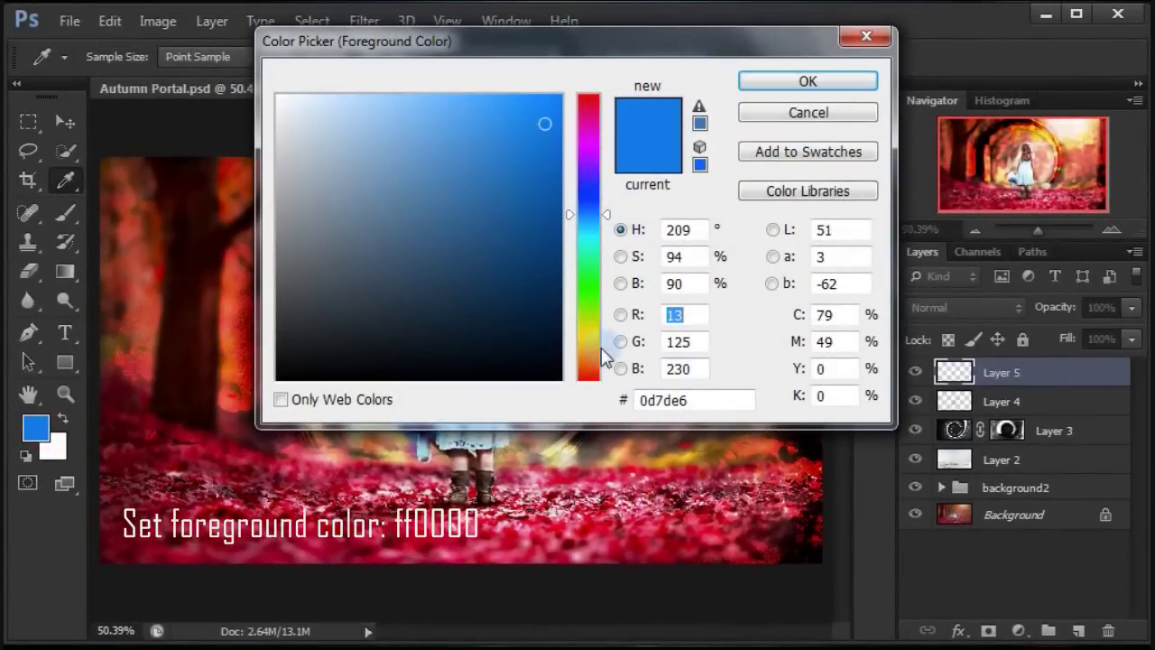
left_click_drag(603, 216, 606, 88)
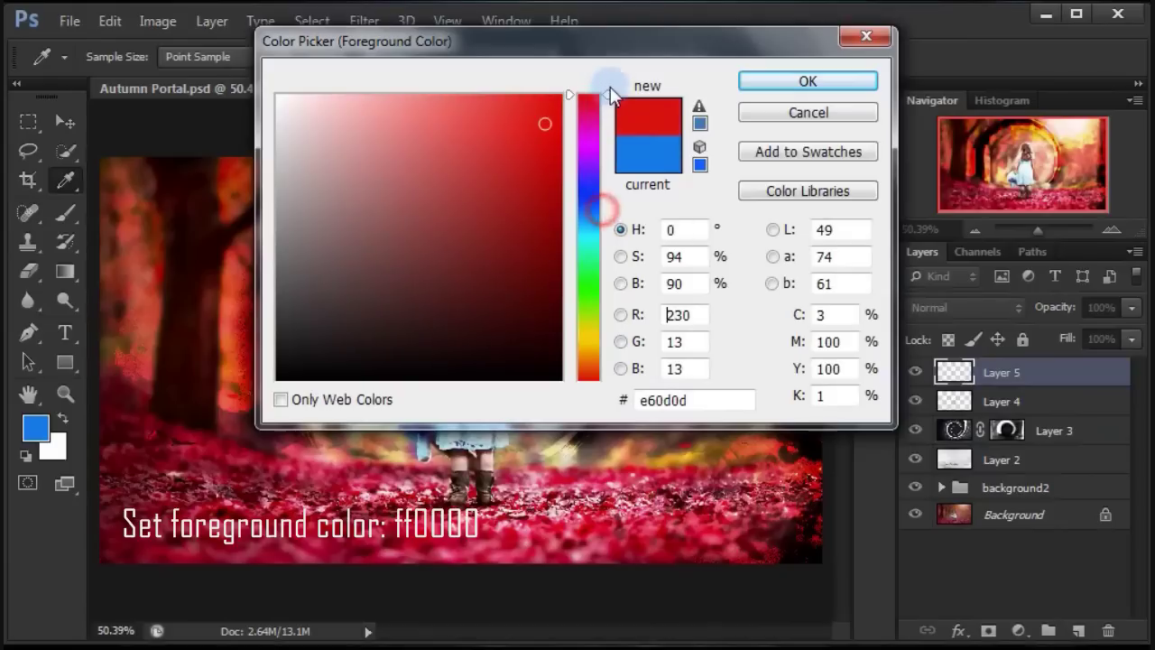
left_click_drag(511, 123, 574, 74)
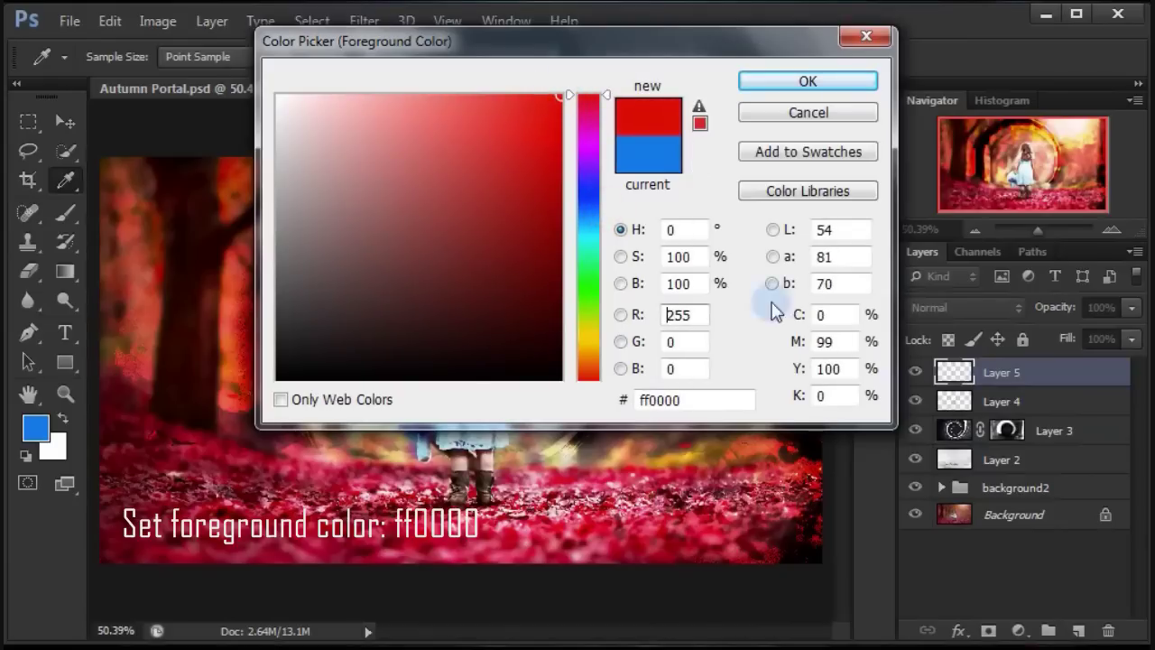
left_click(807, 82)
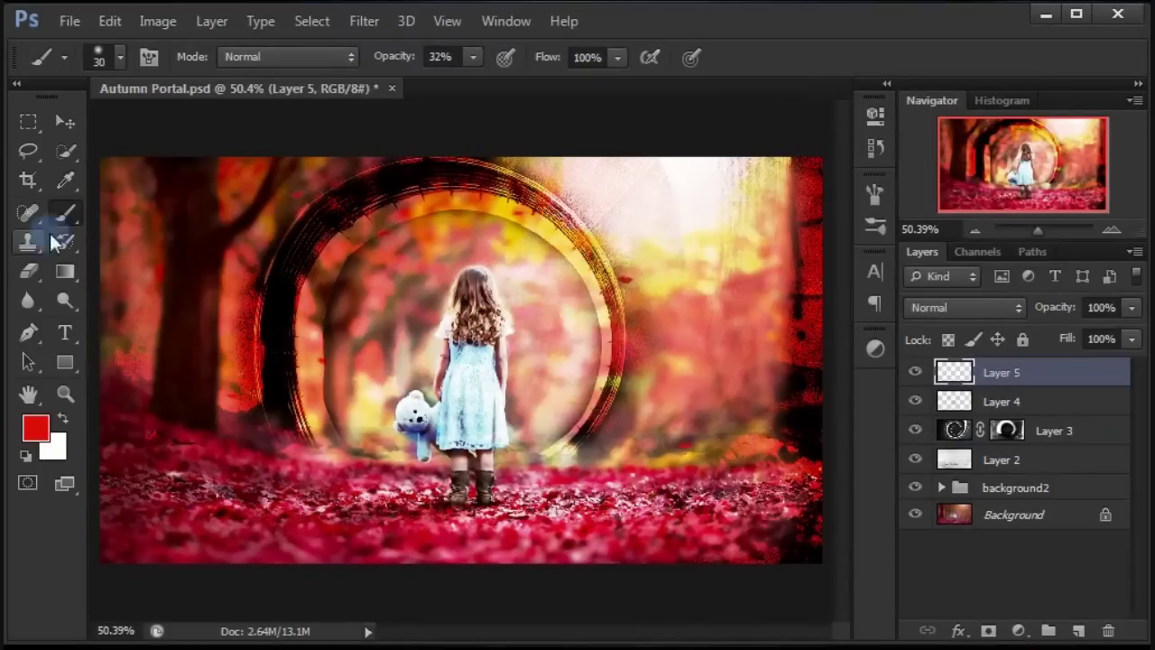
Step: Switch to the regular Brush Tool at 20% opacity
right_click(73, 214)
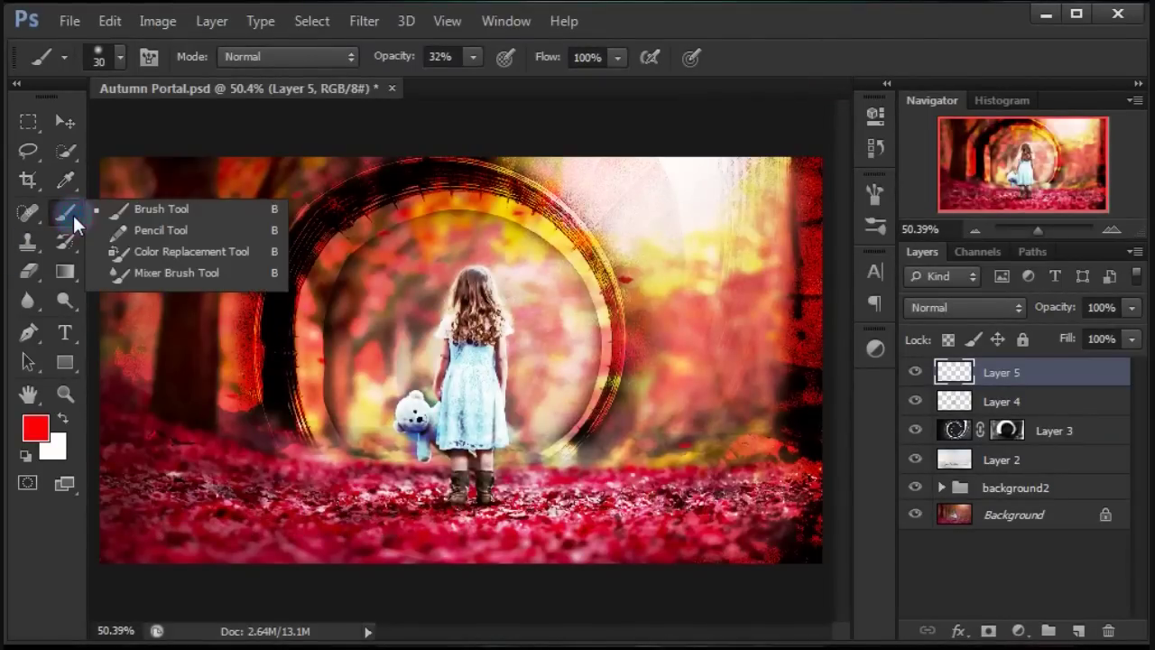
left_click(169, 213)
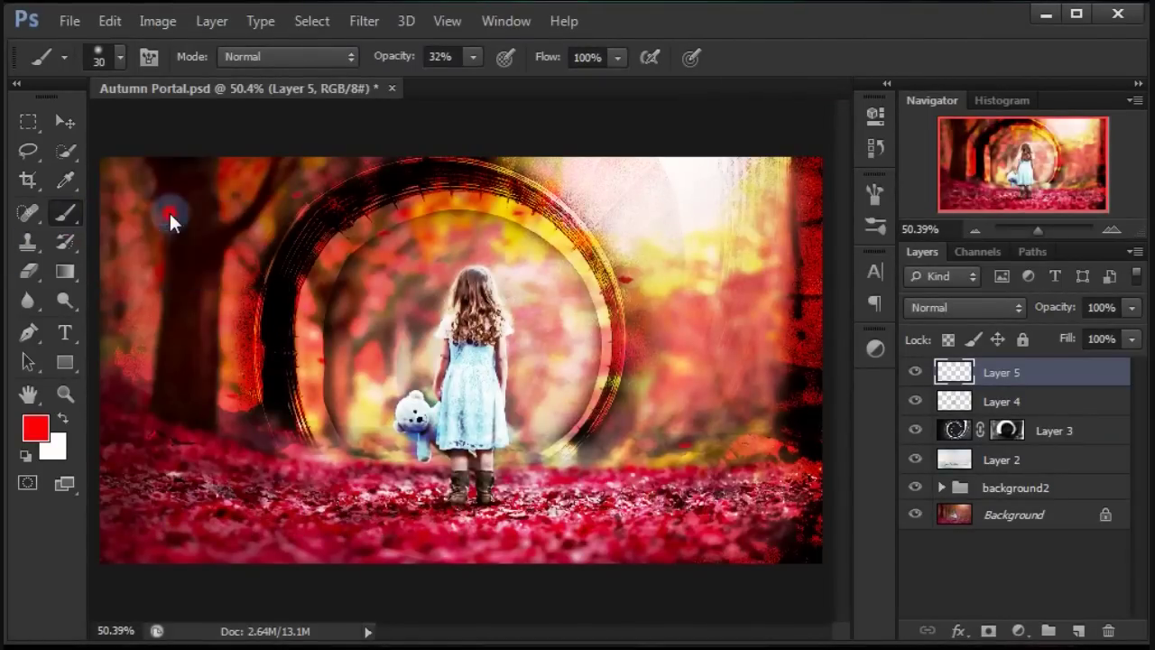
left_click(472, 56)
left_click_drag(603, 106, 585, 106)
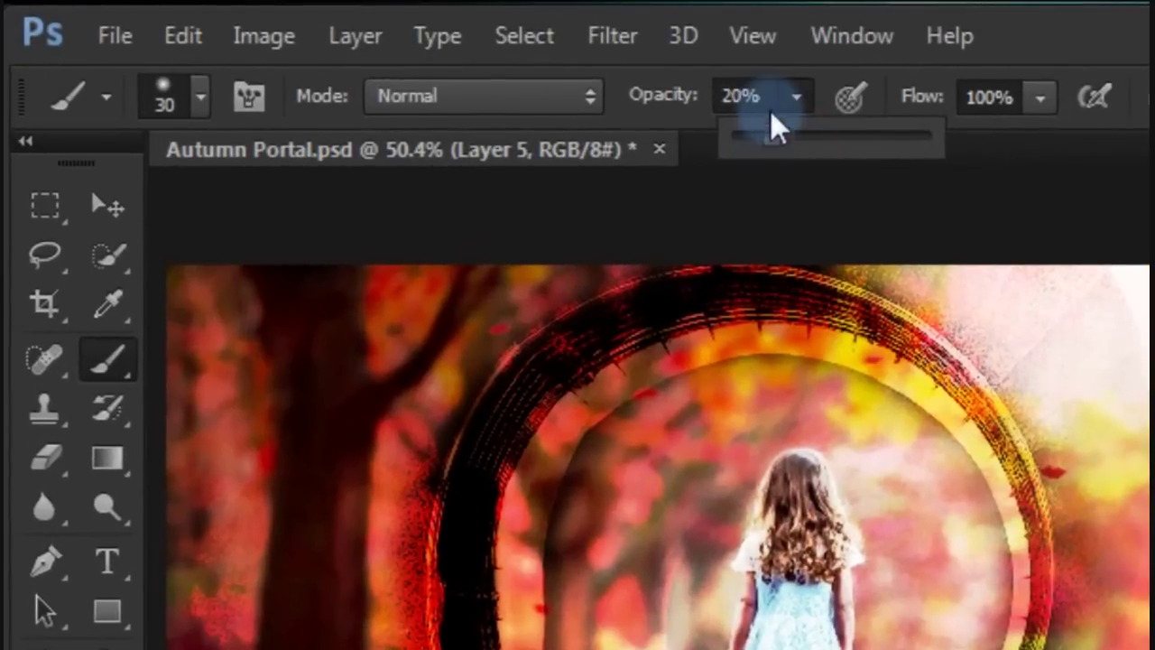
left_click(582, 72)
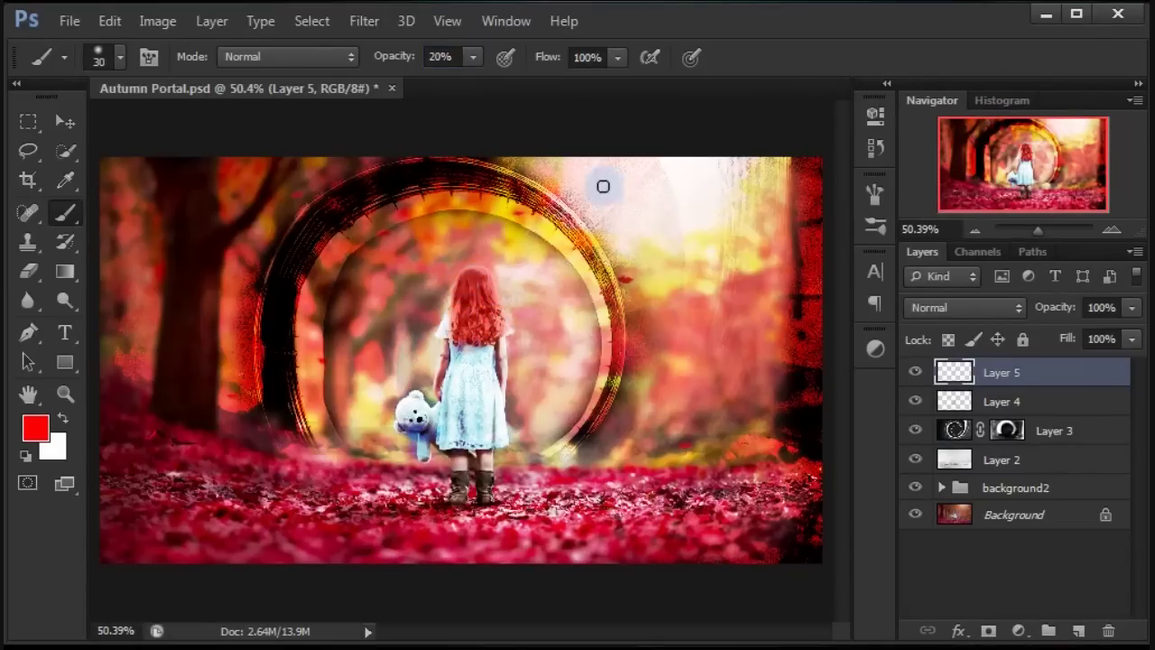
Step: Set Layer 5 to Overlay blending at 70% opacity
left_click(986, 307)
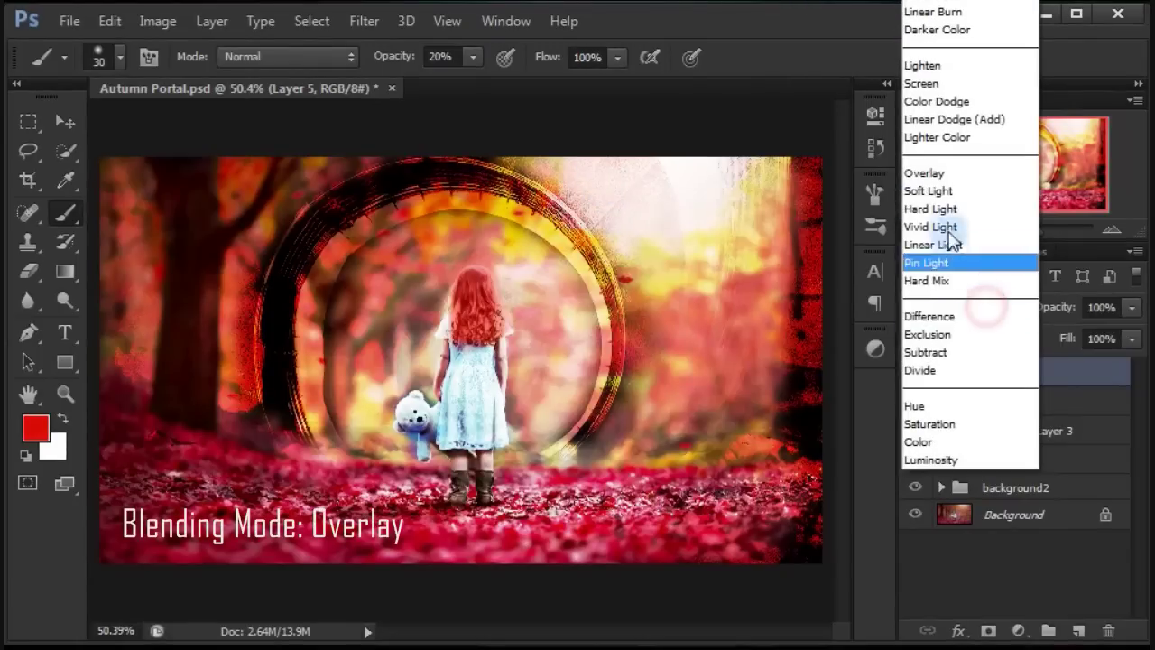
left_click(941, 174)
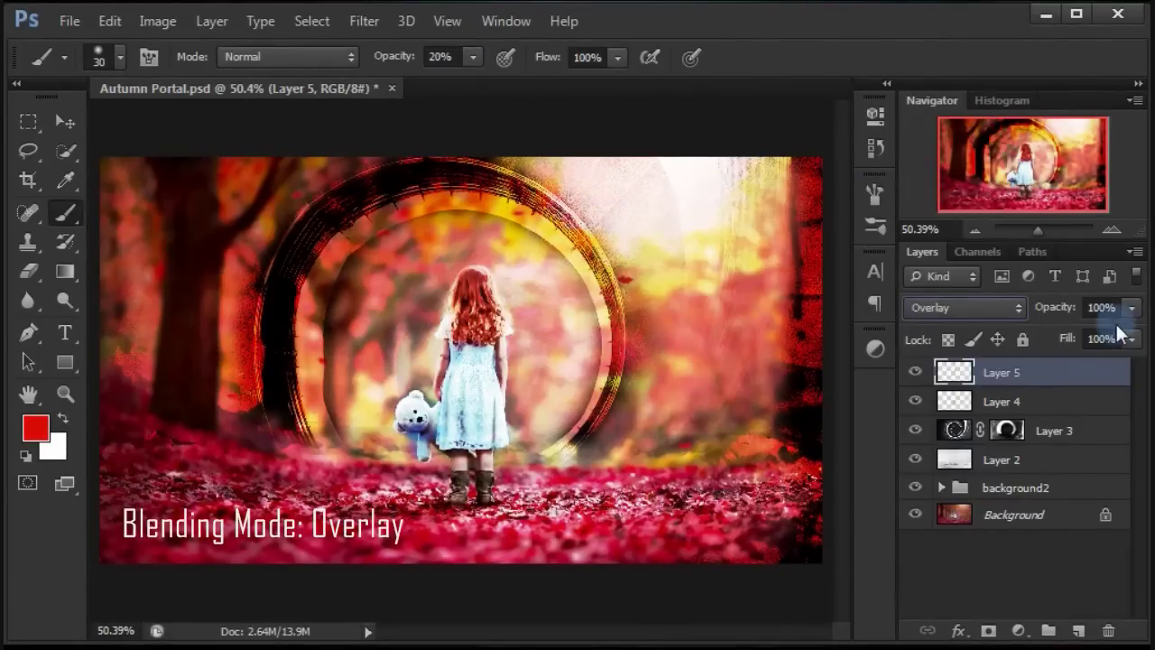
left_click(1087, 308)
type("7")
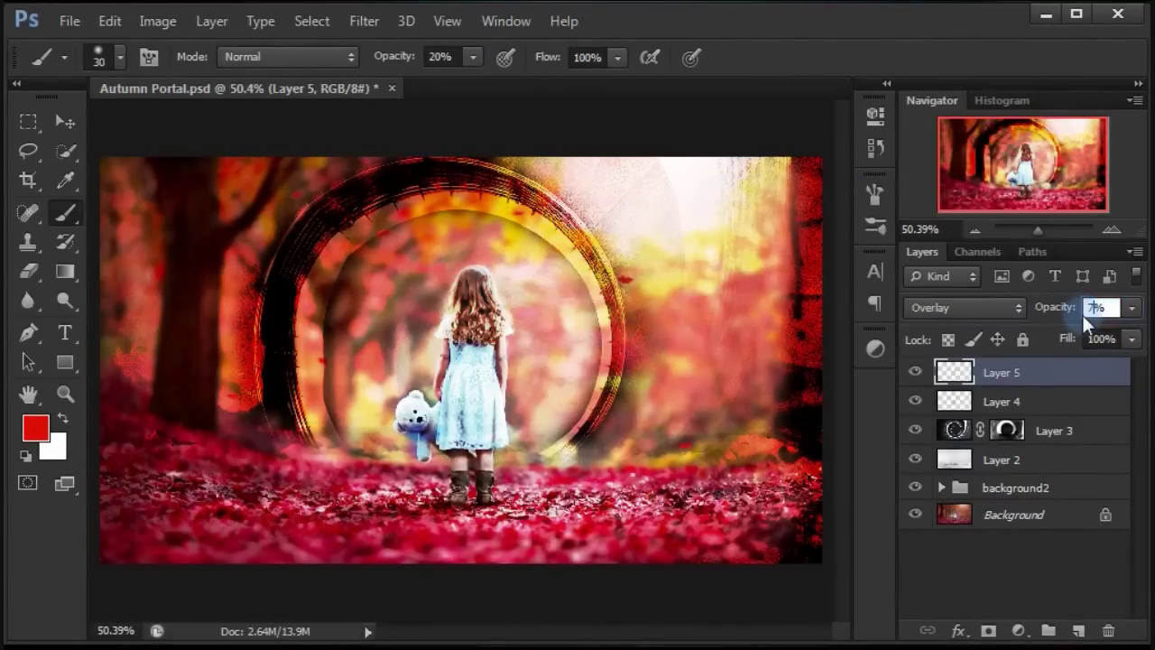
type("0")
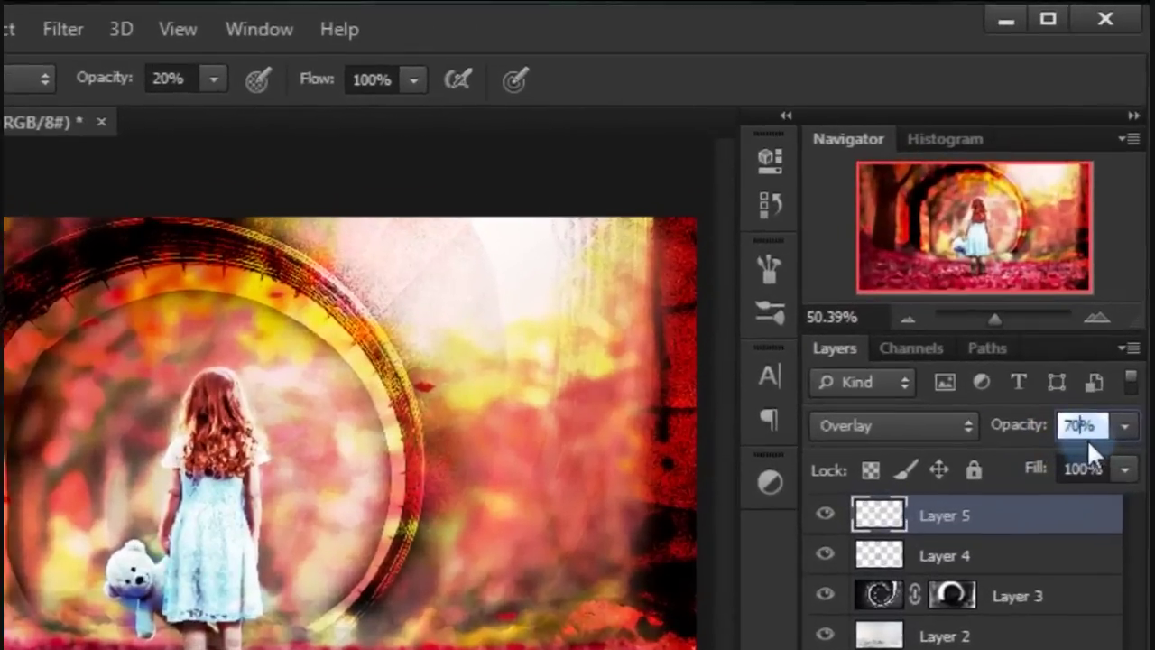
left_click(1092, 426)
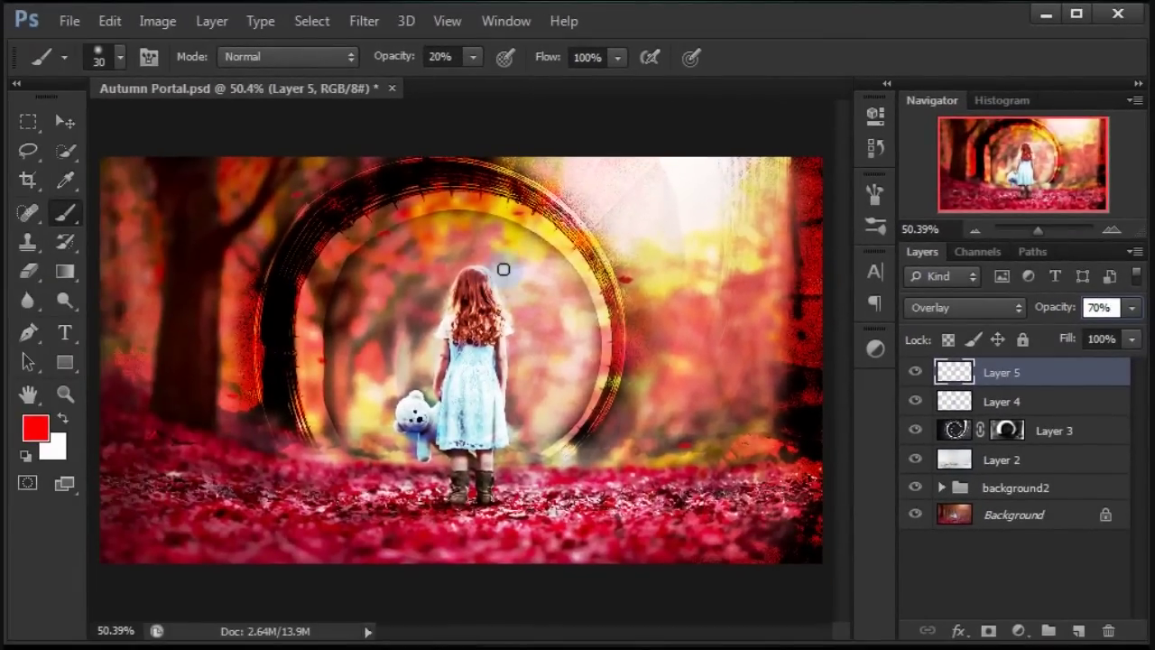
Step: Enlarge the brush and set its opacity to 53%
key("Return")
key("bracketright")
key("bracketright")
key("bracketright")
key("5")
key("3")
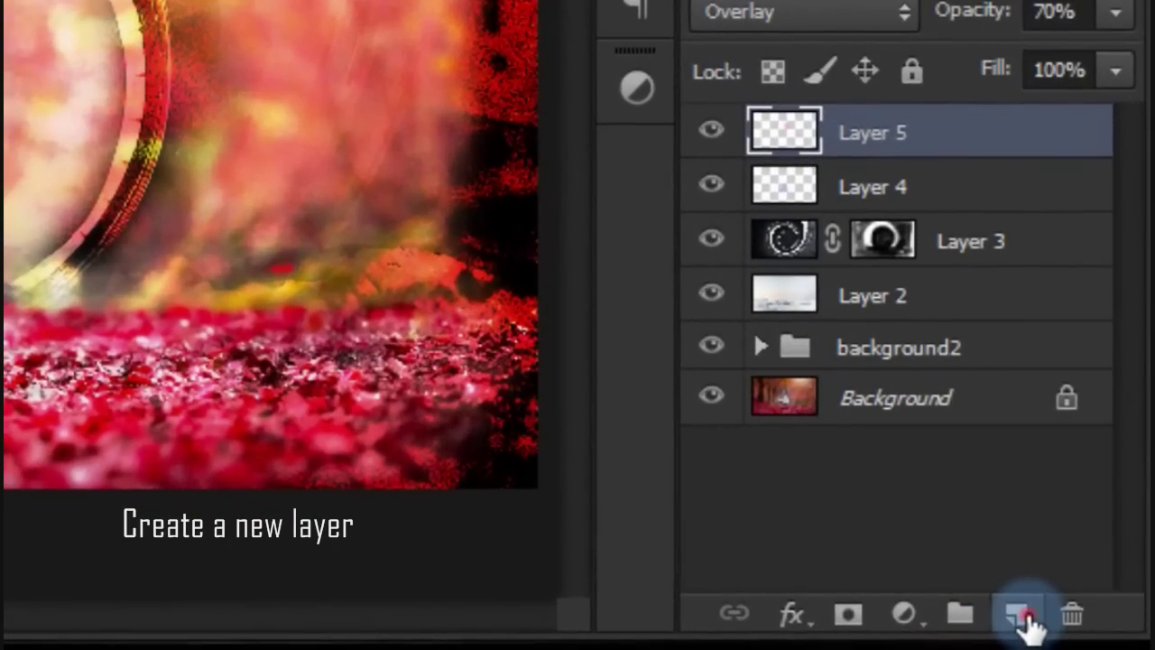
Step: Add Layer 6 with black foreground and a 53% opacity brush
left_click(1025, 616)
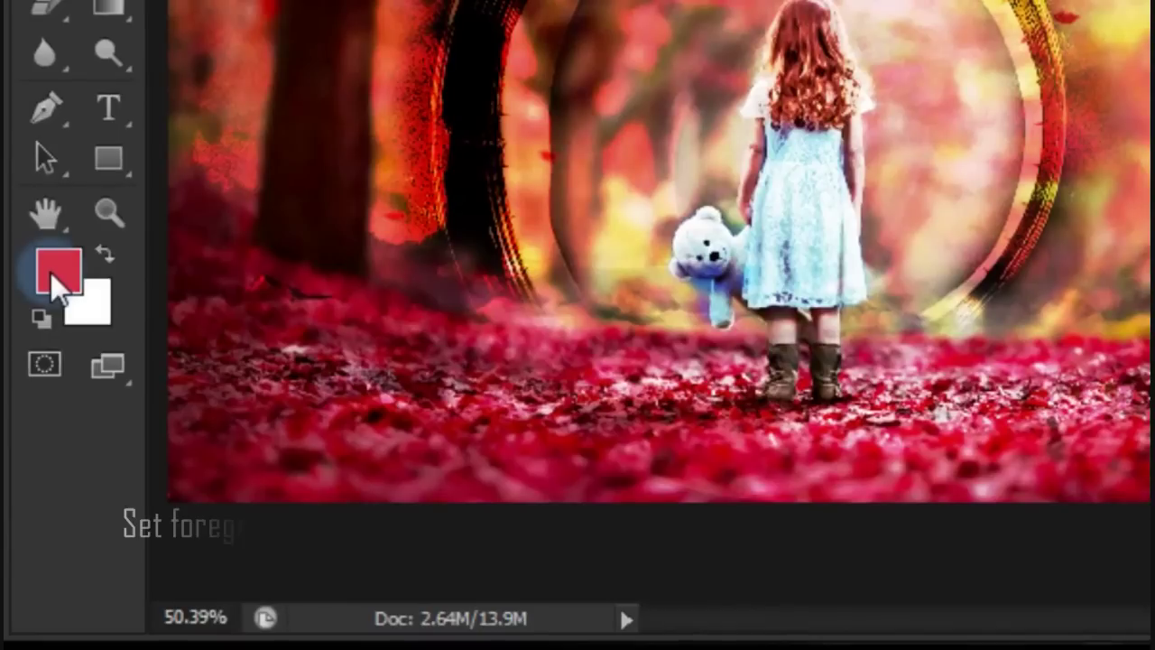
left_click(52, 275)
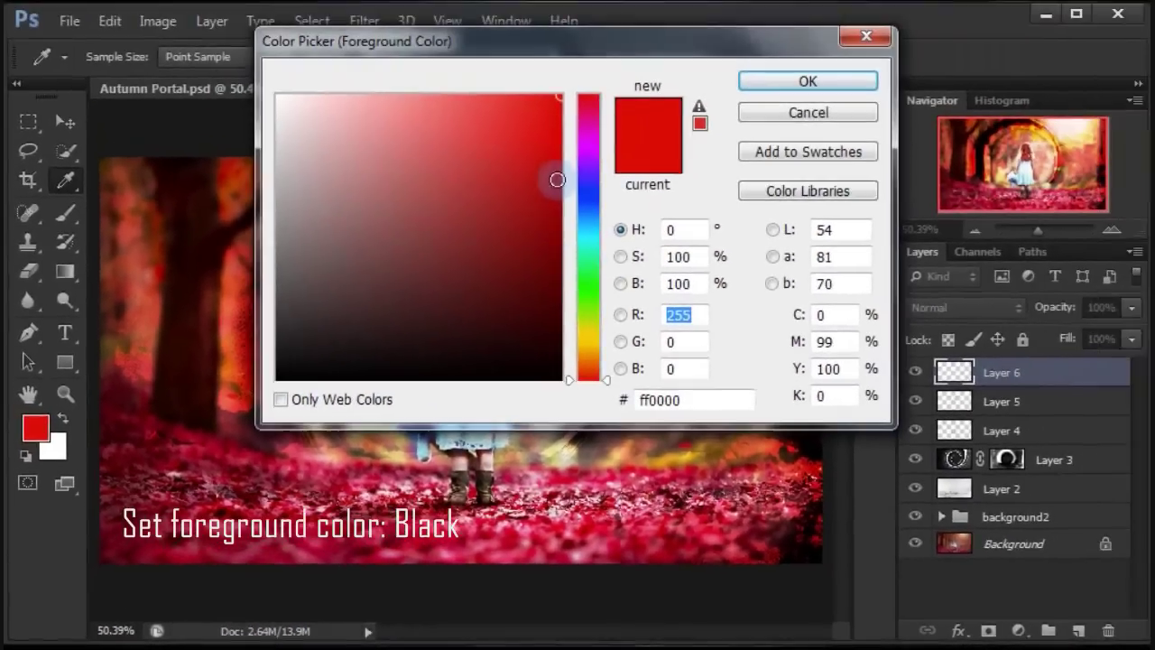
mouse_move(555, 104)
left_mouse_down()
mouse_move(549, 355)
mouse_move(561, 380)
left_mouse_up()
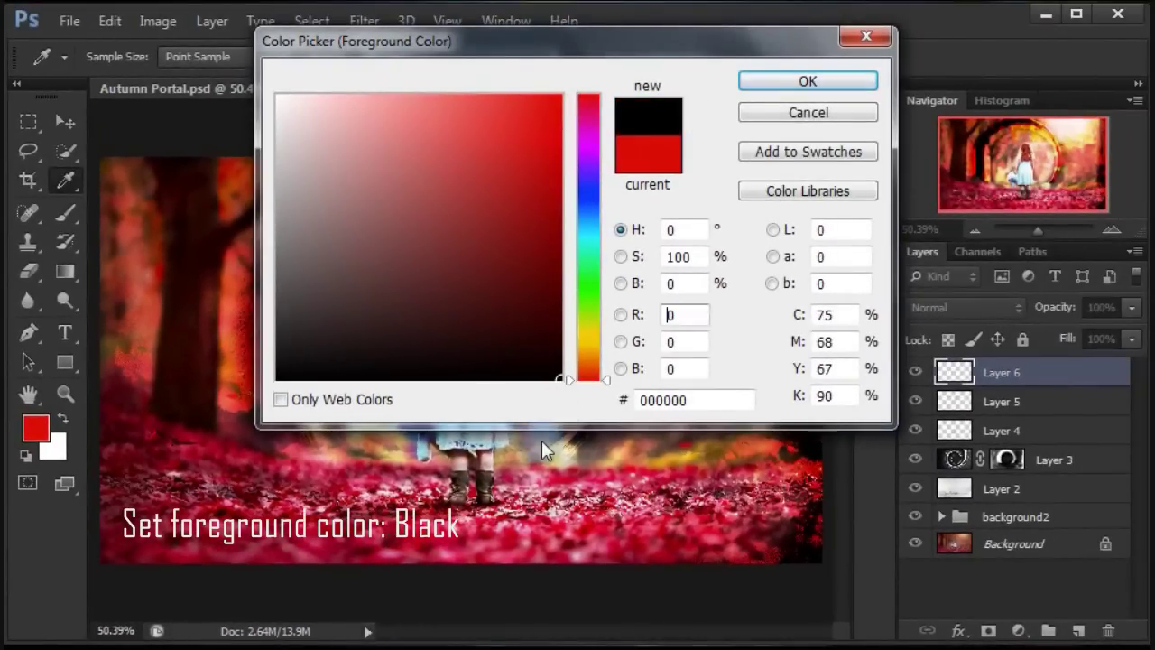
left_click(834, 86)
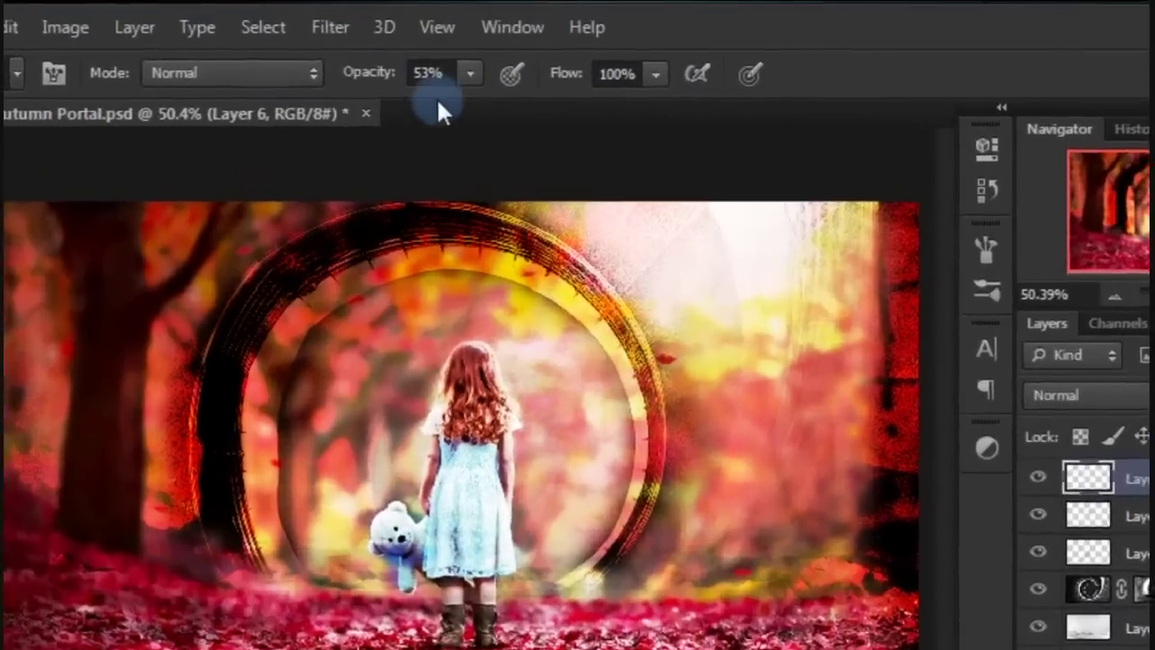
left_click(456, 56)
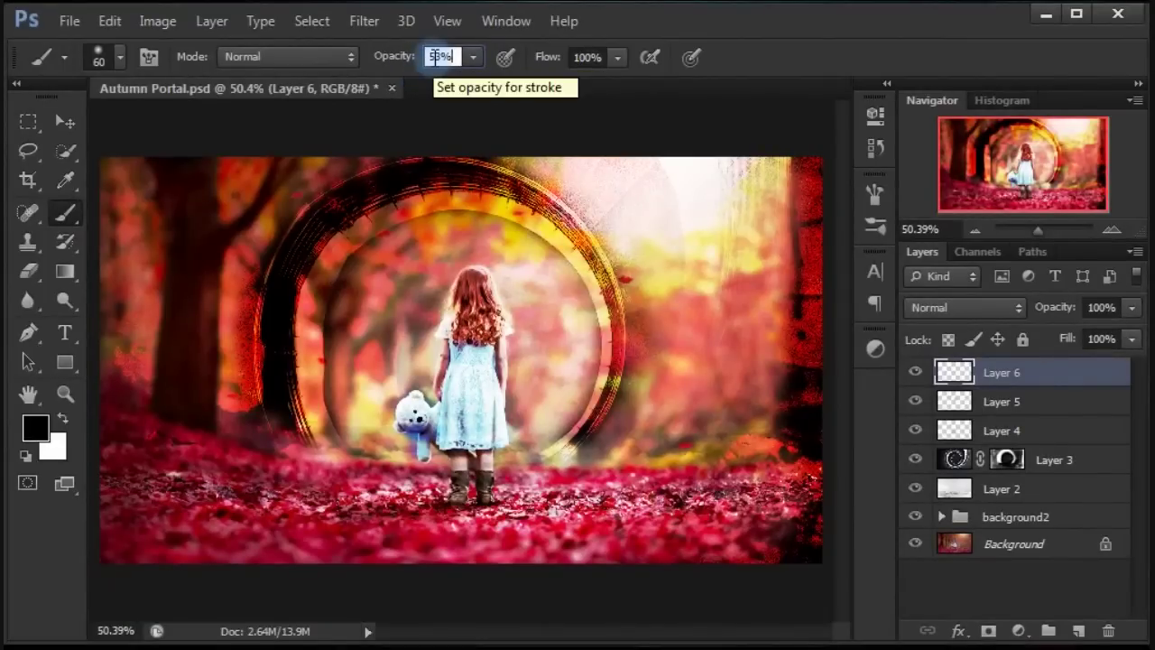
left_click(115, 156)
Step: Paint black over the forest edges at brush sizes 90, 60 and 40, then set 85% opacity
key("bracketright")
key("bracketright")
key("bracketright")
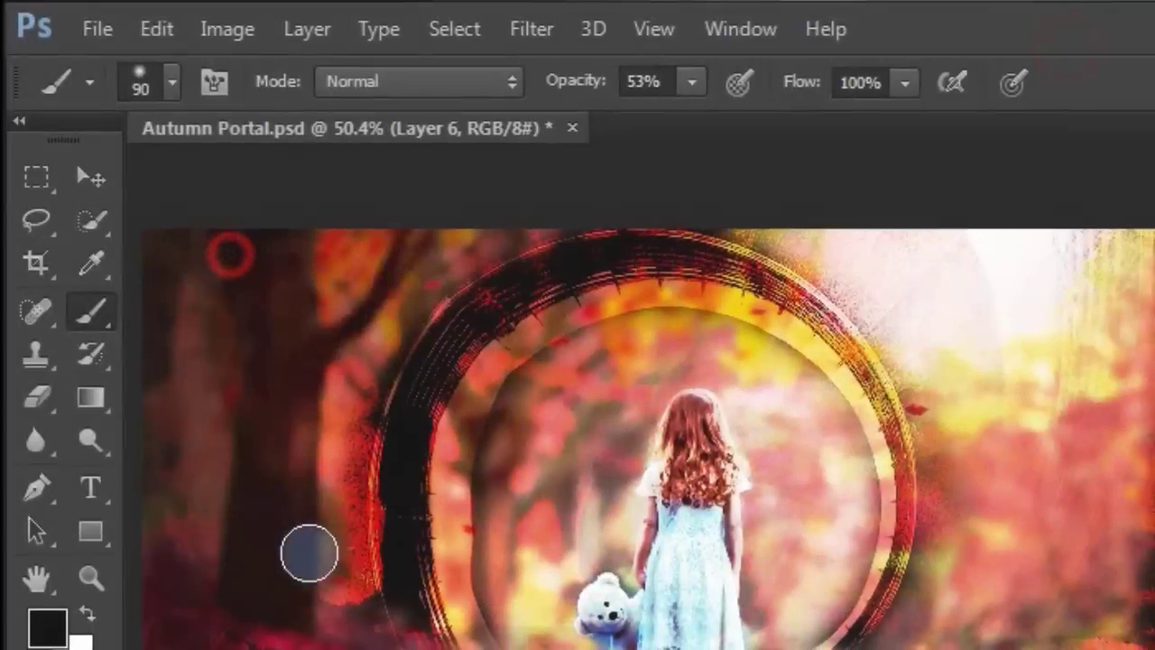
left_click_drag(309, 553, 204, 503)
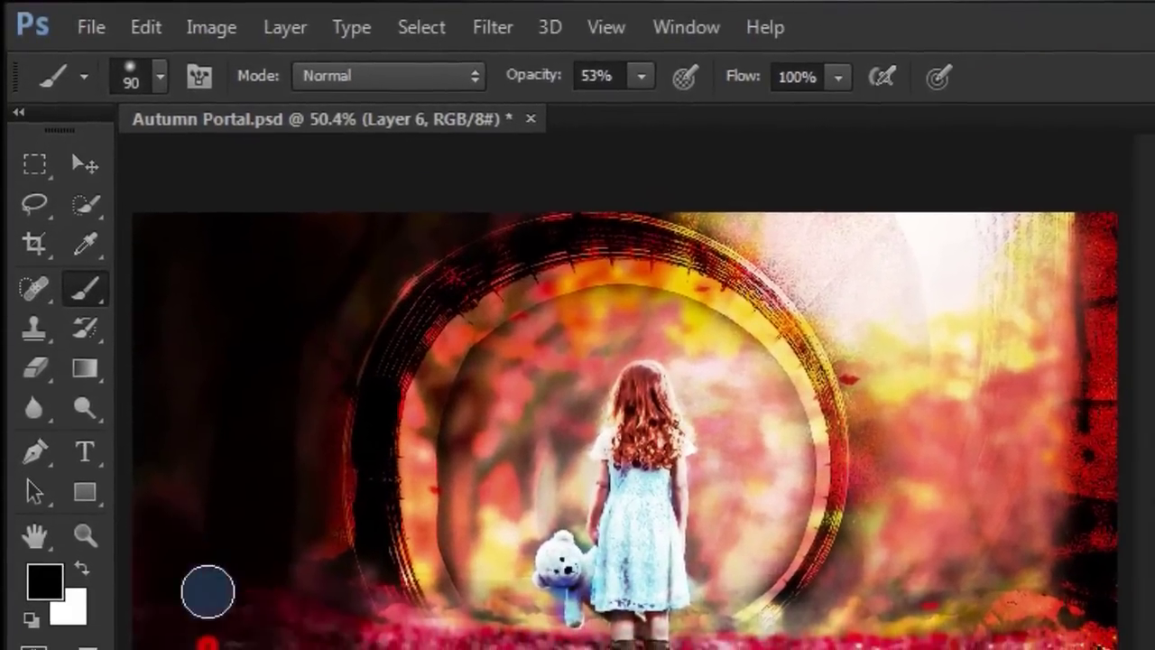
left_click_drag(1002, 451, 1038, 325)
key("bracketleft")
key("bracketleft")
key("bracketleft")
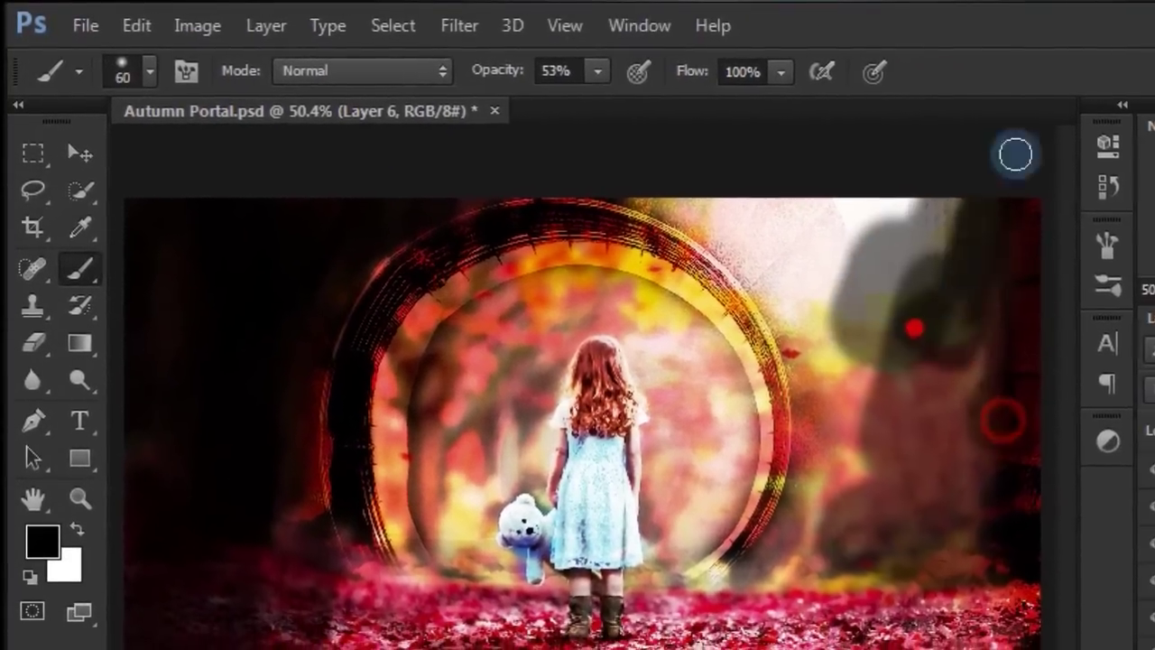
mouse_move(902, 310)
left_mouse_down()
mouse_move(716, 232)
mouse_move(781, 182)
mouse_move(785, 405)
left_mouse_up()
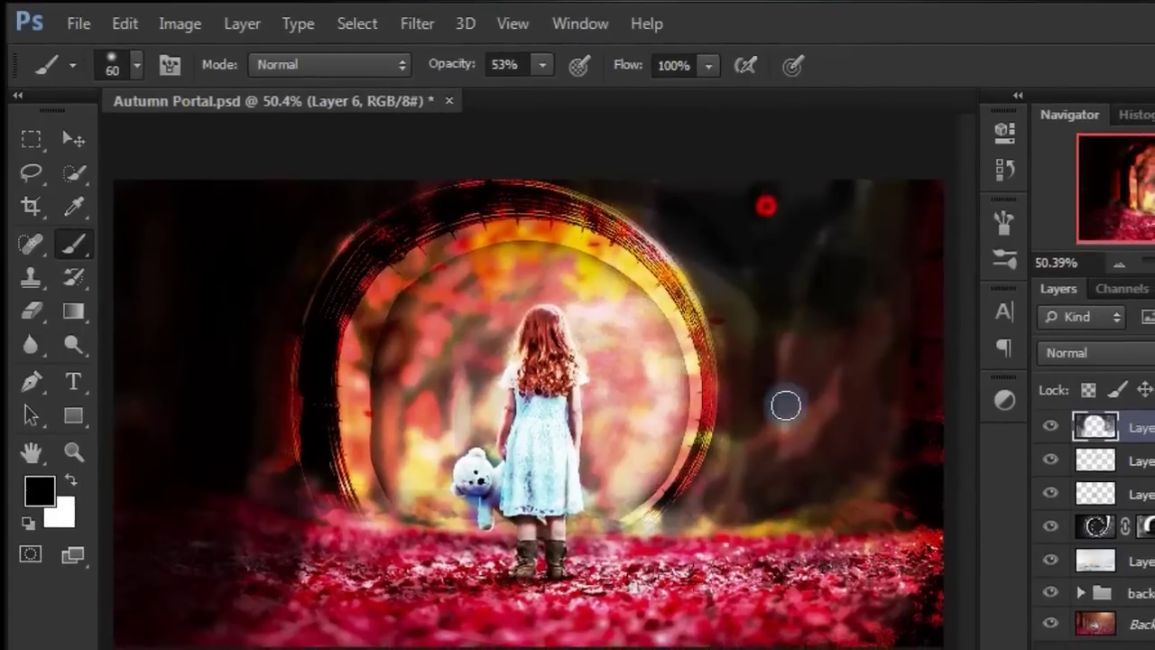
key("bracketleft")
key("bracketleft")
mouse_move(637, 523)
left_mouse_down()
mouse_move(704, 459)
mouse_move(678, 252)
left_mouse_up()
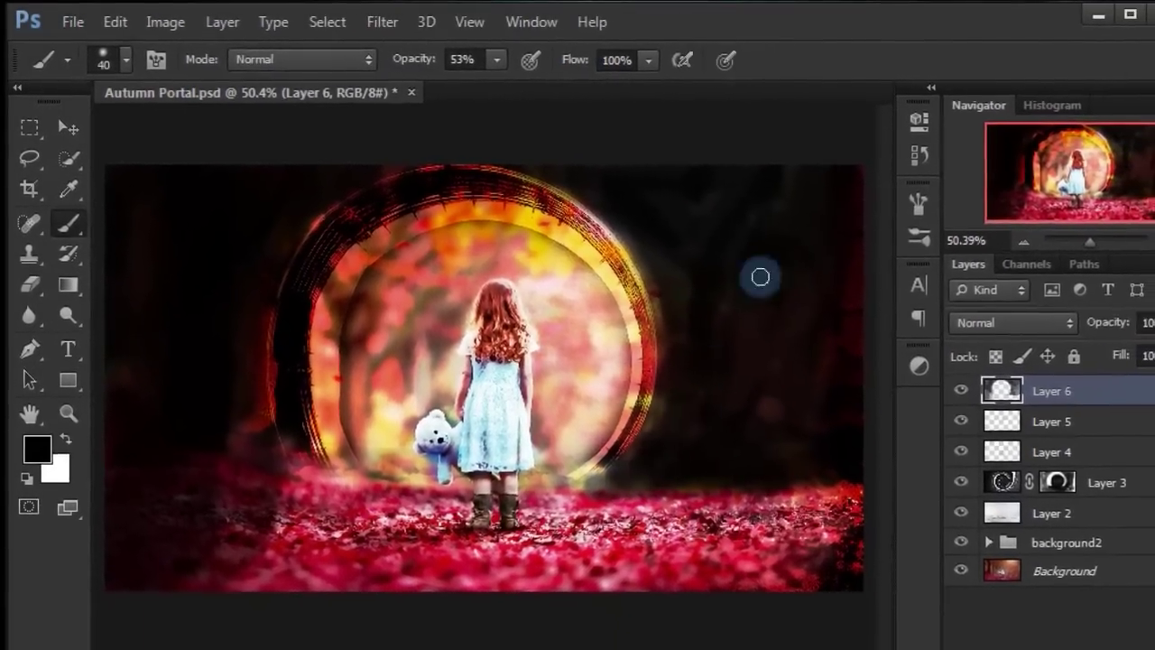
left_click(692, 189)
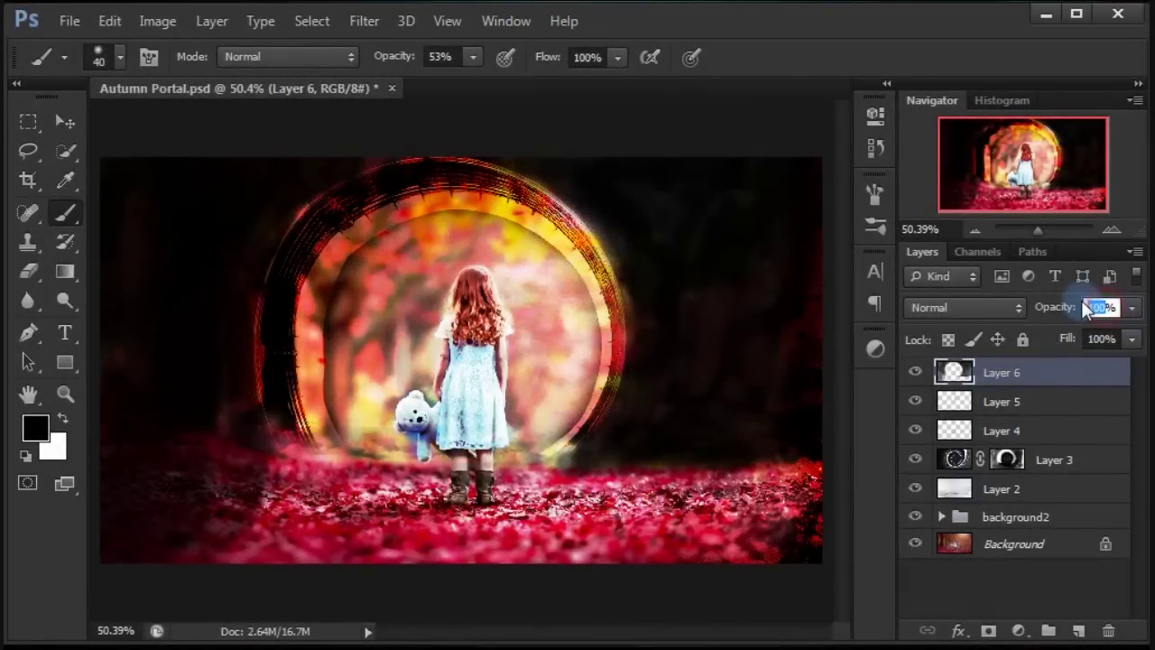
type("85")
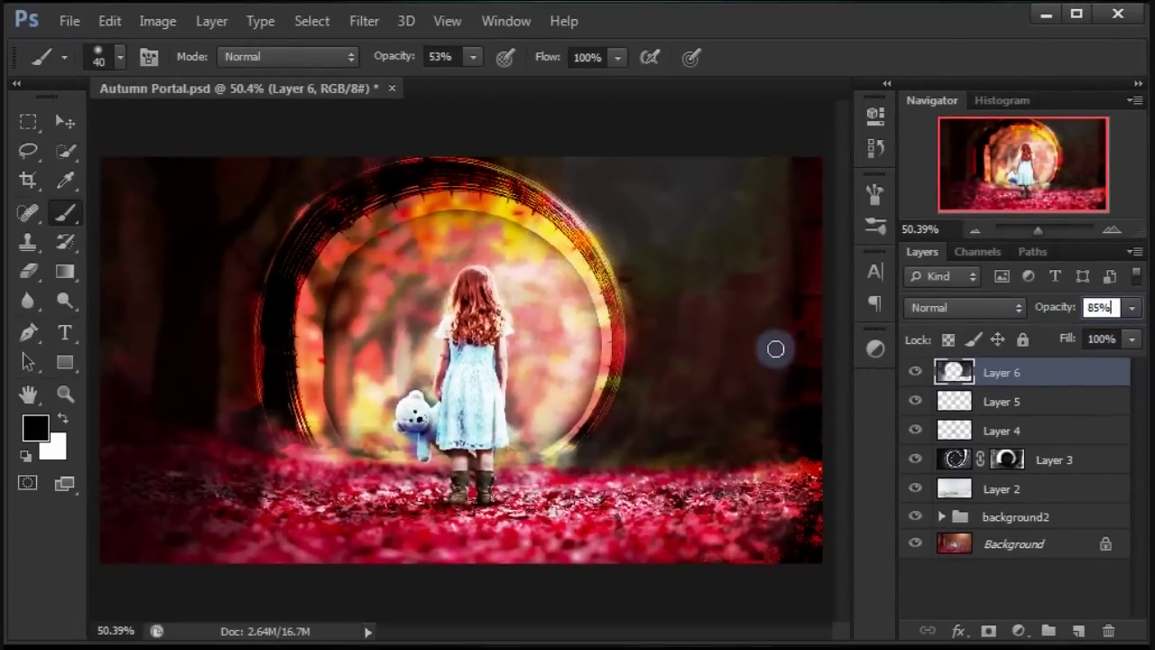
left_click(77, 122)
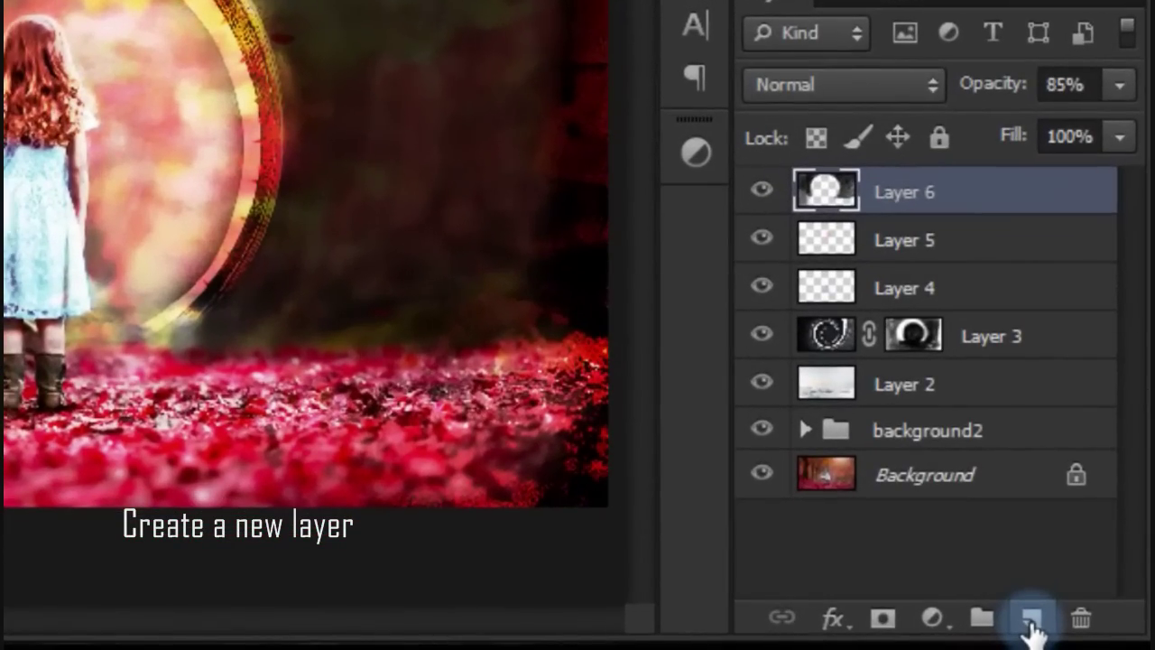
Step: Add a new layer and set the foreground colour to light blue 7fa6ca
left_click(1031, 621)
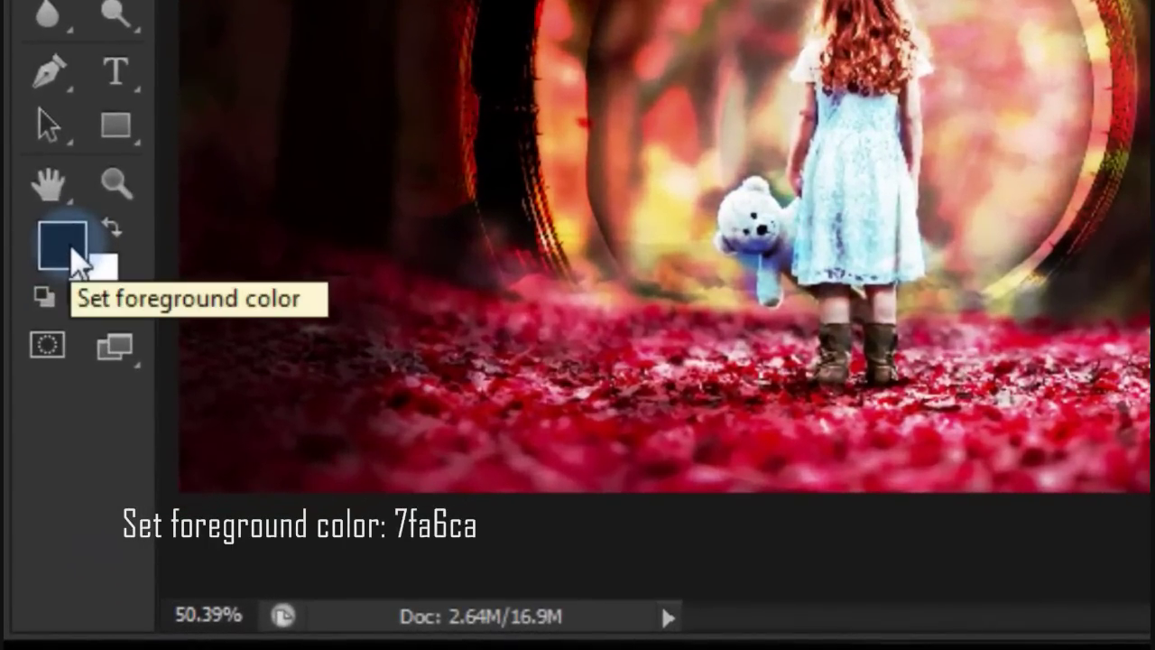
left_click(72, 256)
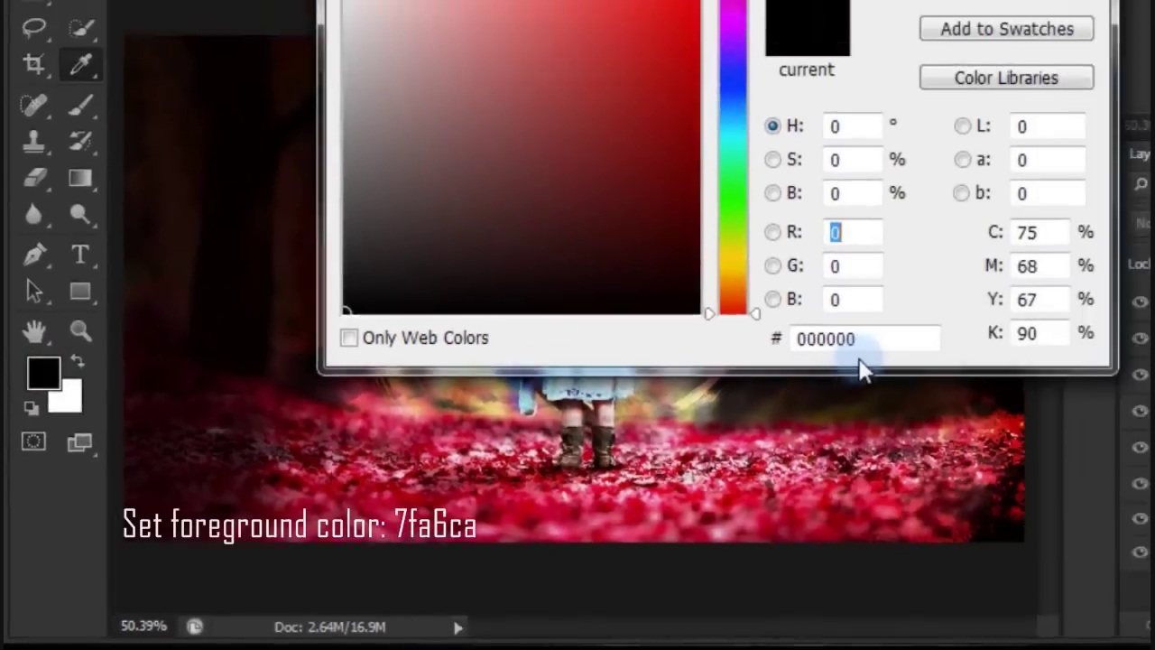
left_click(697, 405)
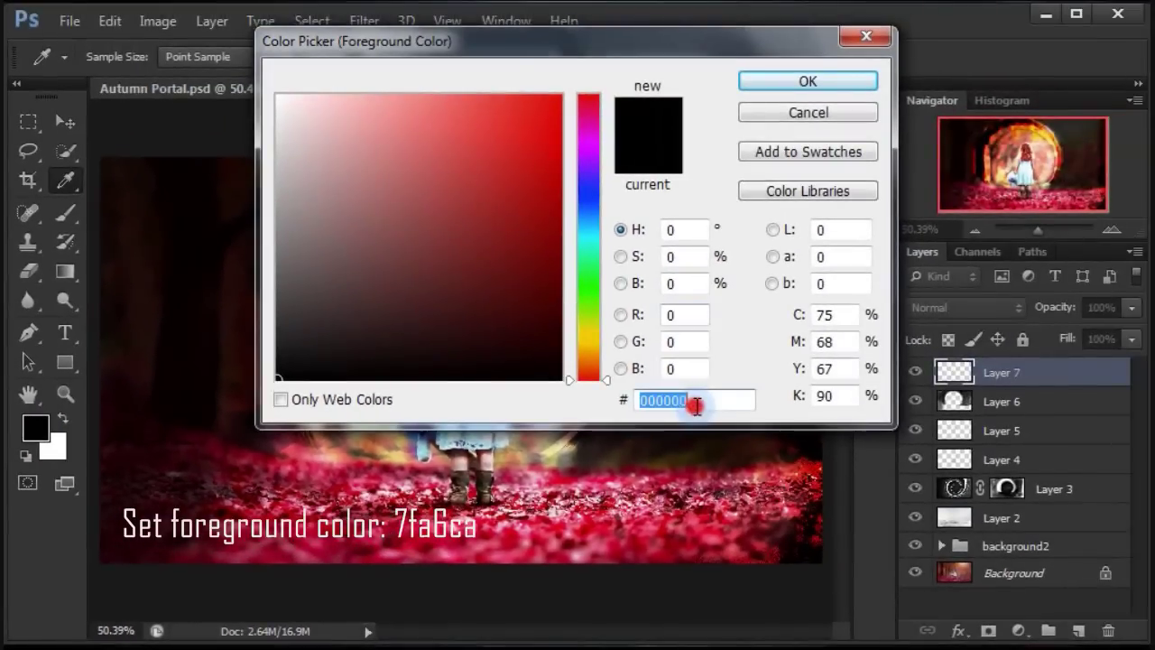
type("7fa6ca")
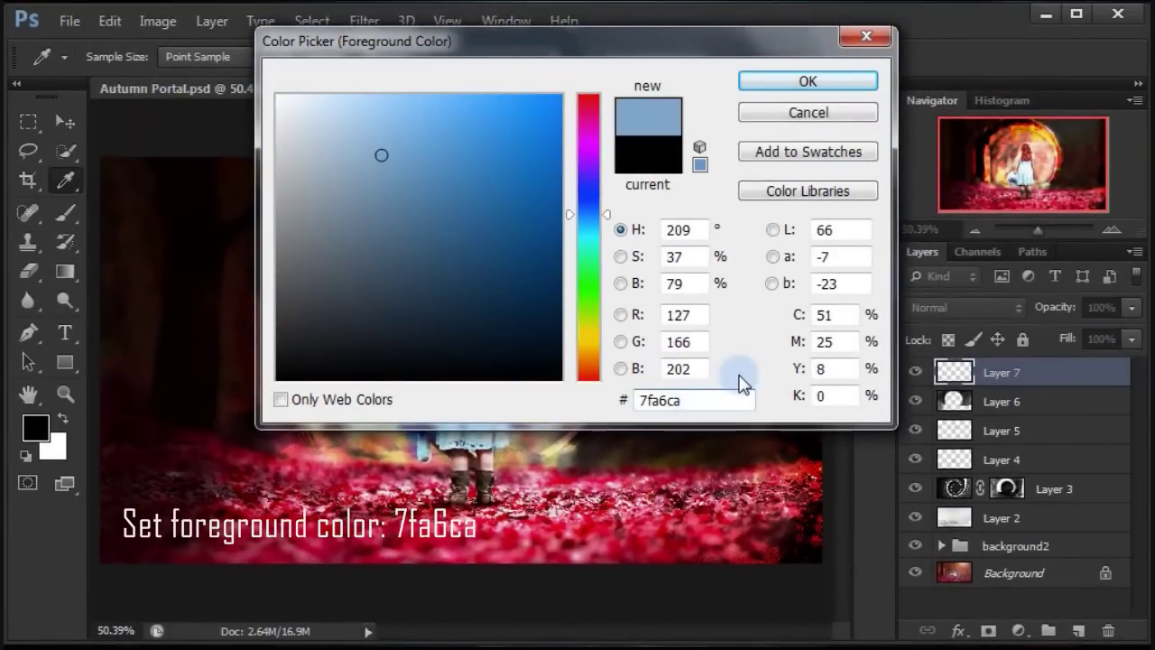
left_click(808, 81)
Step: Rename the new empty layer to 7fa6ca
key("v")
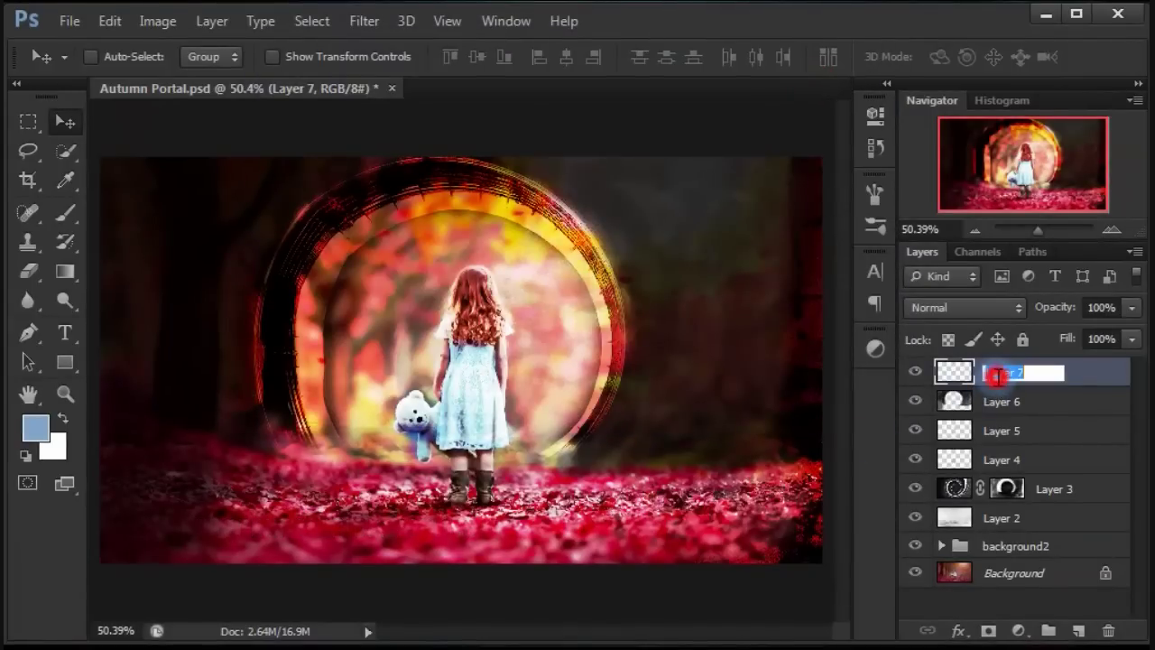
type("7fa6ca")
left_click(1101, 387)
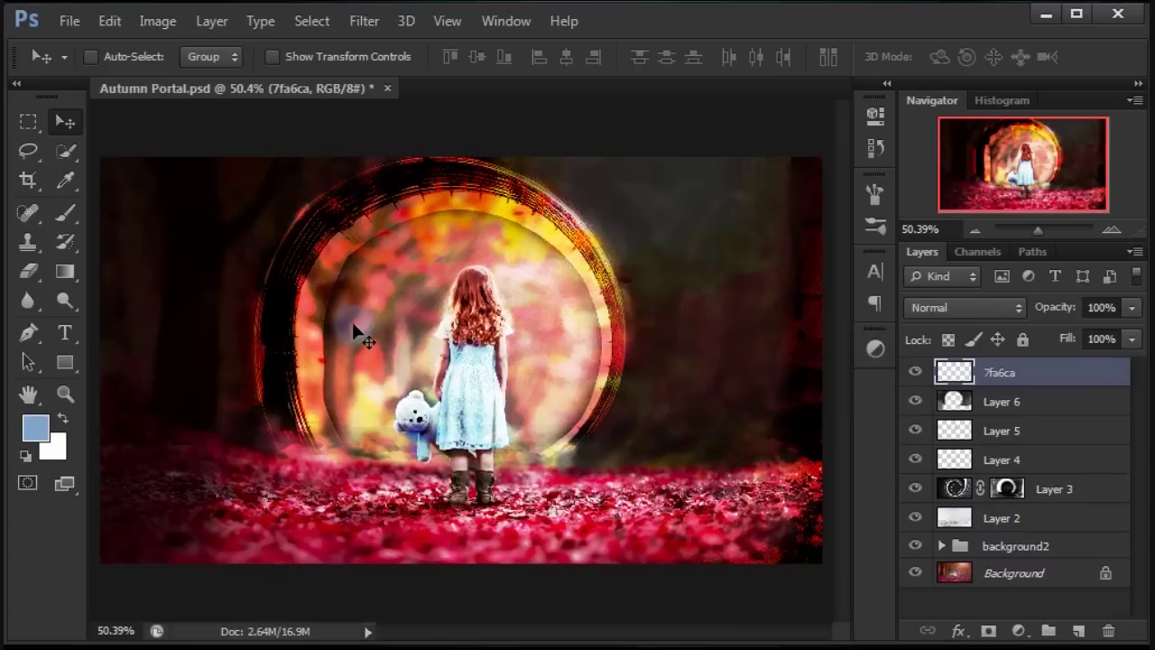
left_click(69, 220)
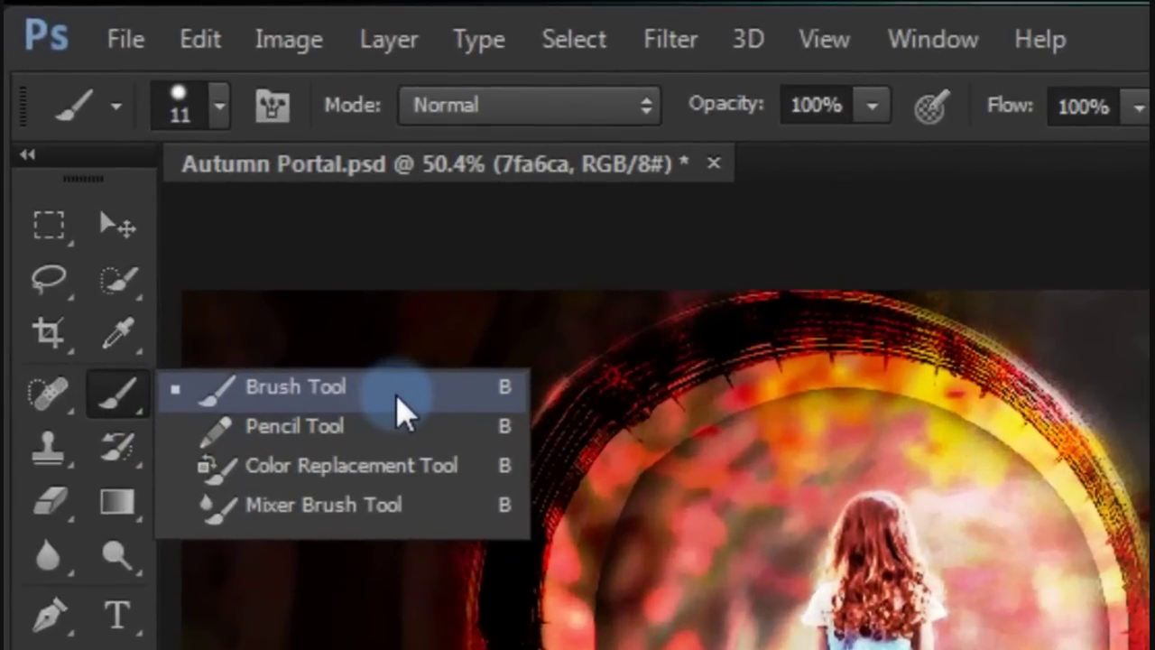
Step: Select the Brush Tool and verify 11 px size, 100% hardness and 100% opacity
left_click(397, 397)
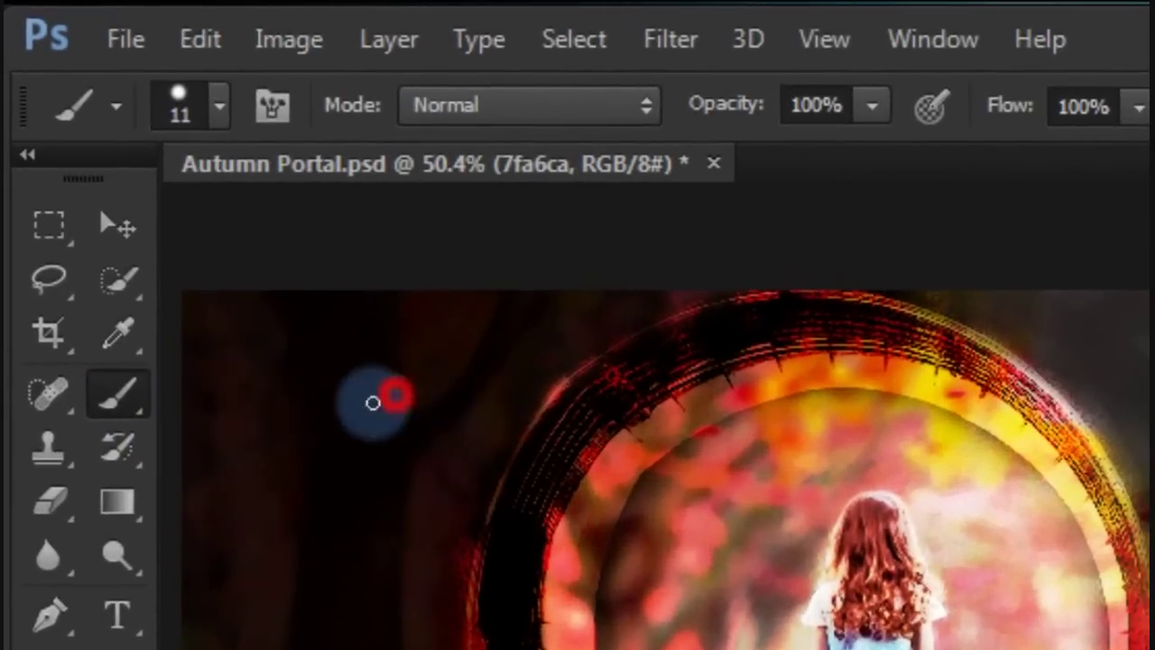
left_click(221, 109)
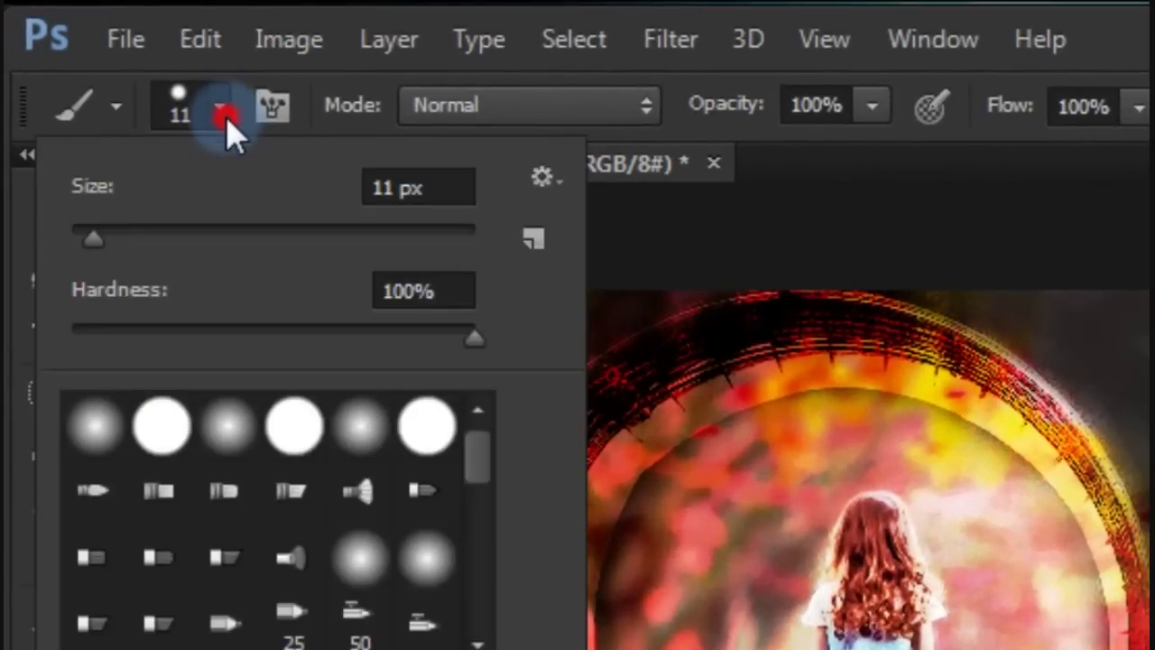
left_click(460, 191)
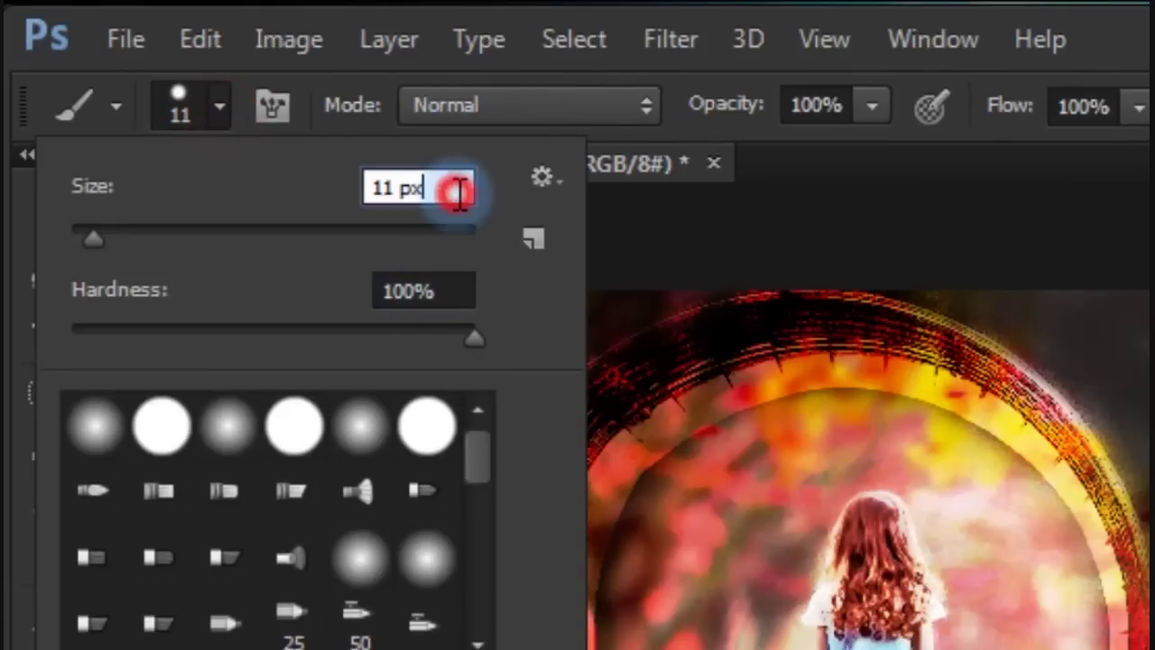
left_click(463, 289)
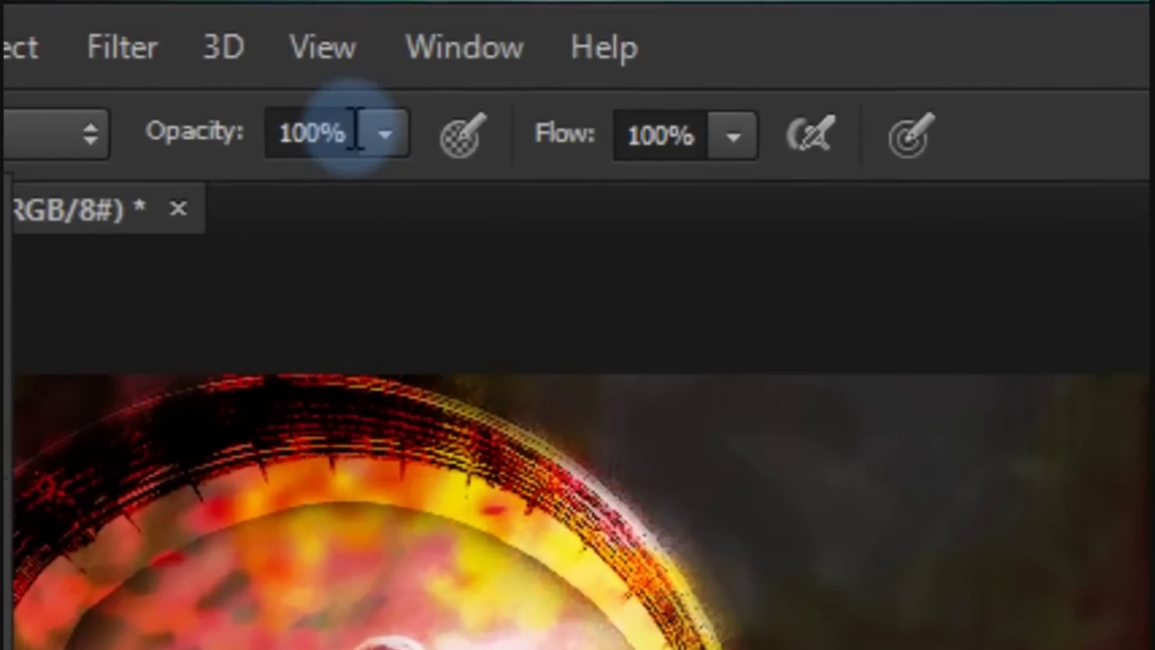
left_click(357, 133)
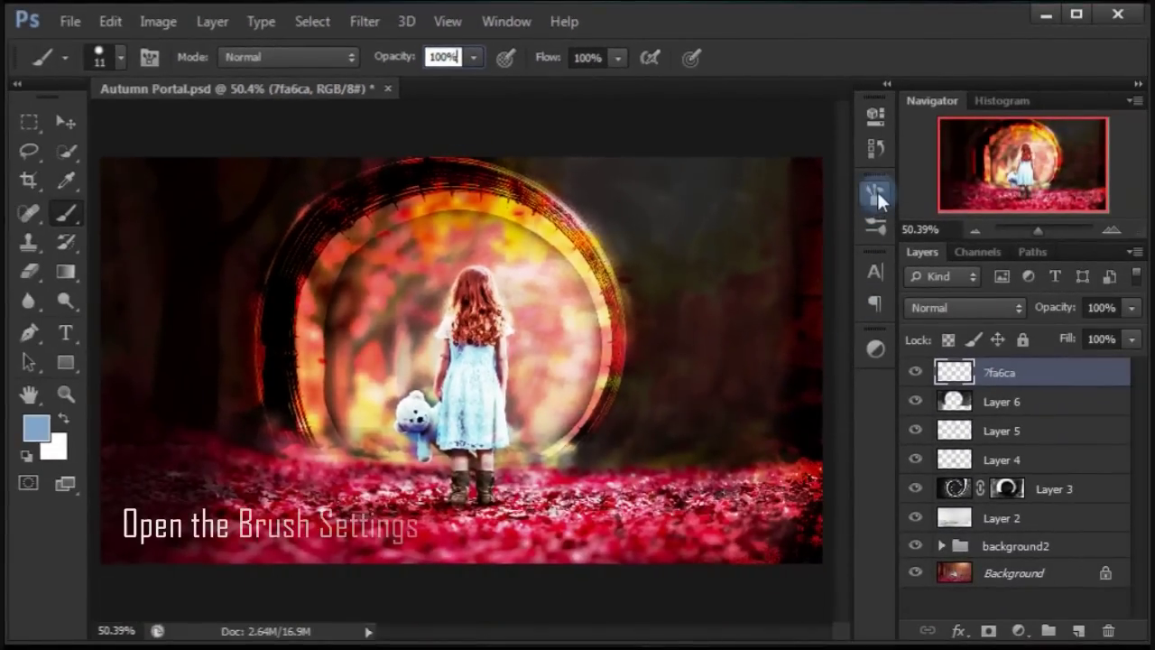
Step: Review the brush tip shape: 11 px size, angle, roundness, hardness and 157% spacing
left_click(877, 191)
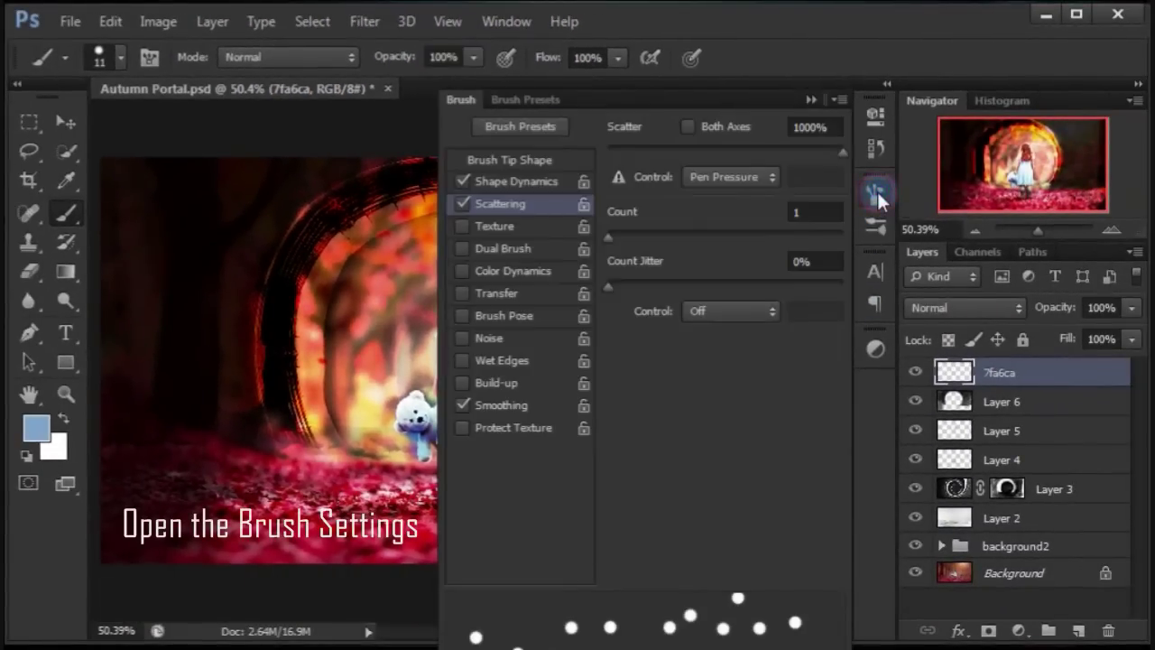
left_click(522, 160)
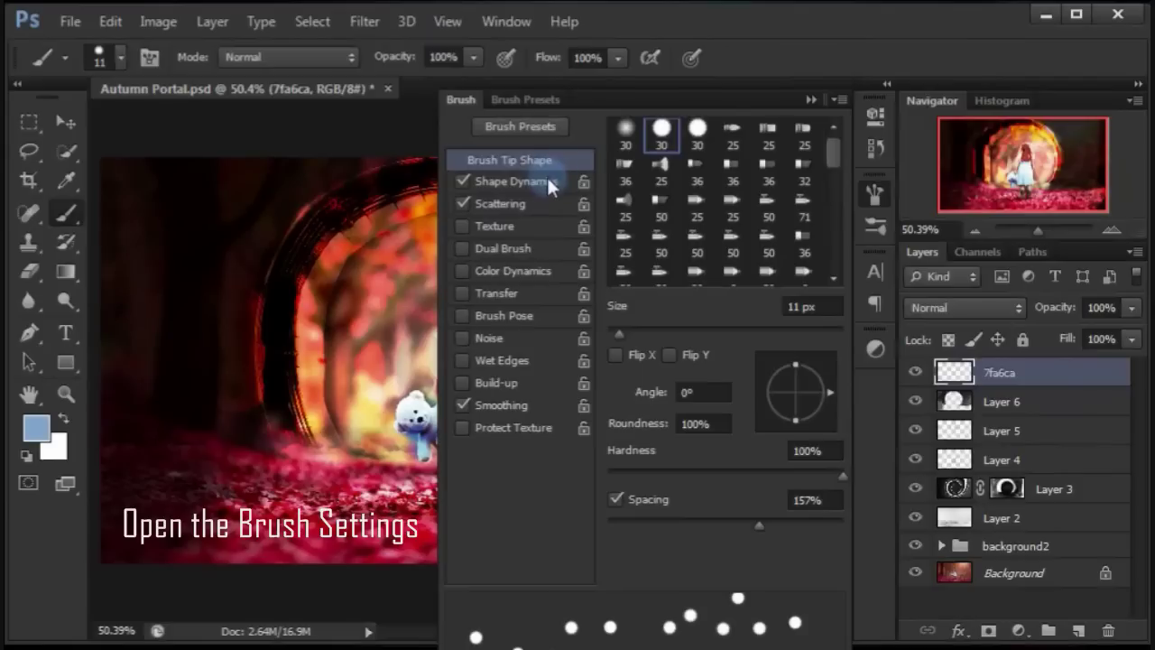
left_click(811, 100)
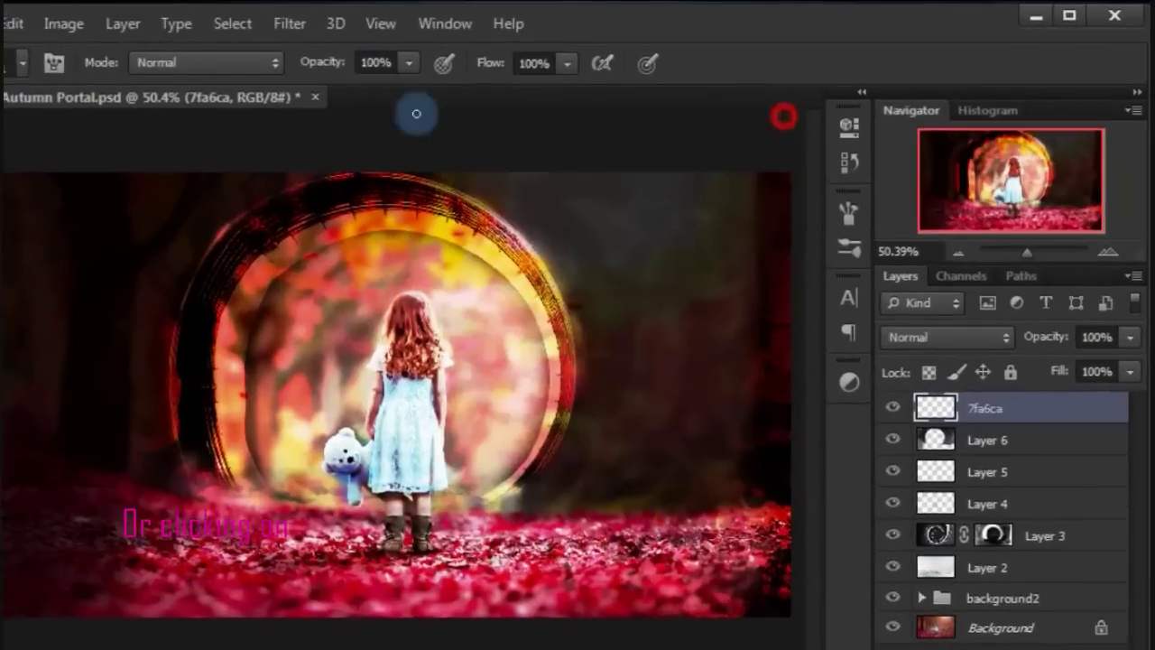
left_click(506, 21)
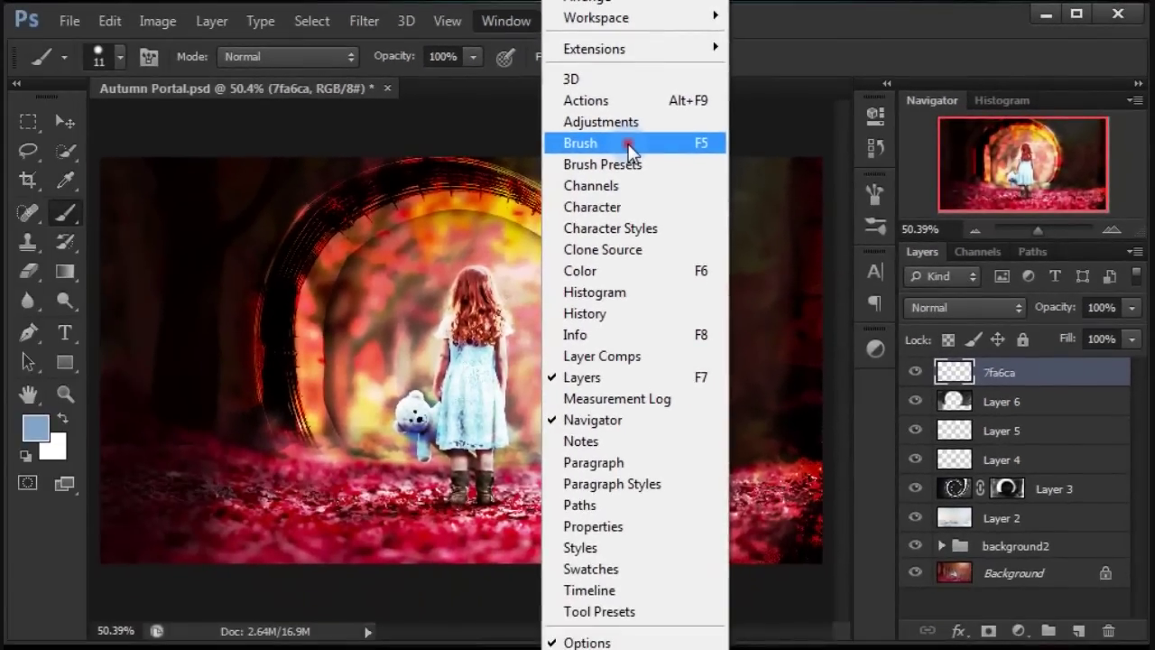
left_click(629, 147)
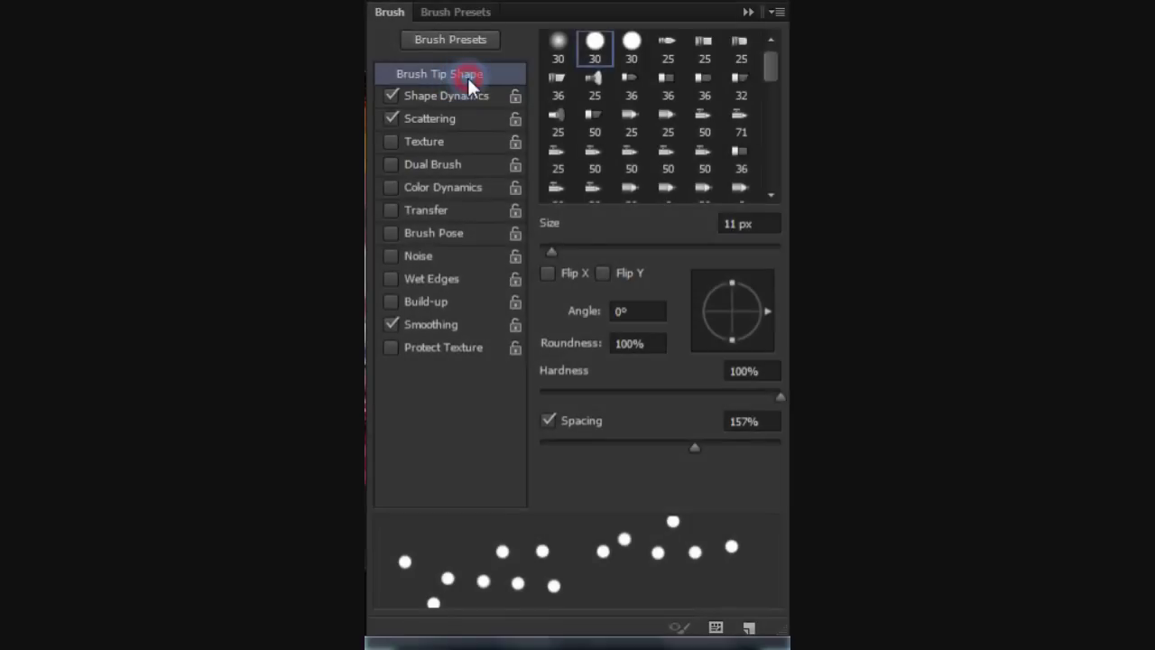
left_click(770, 227)
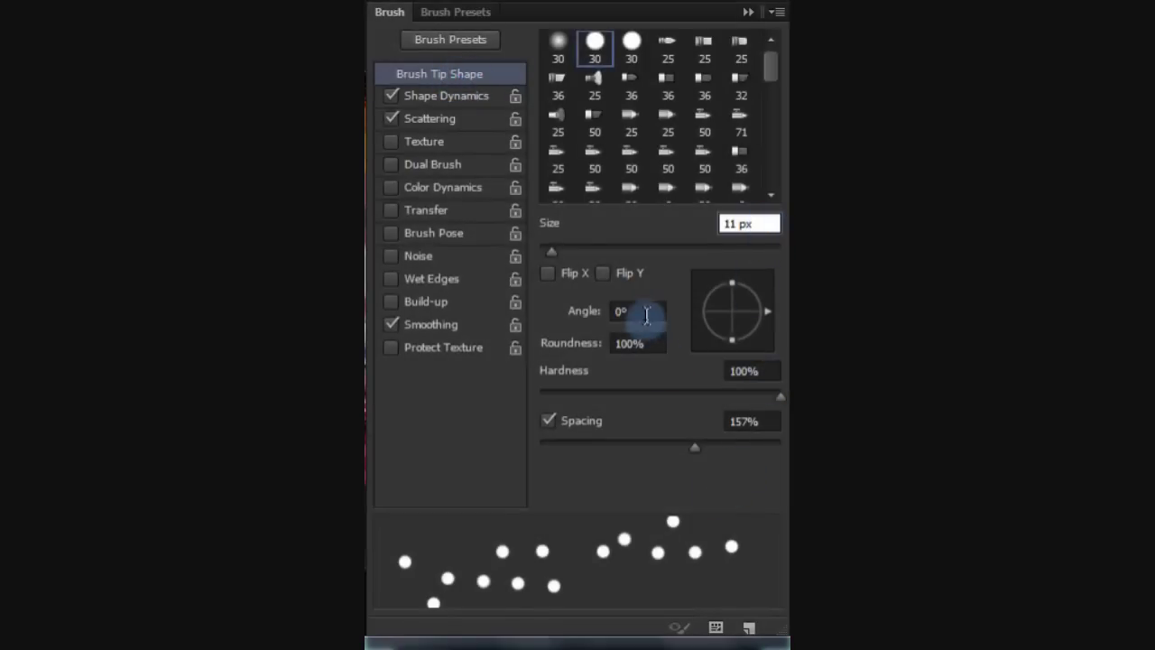
left_click(646, 312)
left_click(656, 346)
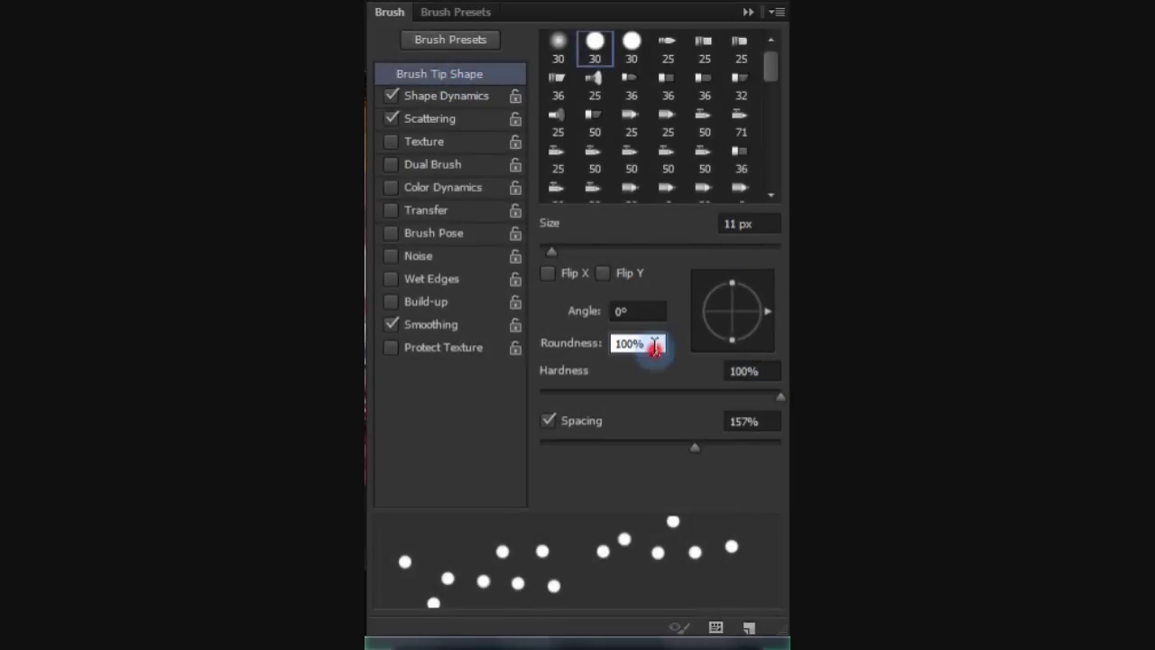
left_click(767, 373)
left_click(766, 422)
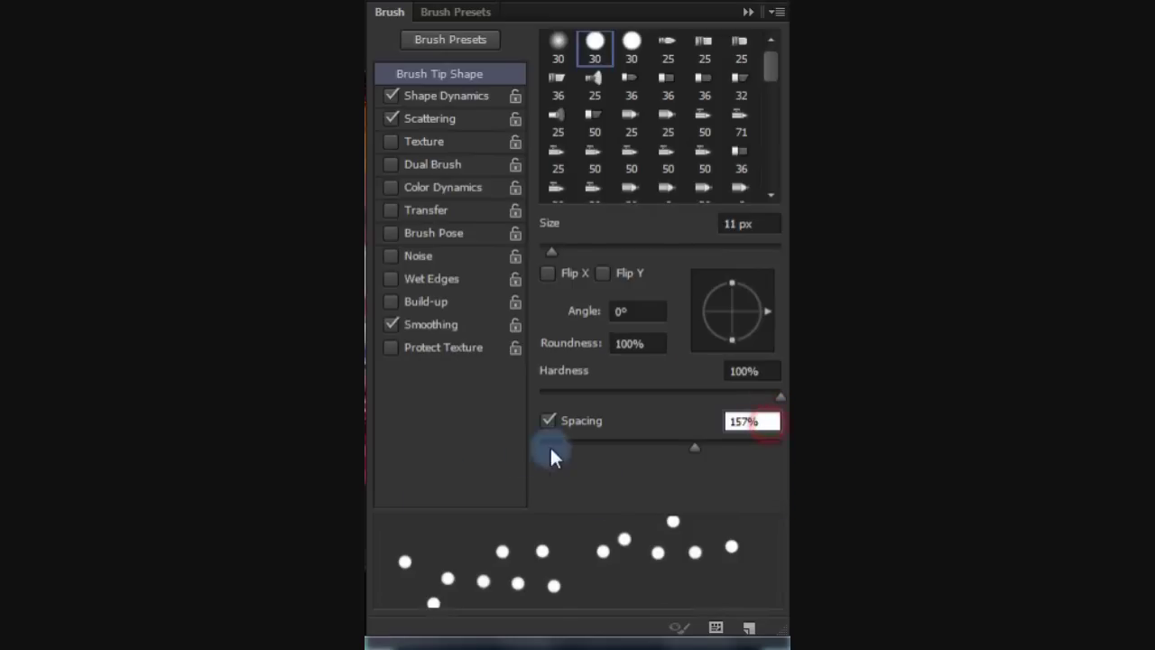
left_click(549, 420)
left_click(549, 419)
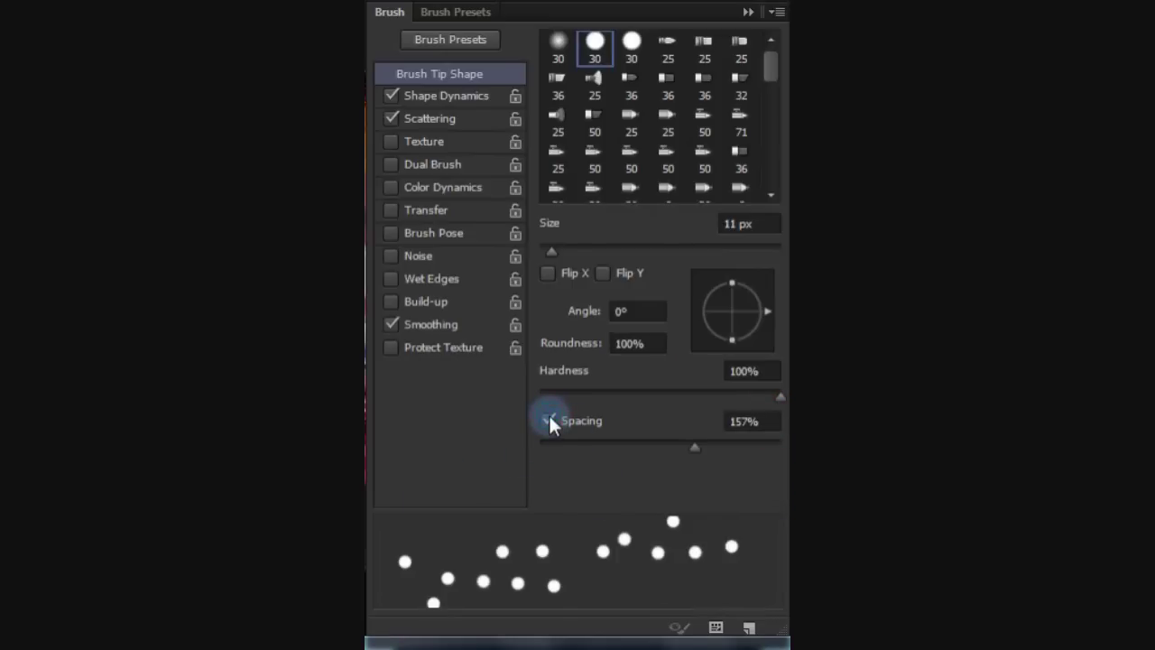
Step: Enable Shape Dynamics and review its jitter values, keeping Pen Pressure size control
left_click(464, 96)
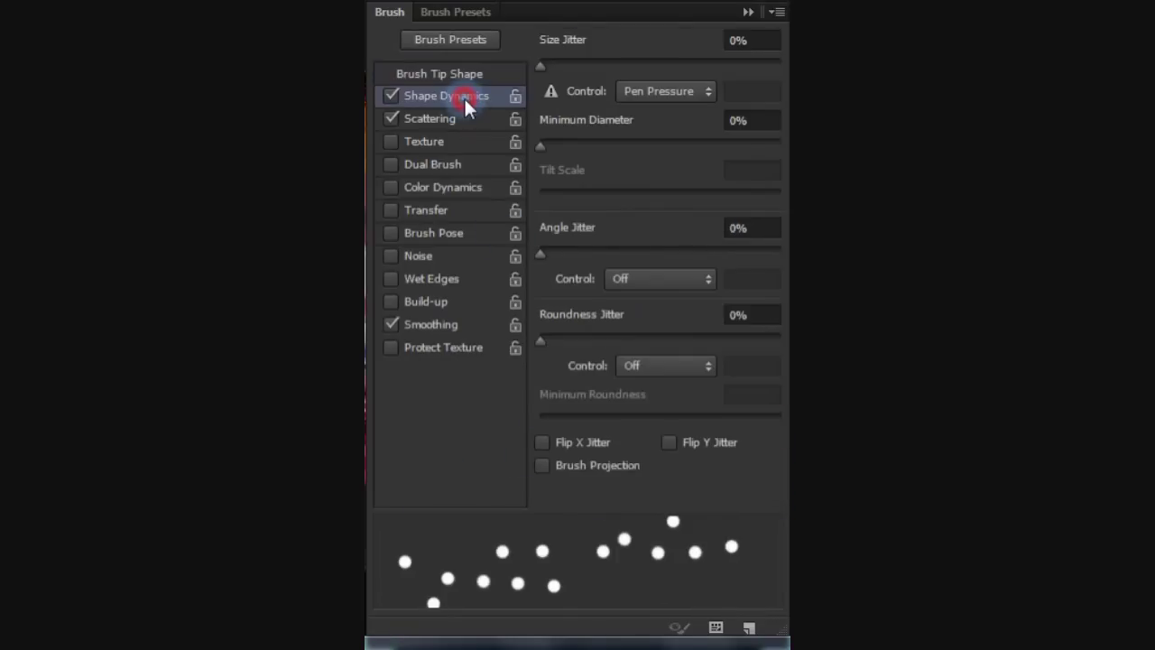
left_click(765, 39)
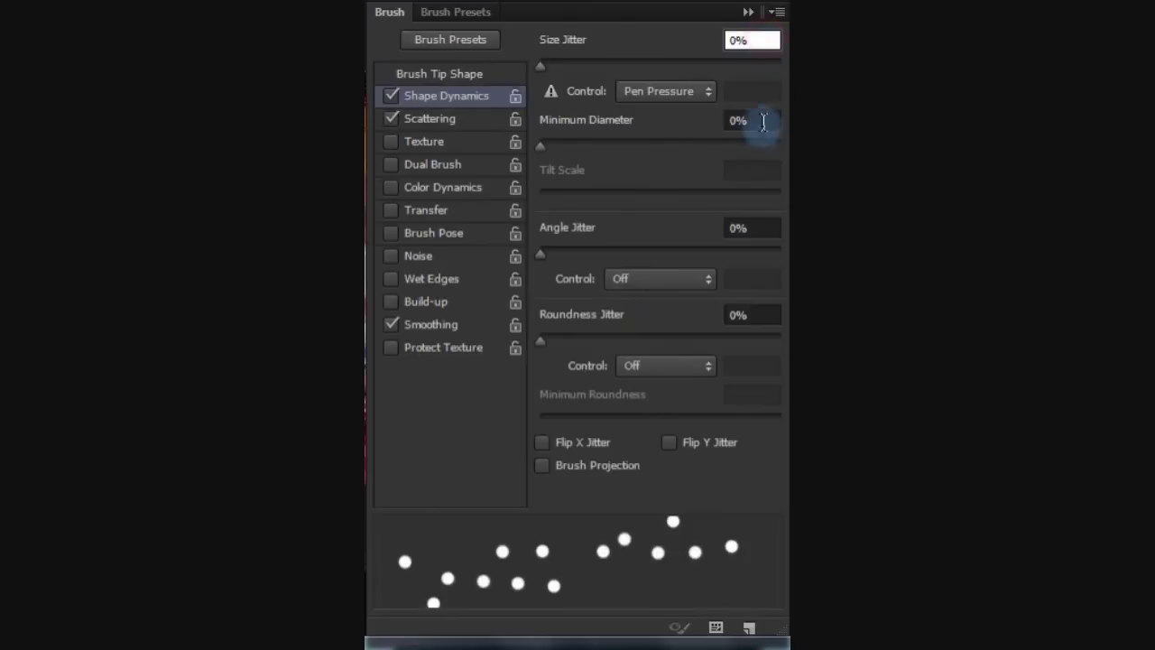
left_click(763, 119)
left_click(681, 91)
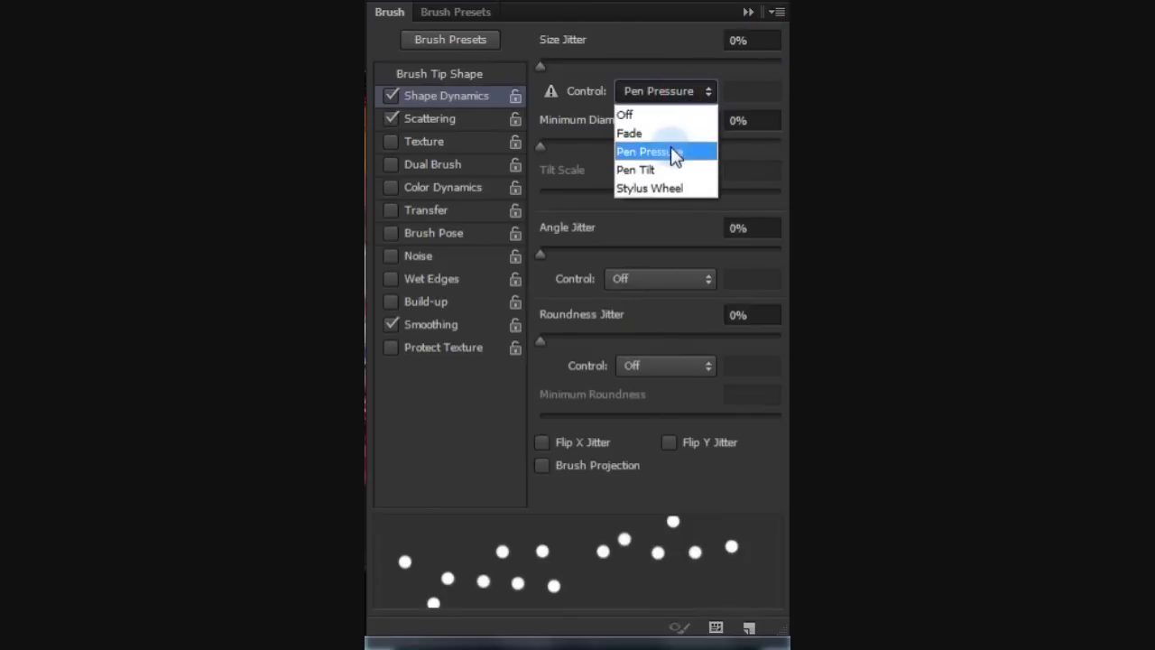
left_click(670, 146)
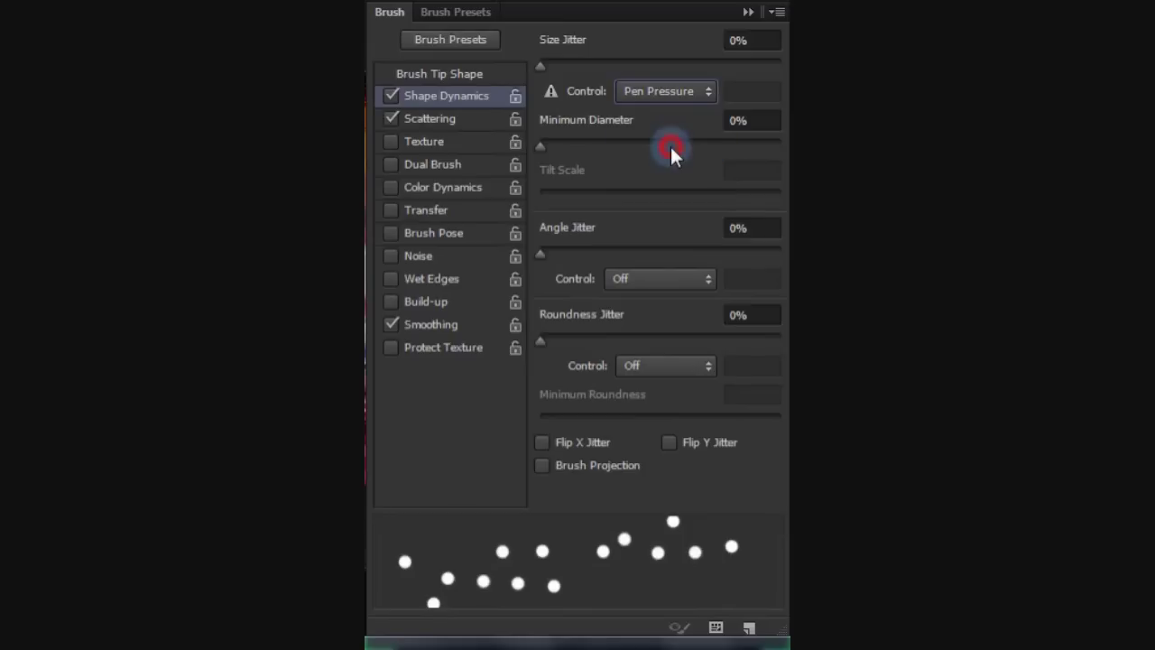
left_click(765, 230)
left_click(768, 315)
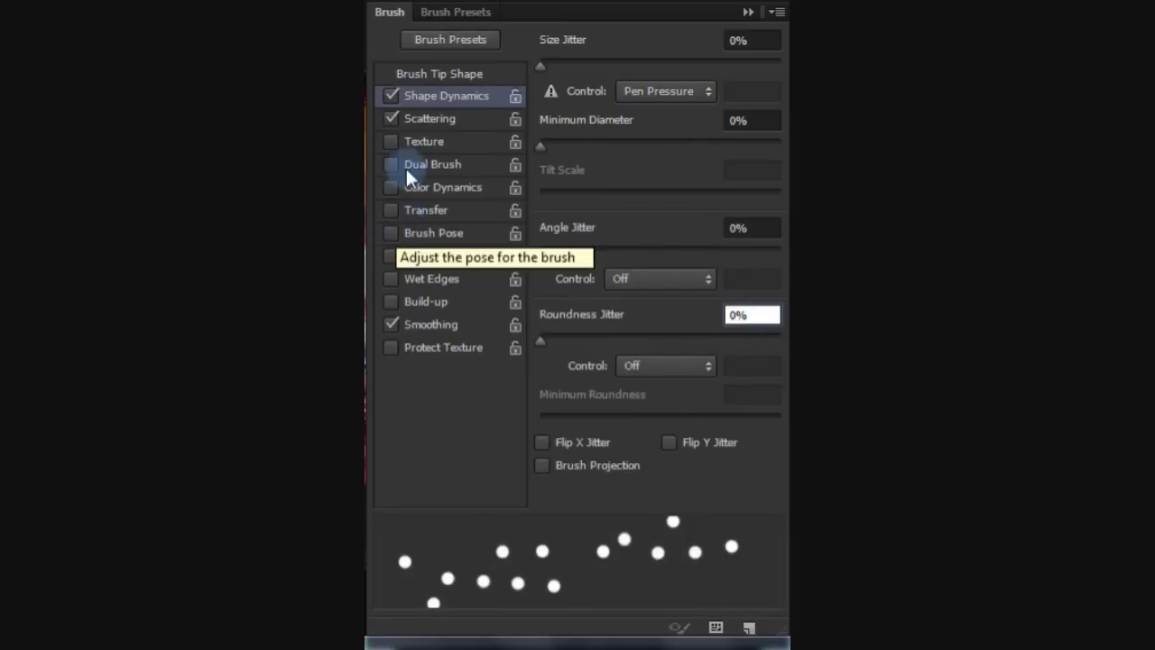
Step: Enable Scattering at 1000% with count 1 and count jitter control off
left_click(443, 121)
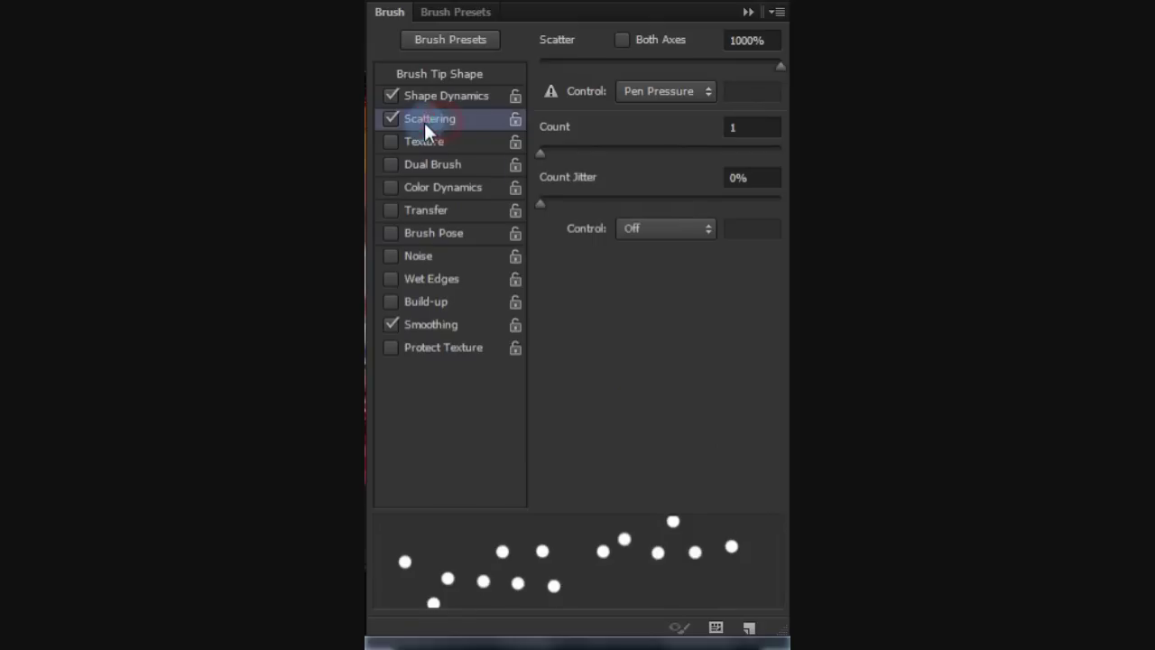
left_click(776, 39)
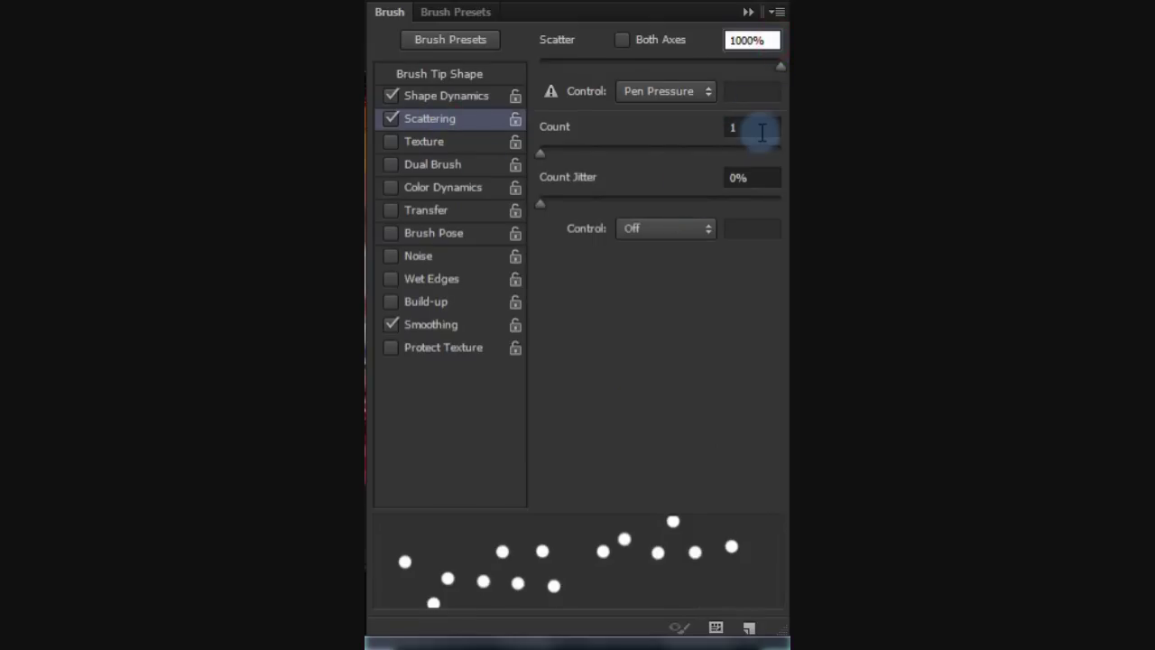
left_click(762, 132)
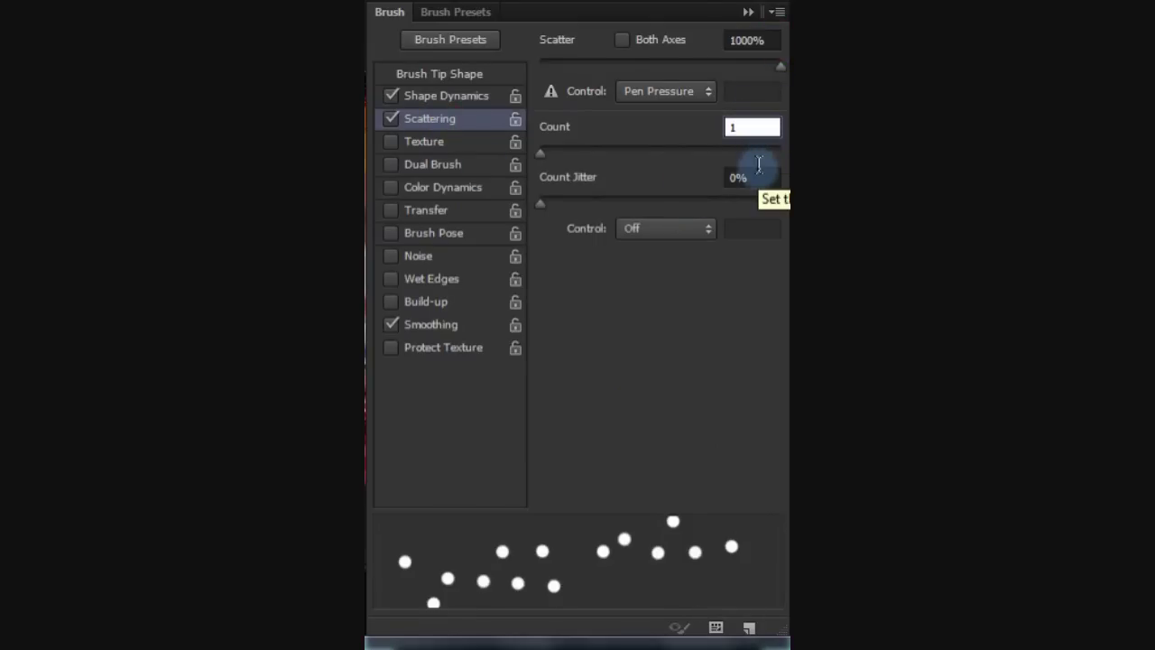
left_click(759, 176)
left_click(680, 227)
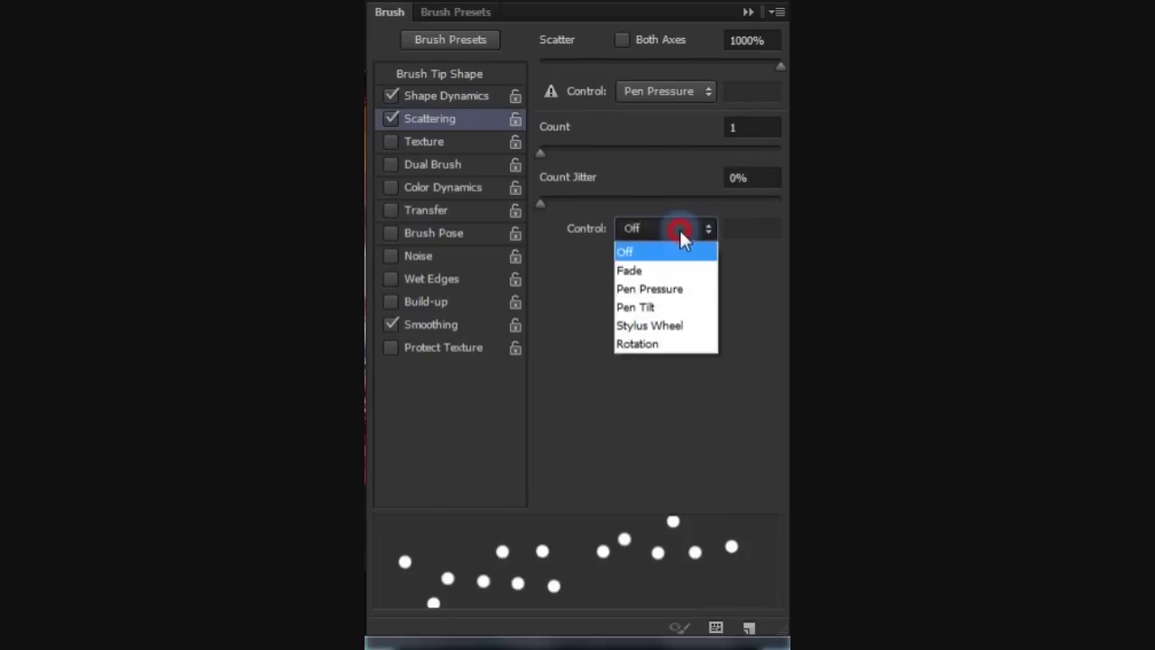
left_click(679, 228)
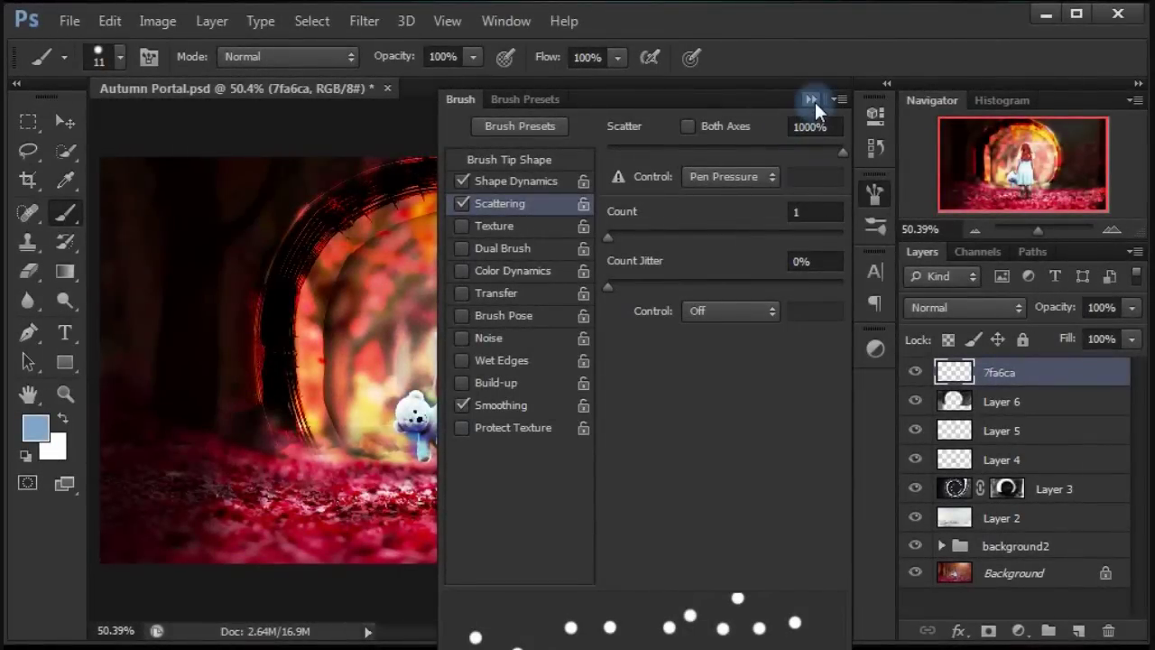
Step: Paint light-blue sparkle trails inside the portal, down the left side and beside it
left_click(812, 101)
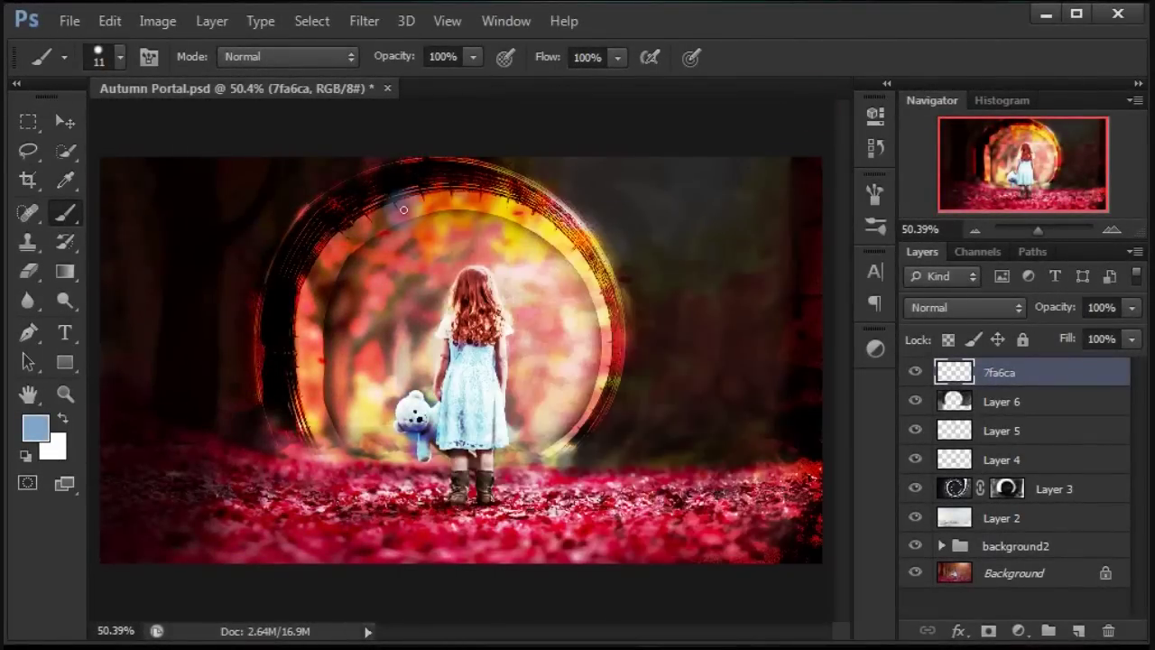
left_click_drag(403, 190, 433, 290)
mouse_move(168, 172)
left_mouse_down()
mouse_move(175, 327)
mouse_move(237, 472)
left_mouse_up()
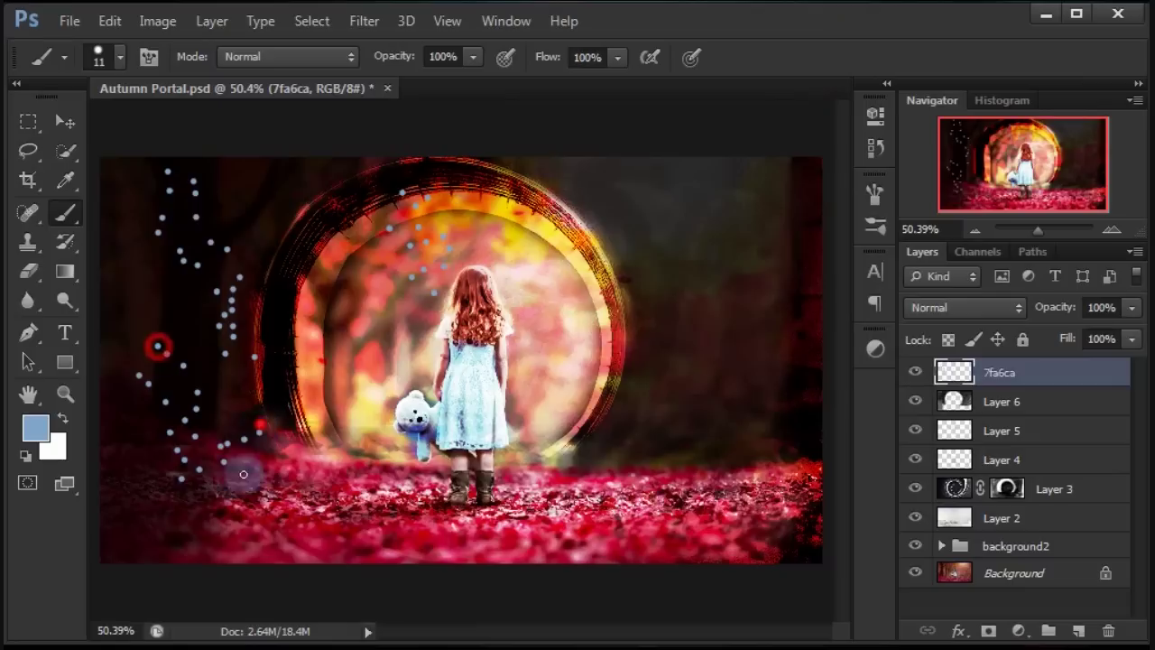
mouse_move(698, 190)
left_mouse_down()
mouse_move(673, 282)
mouse_move(696, 186)
mouse_move(675, 467)
mouse_move(736, 531)
mouse_move(398, 507)
left_mouse_up()
left_click(309, 257)
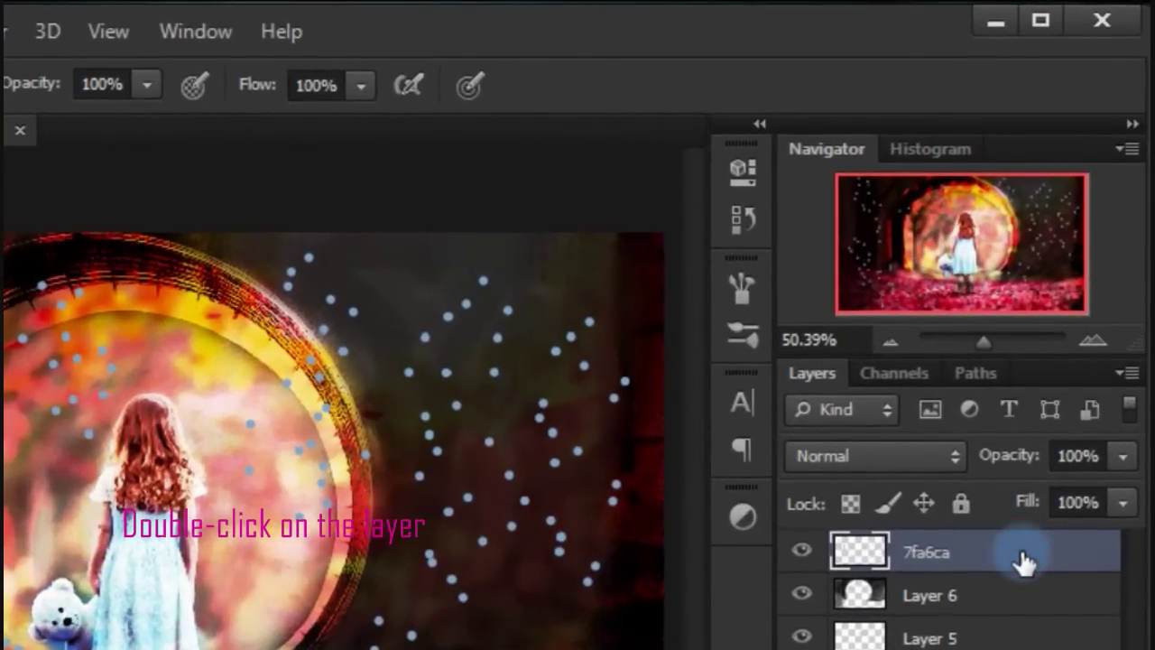
Step: Give the 7fa6ca layer a 25 px Screen Outer Glow at 75% opacity
double_click(1022, 558)
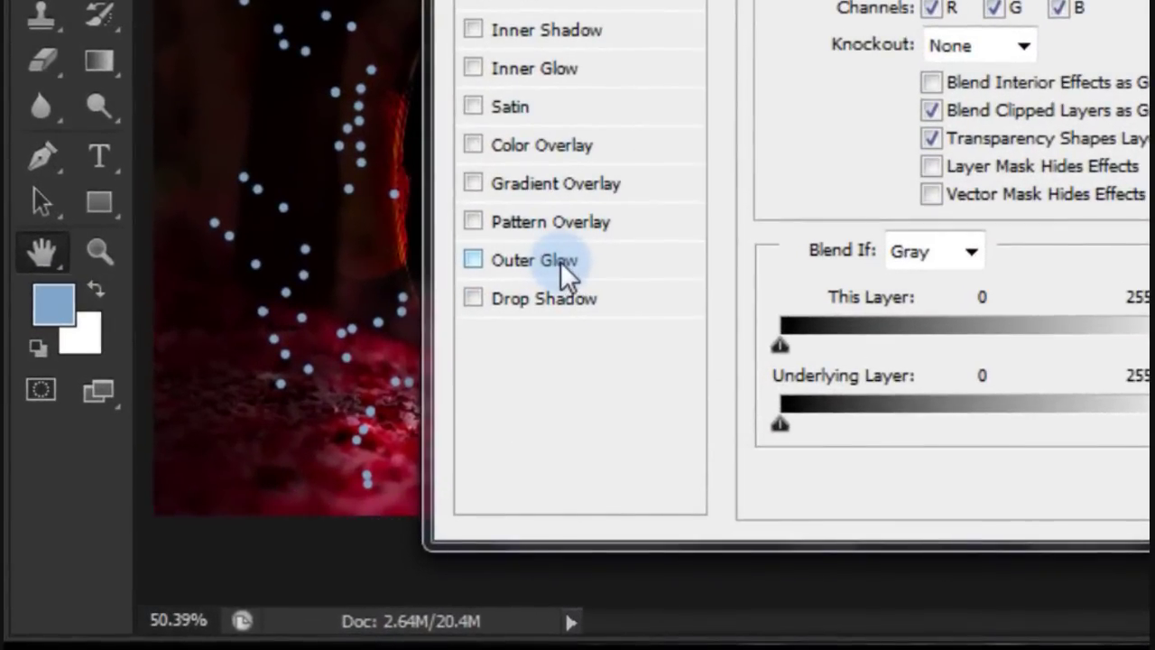
left_click(560, 261)
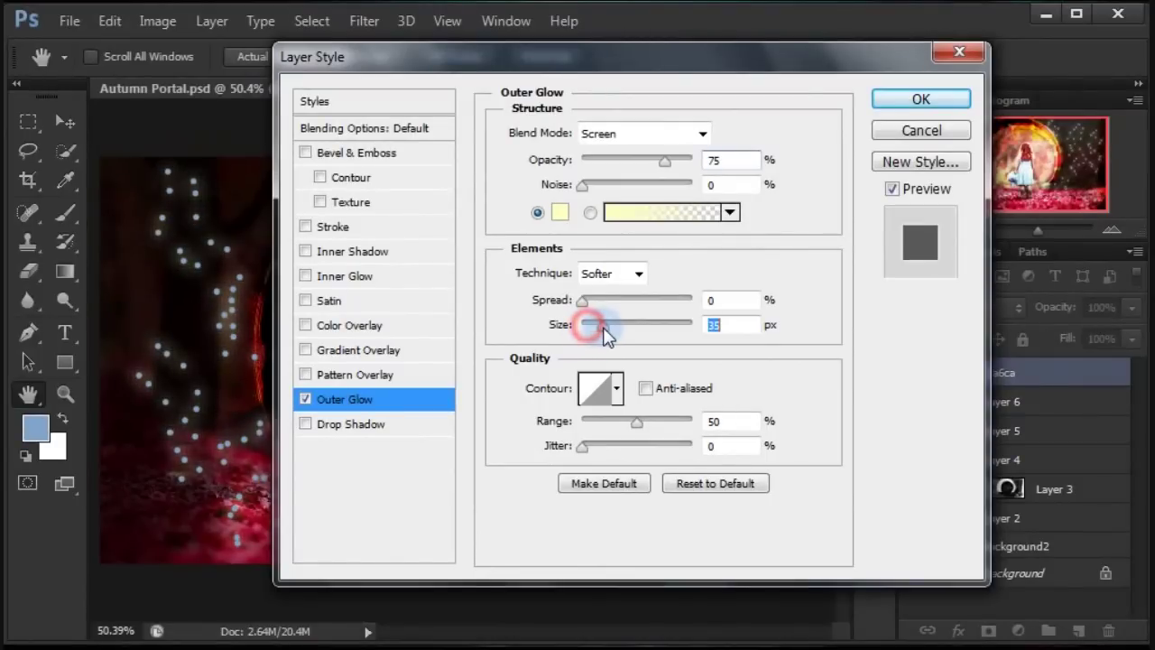
left_click_drag(588, 325, 603, 325)
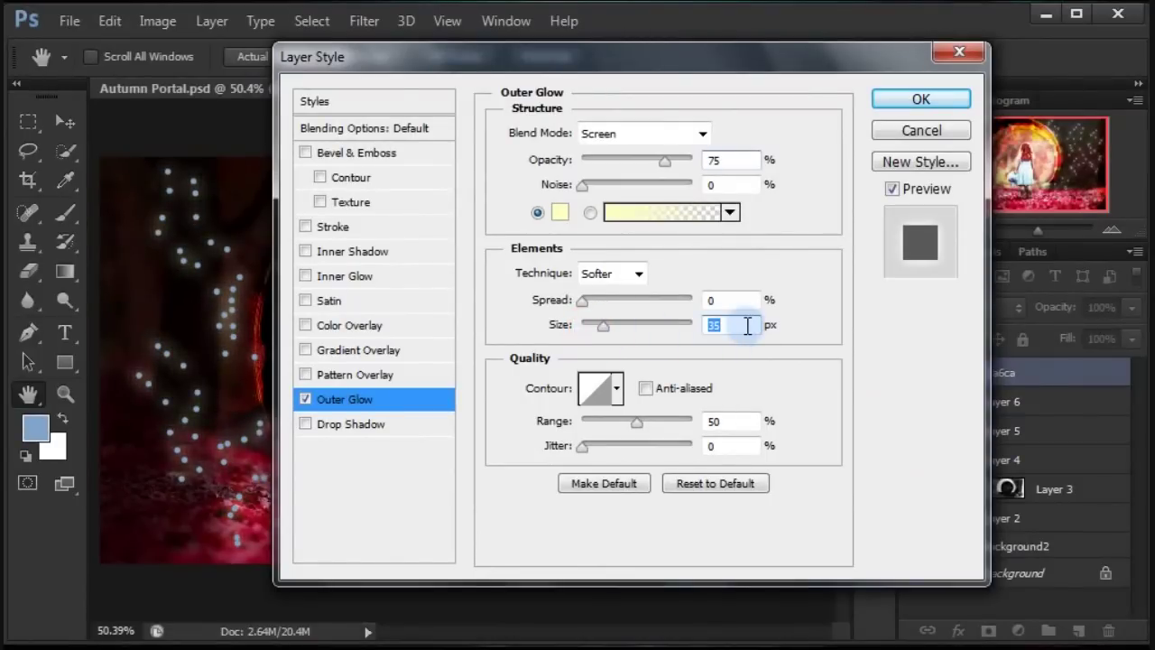
double_click(713, 325)
type("15")
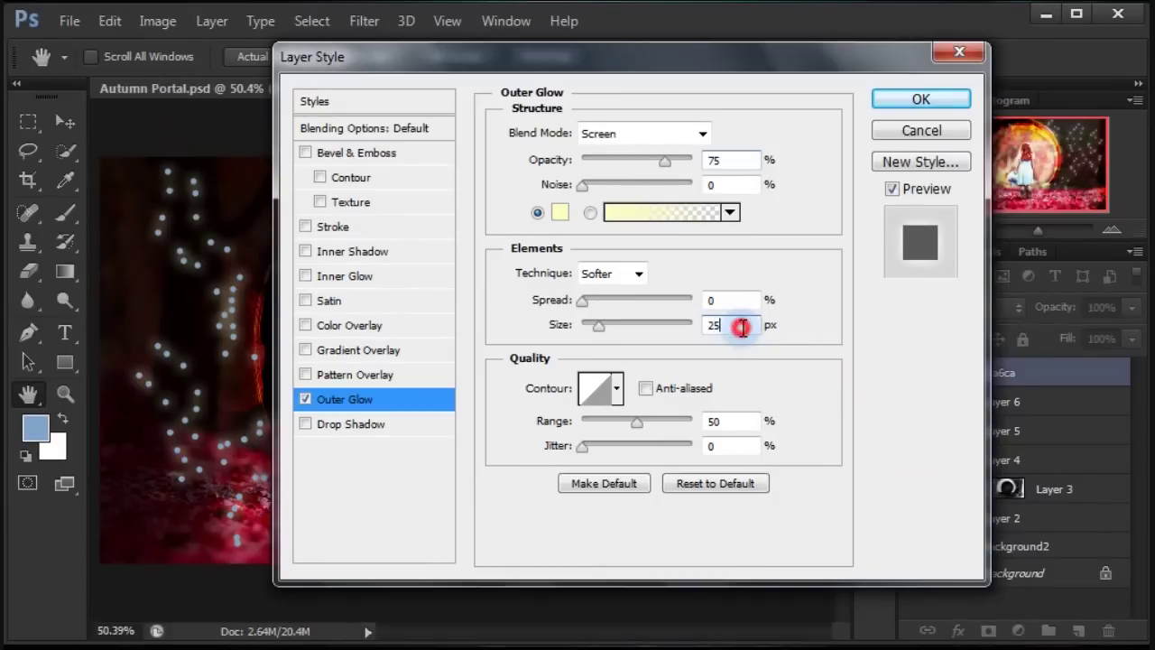
left_click(920, 102)
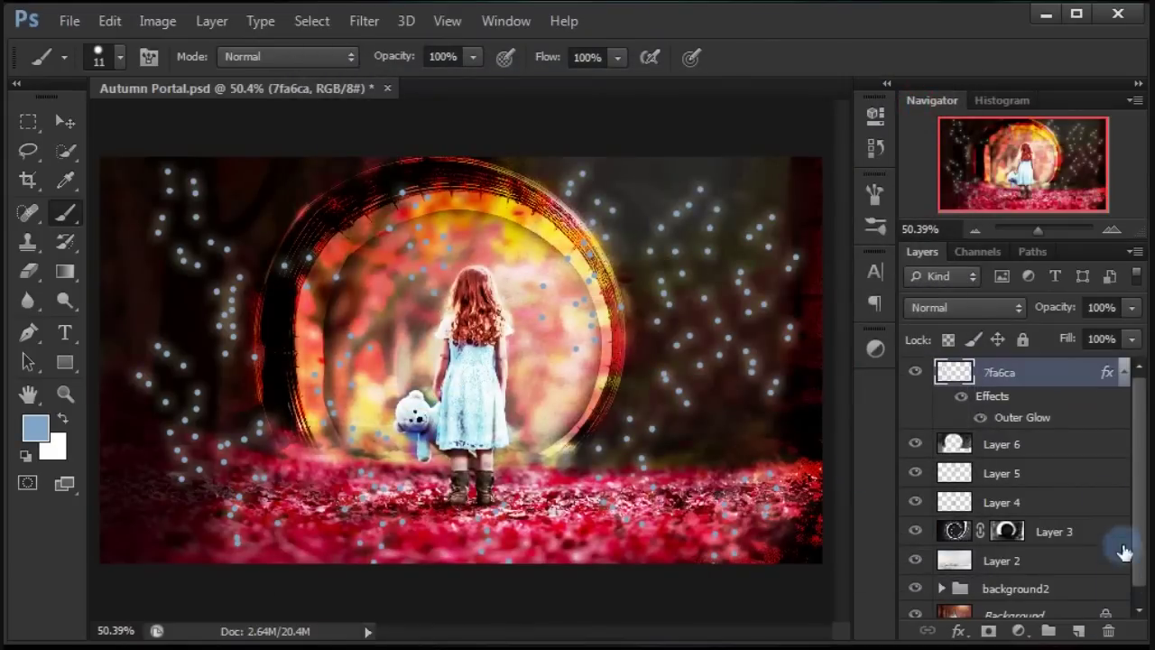
left_click(1125, 374)
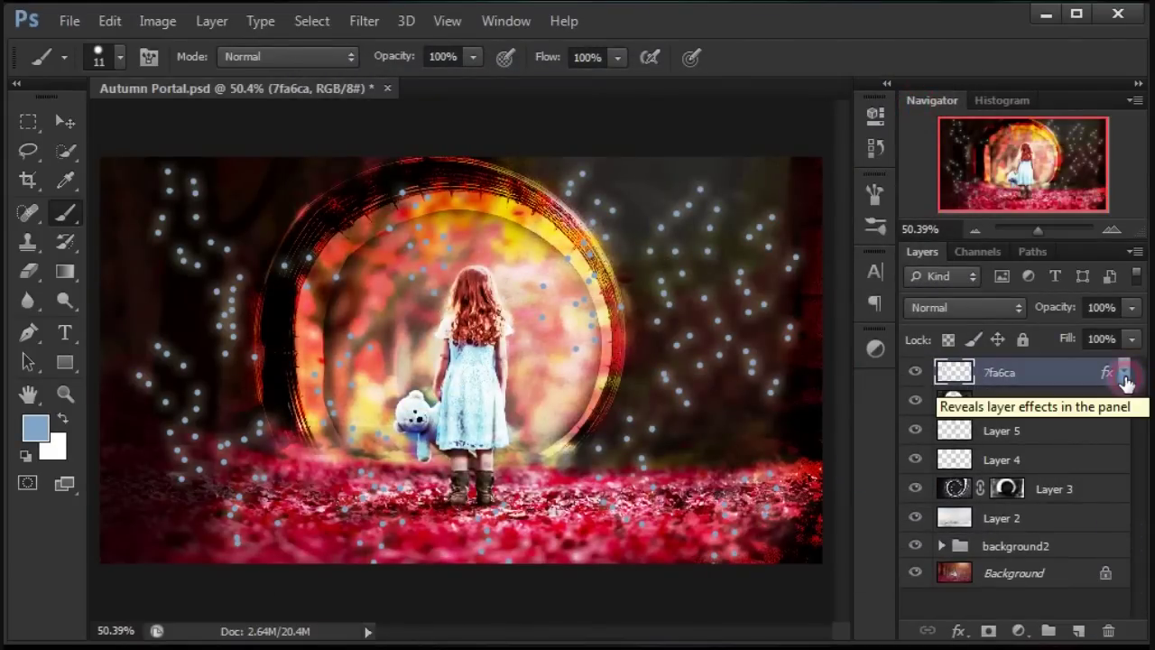
key("v")
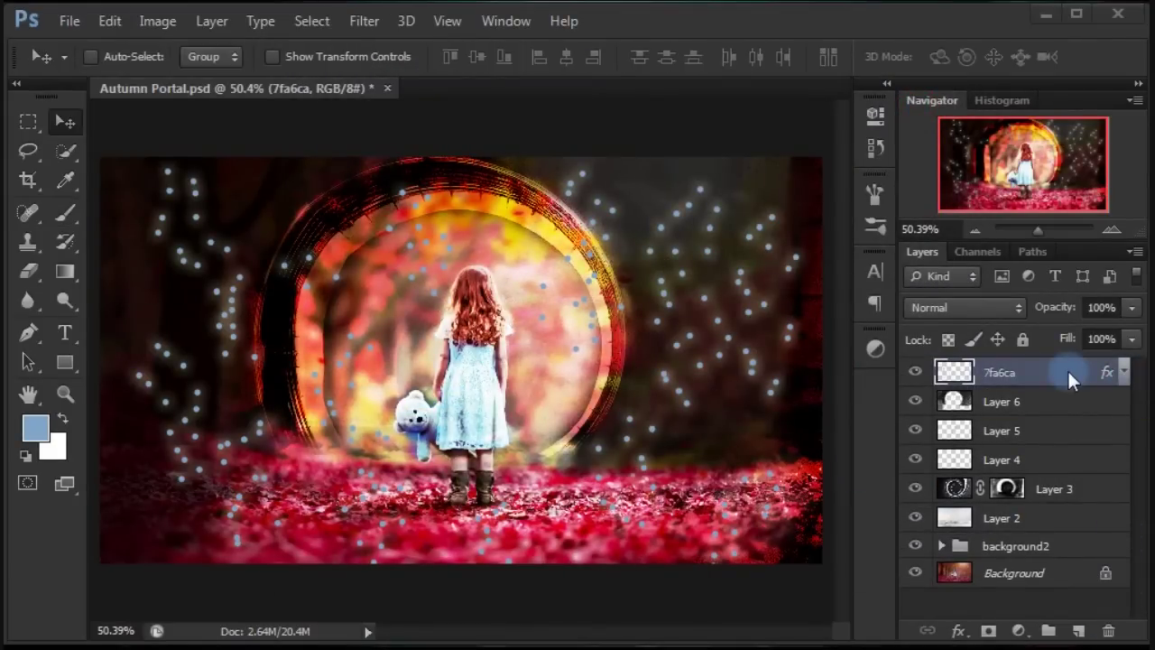
Step: Add a Gradient Map adjustment layer using the Photographic Toning Blue 2 gradient
left_click(1018, 630)
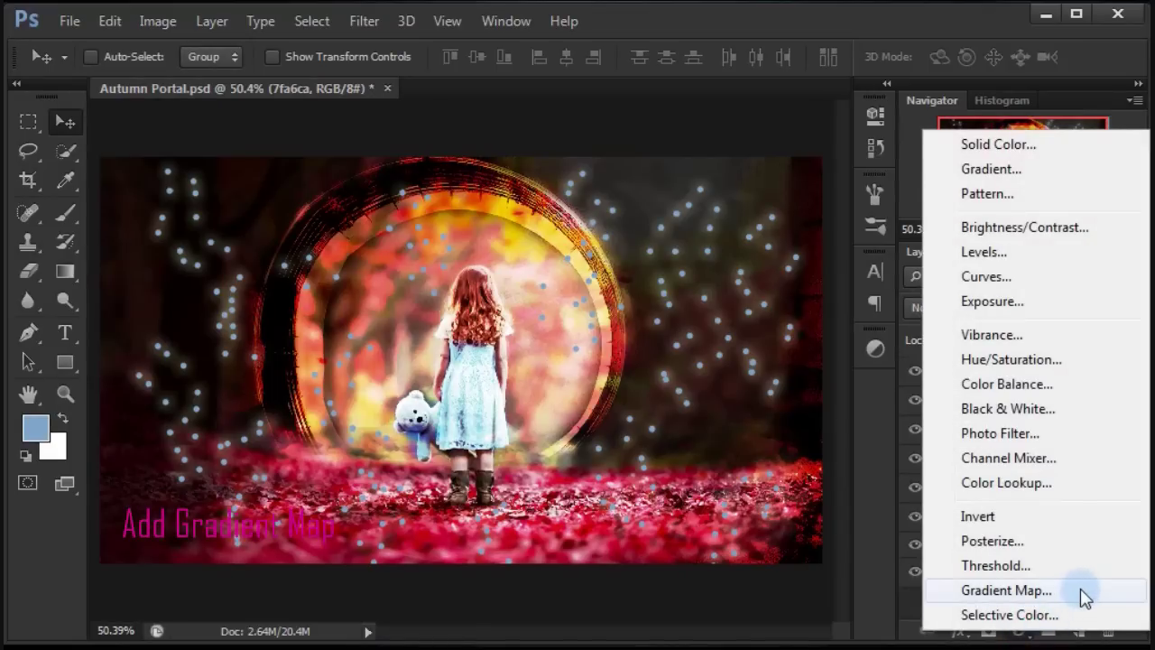
left_click(1081, 591)
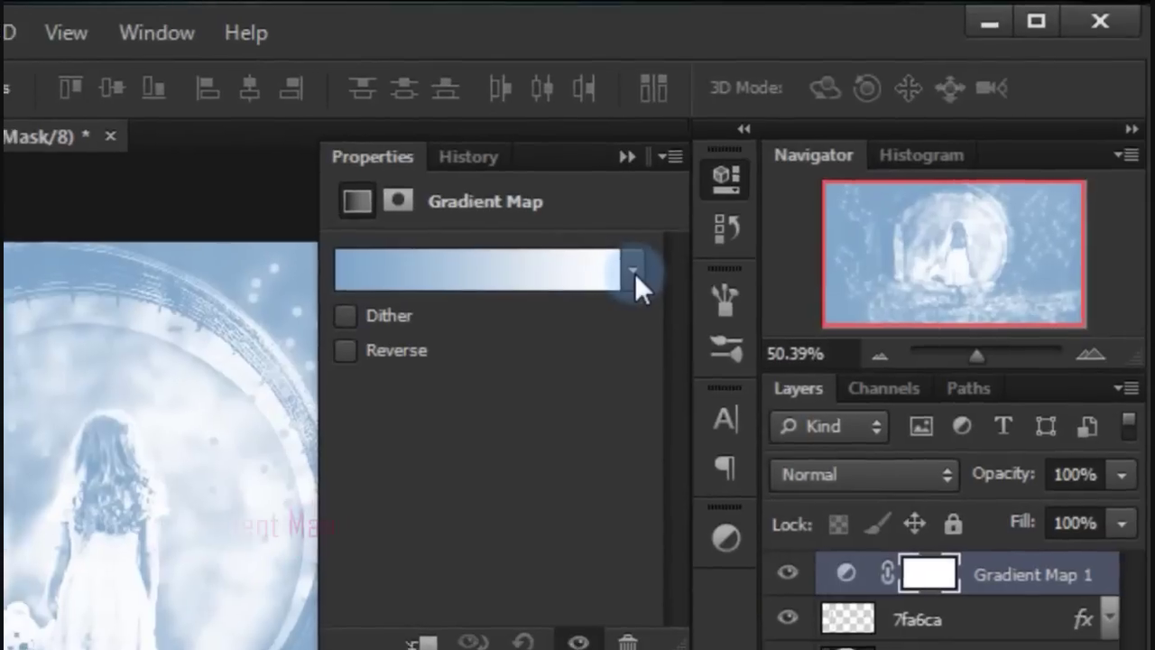
left_click(628, 274)
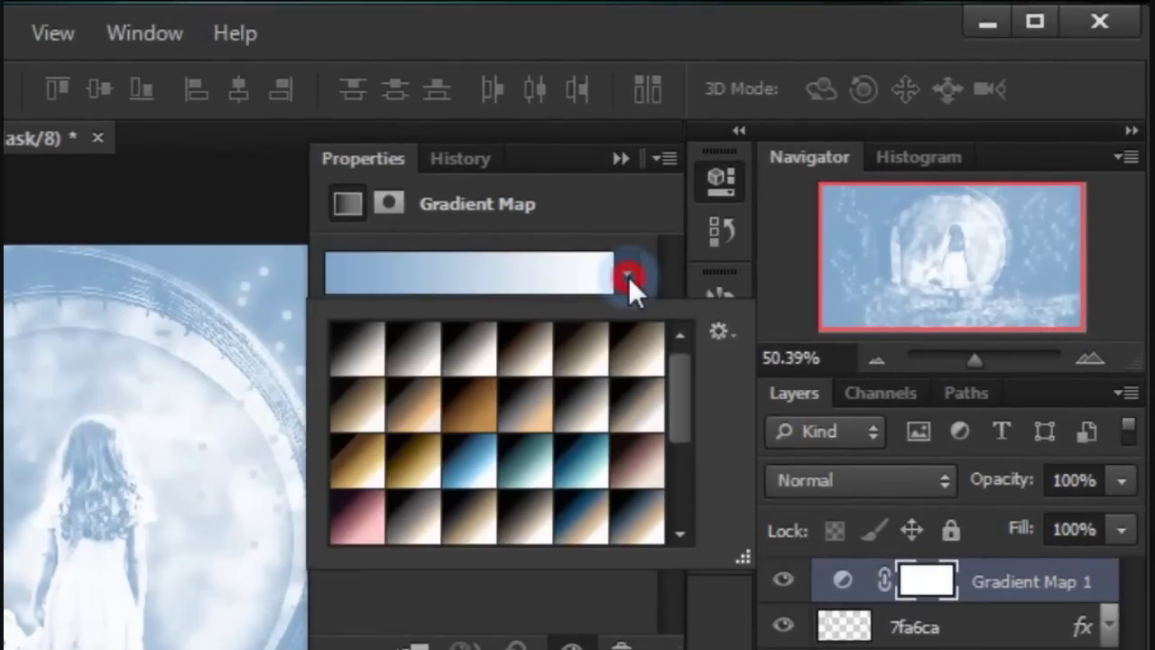
left_click(732, 329)
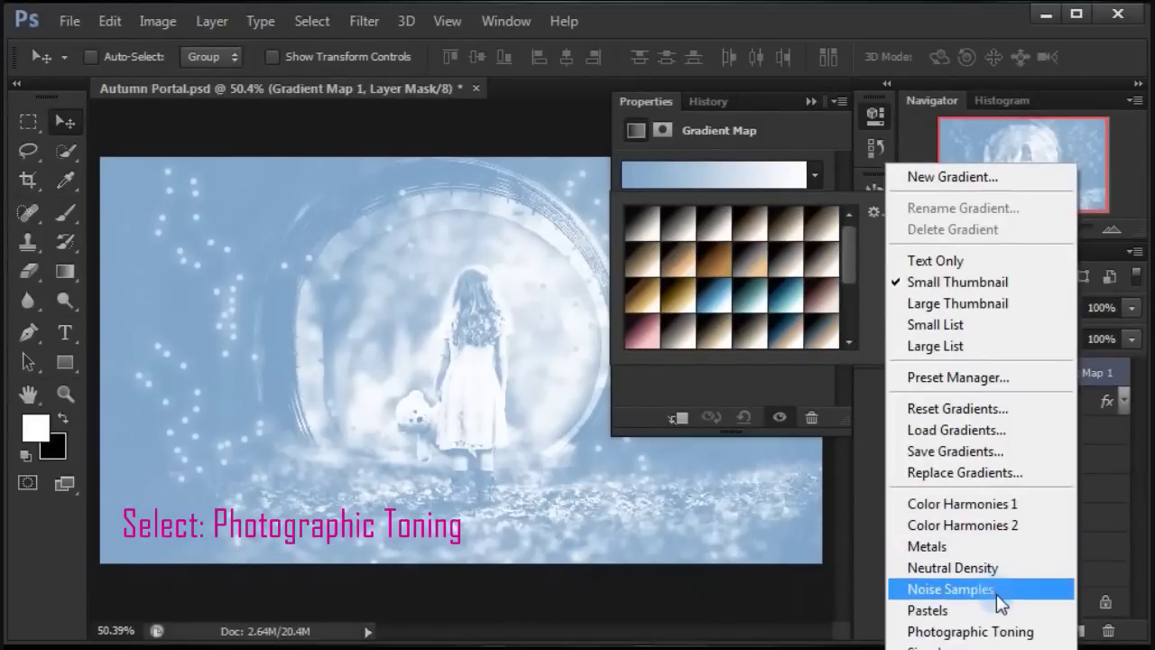
left_click(1001, 632)
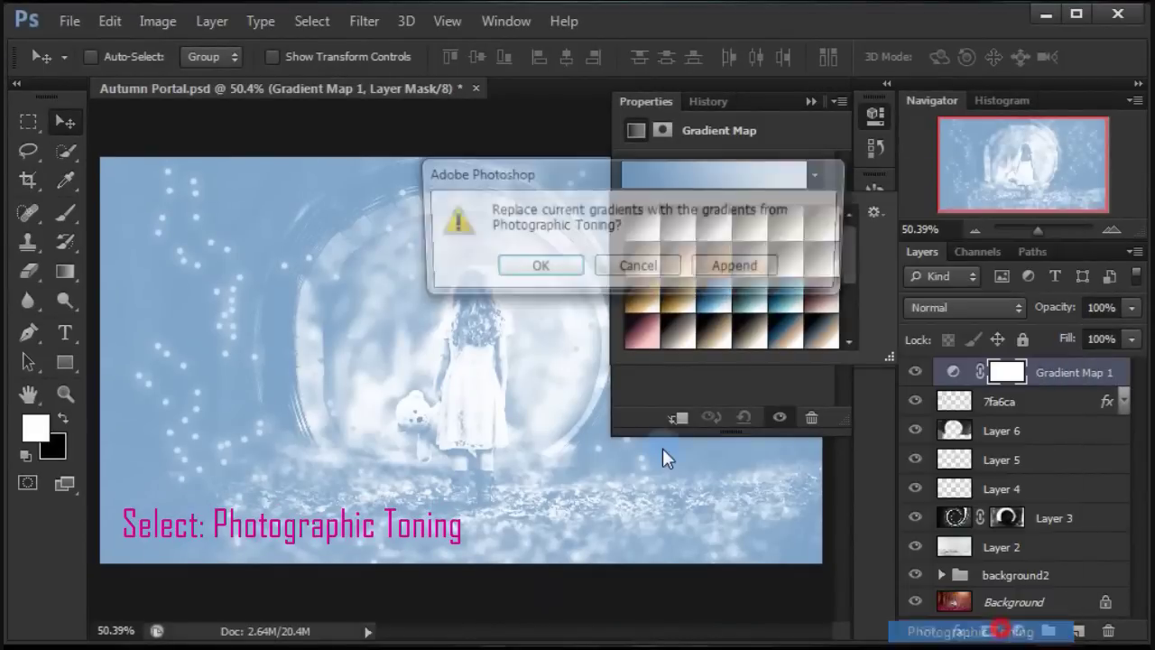
left_click(555, 264)
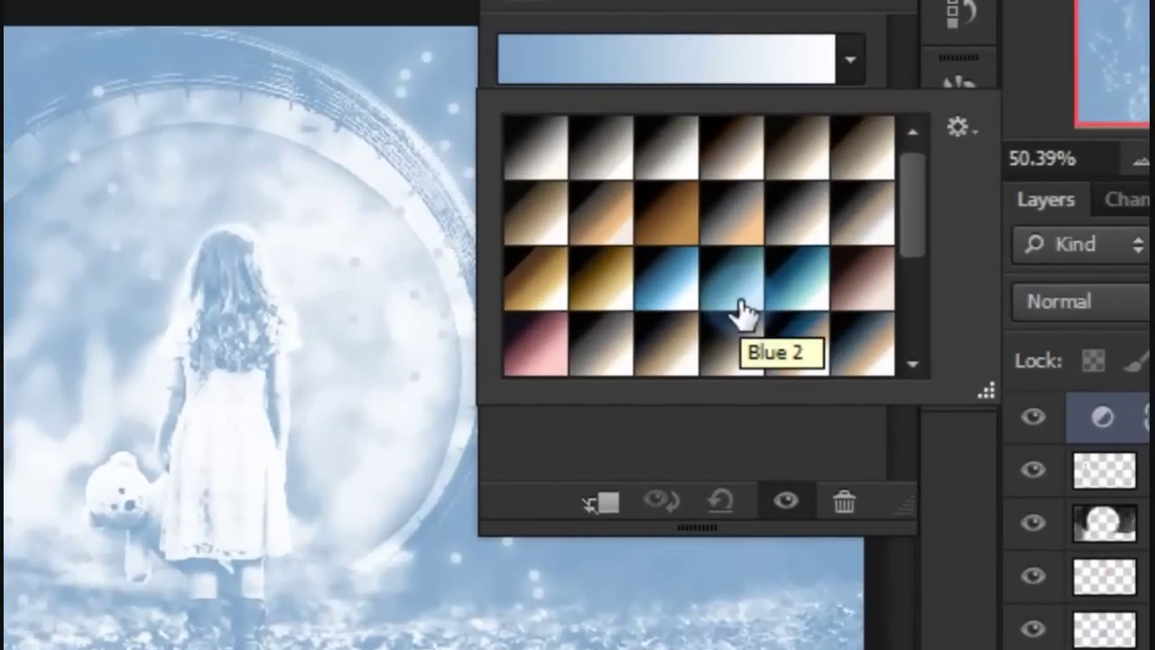
left_click(741, 307)
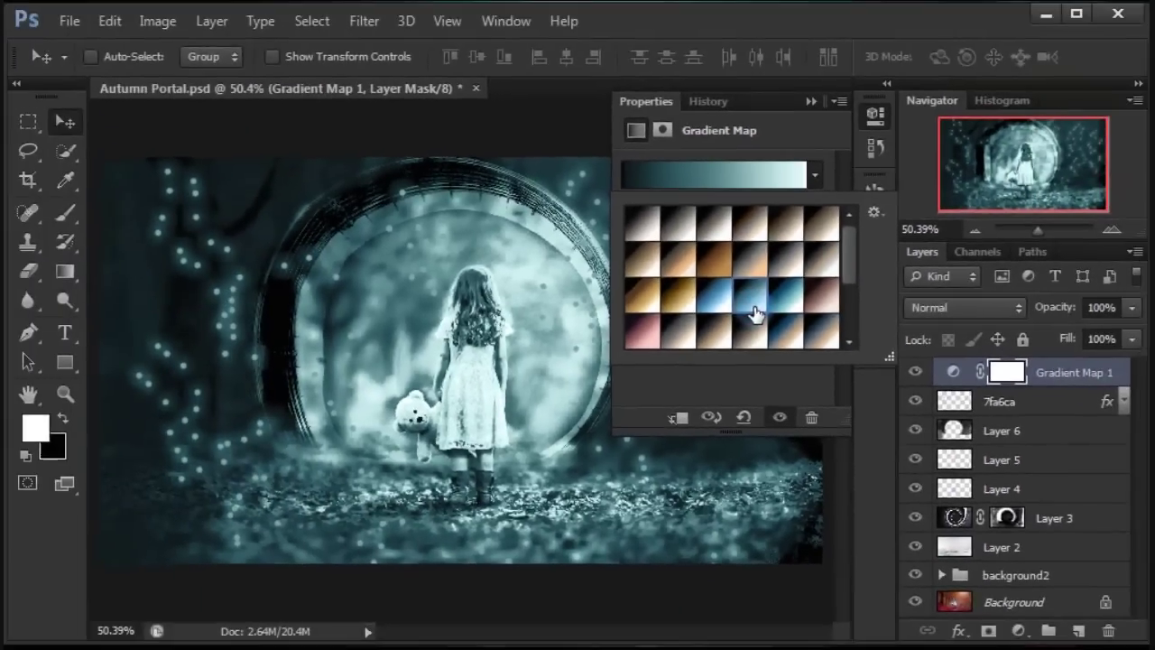
Step: Set Gradient Map 1 to Soft Light and toggle its visibility to compare
left_click(811, 101)
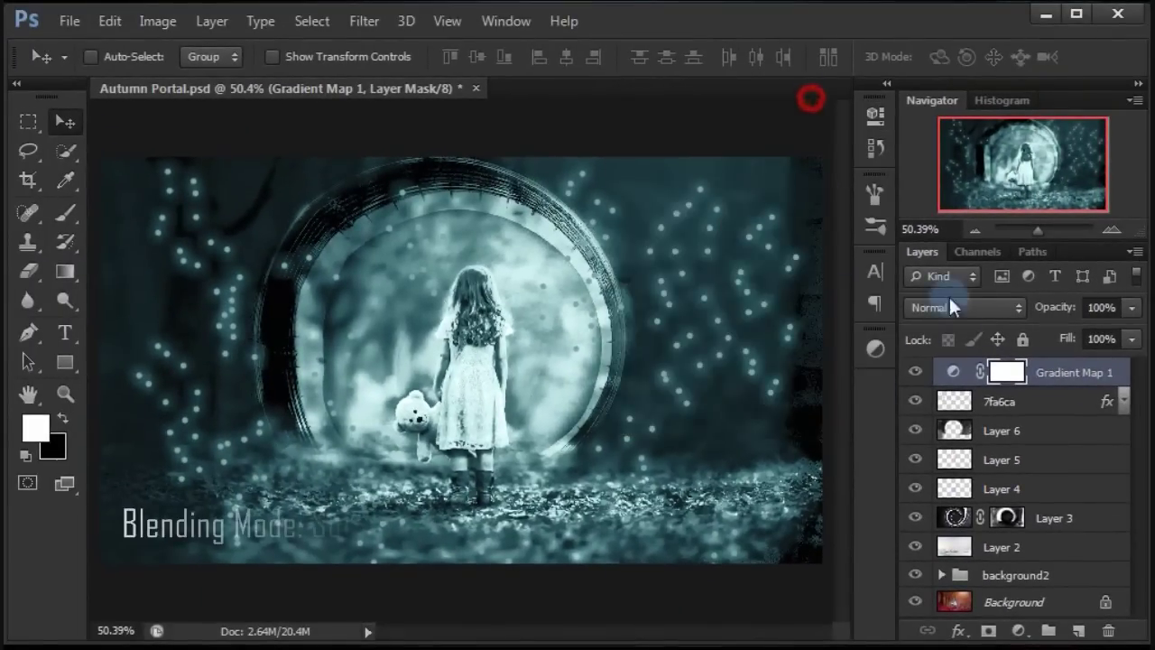
left_click(953, 310)
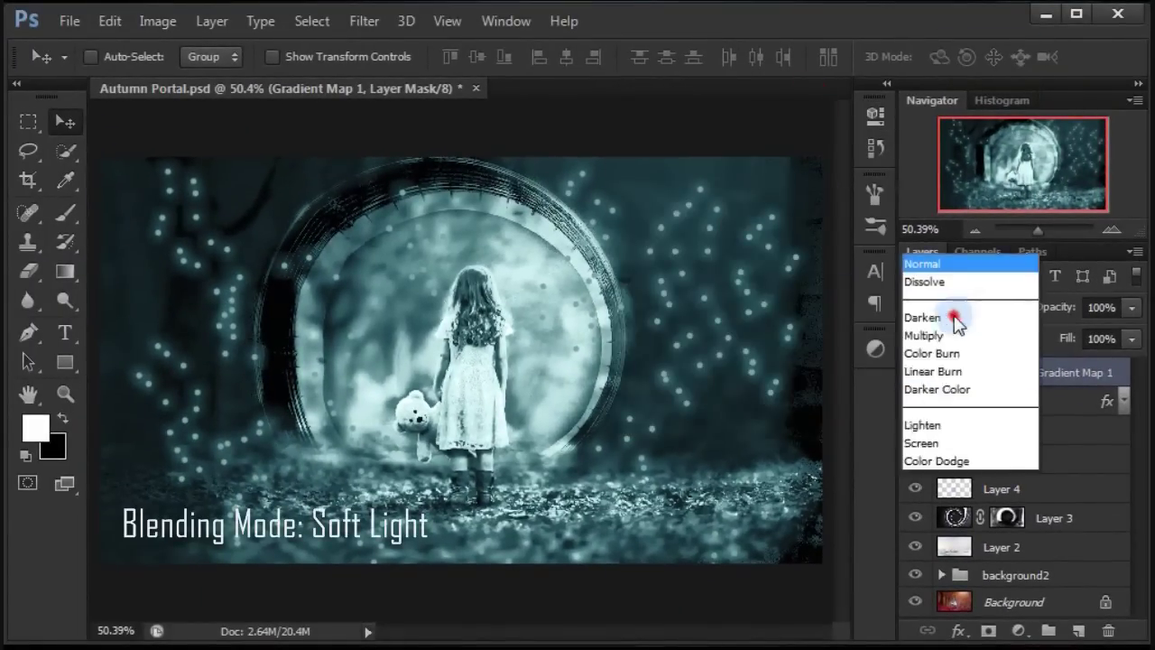
scroll(953, 316, "down", 5)
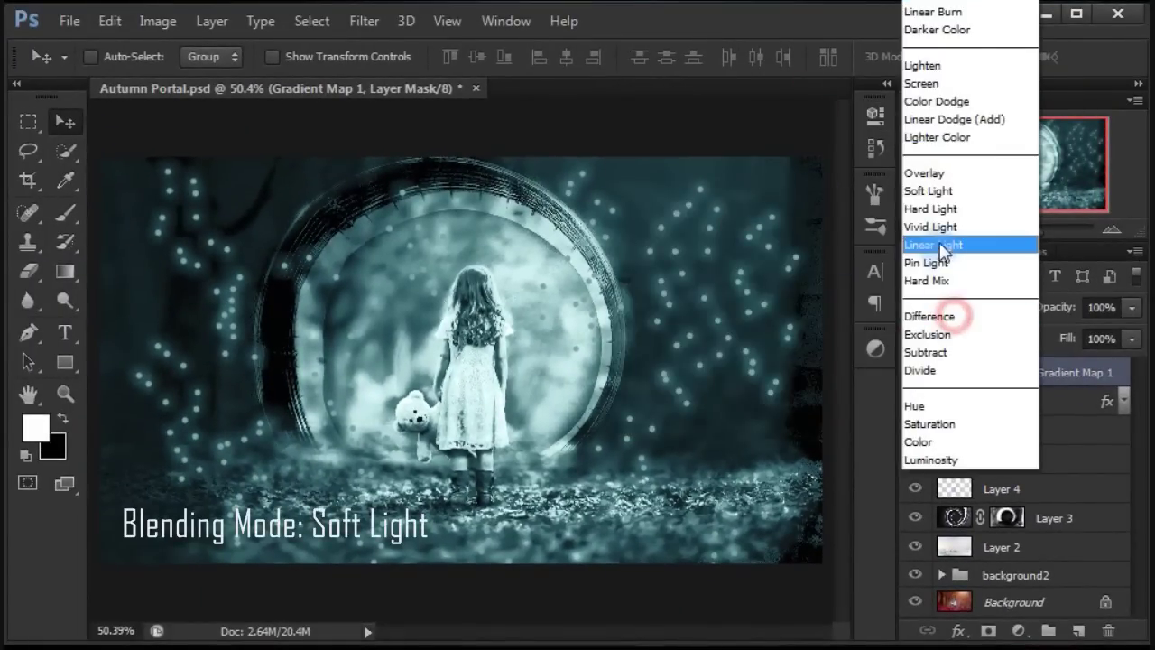
left_click(939, 192)
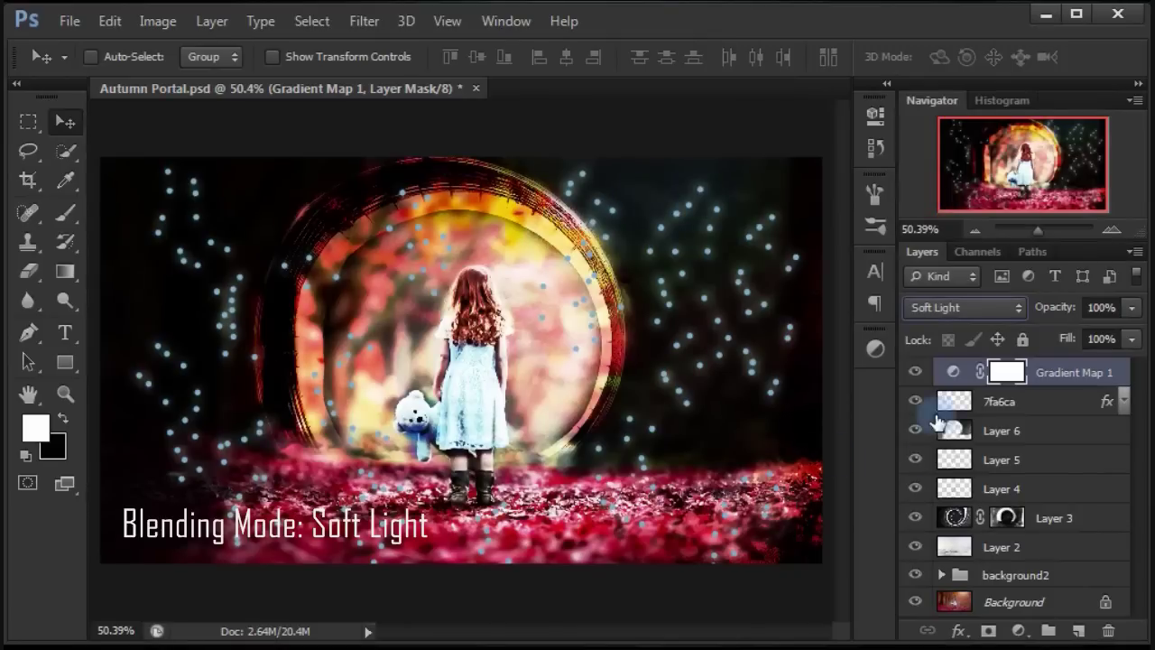
left_click(915, 372)
left_click(915, 371)
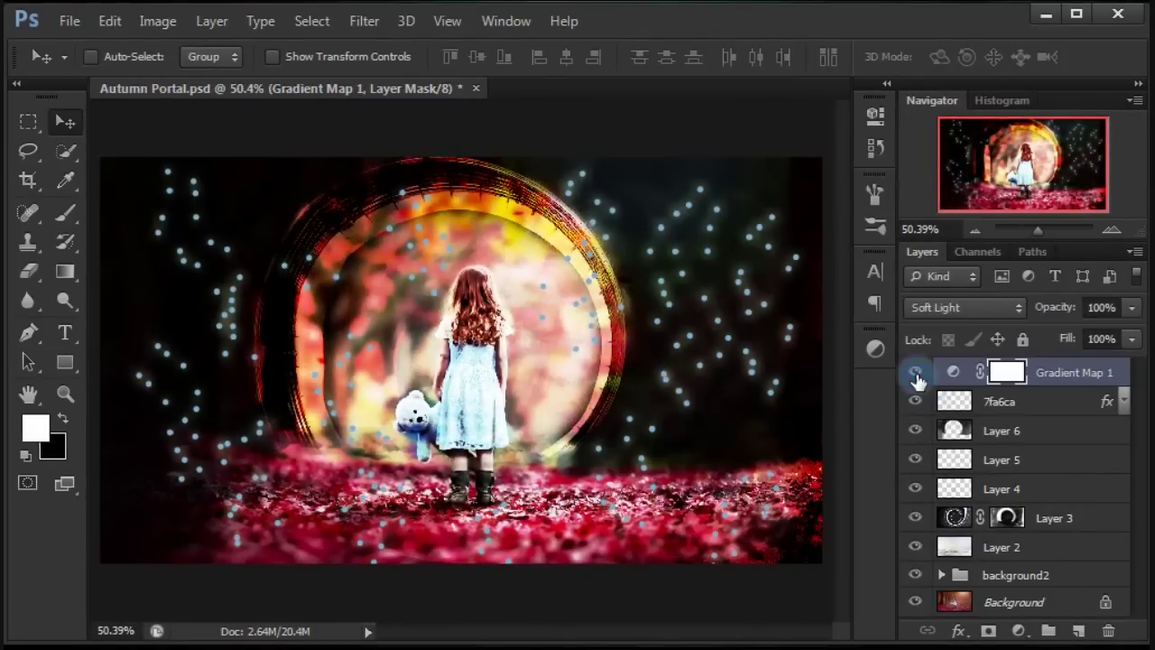
double_click(932, 105)
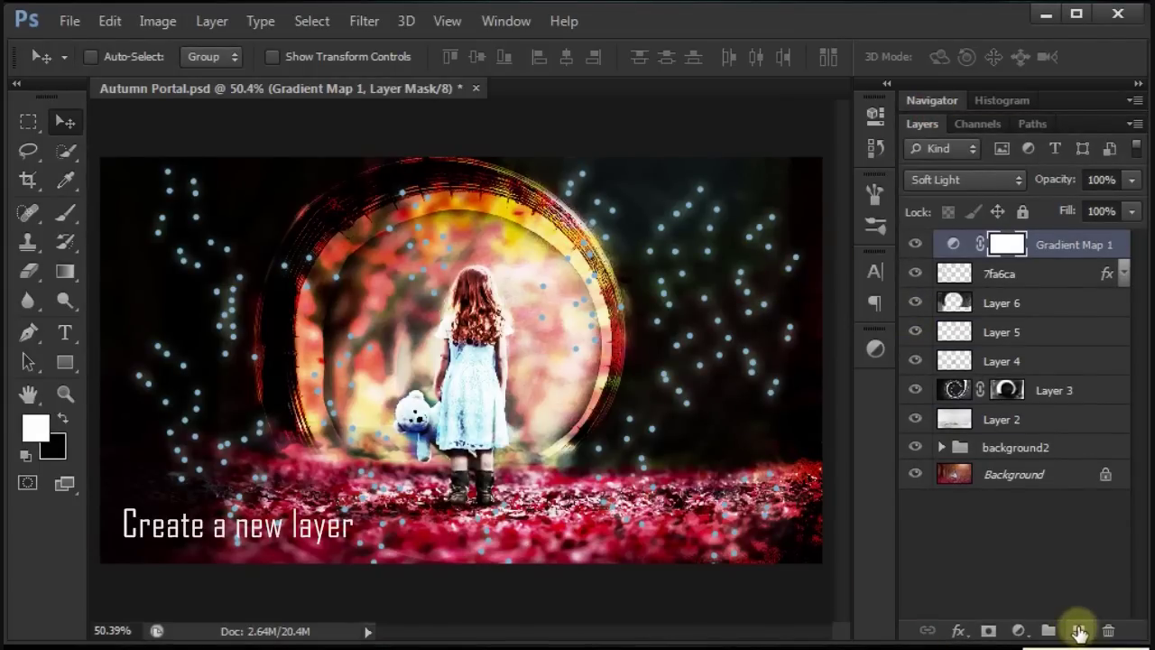
Step: Add a new layer and set the foreground colour to pale blue bedefb
left_click(1079, 631)
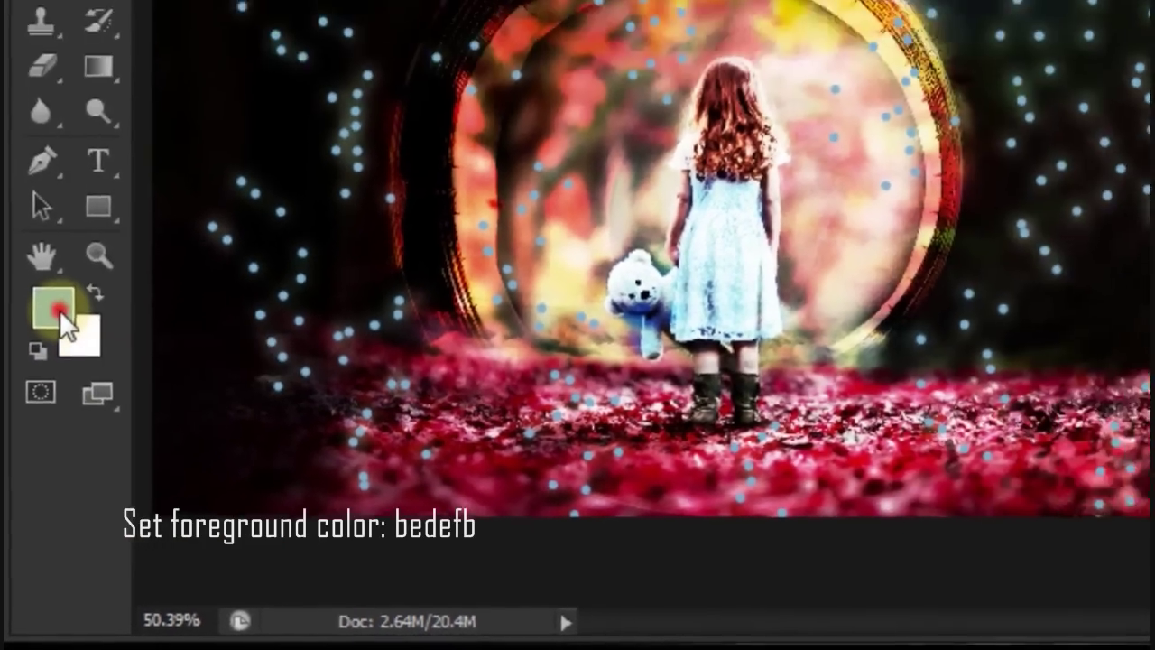
left_click(40, 422)
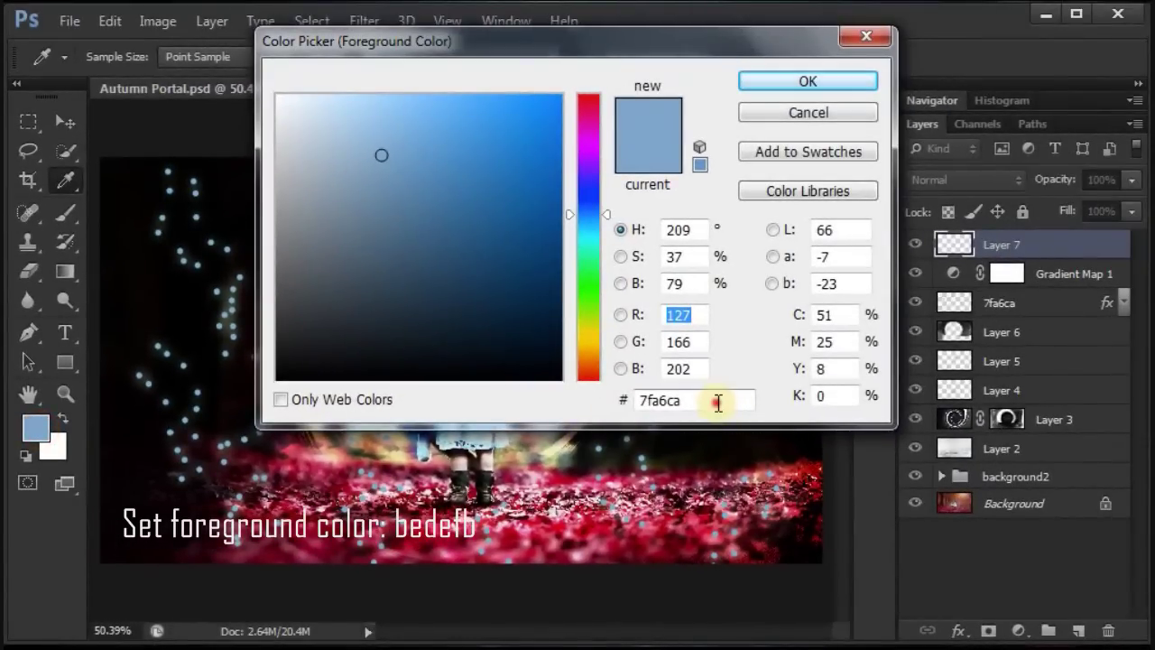
left_click(717, 402)
type("bedefb")
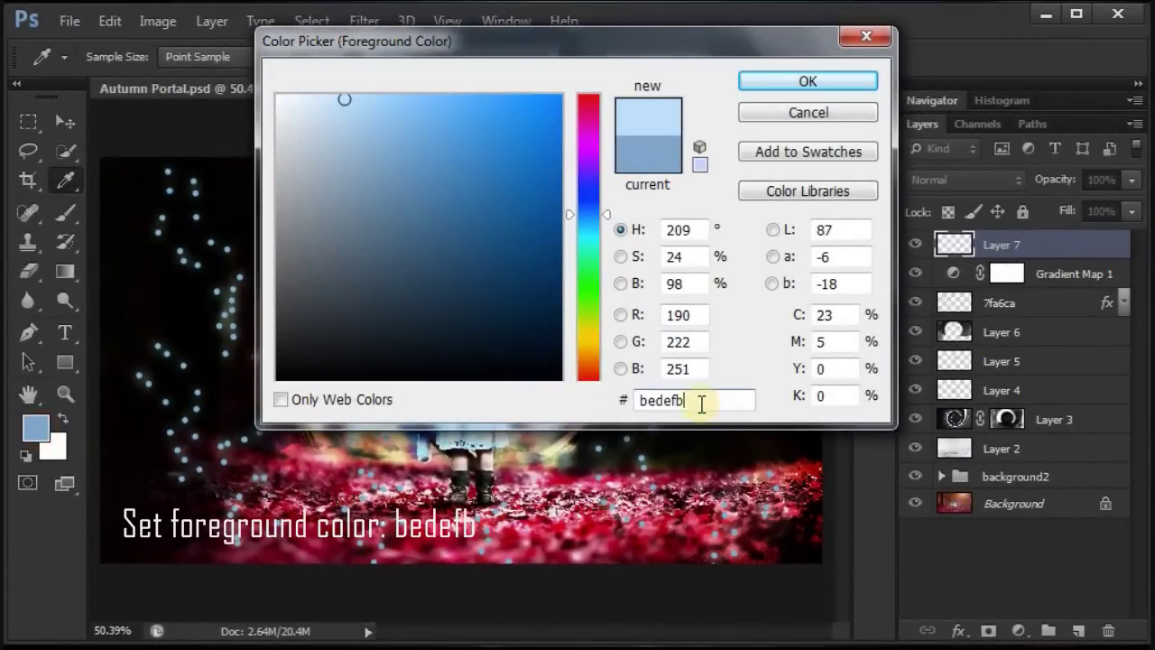
left_click(810, 81)
Step: Rename the new layer to bedefb
key("v")
double_click(1013, 244)
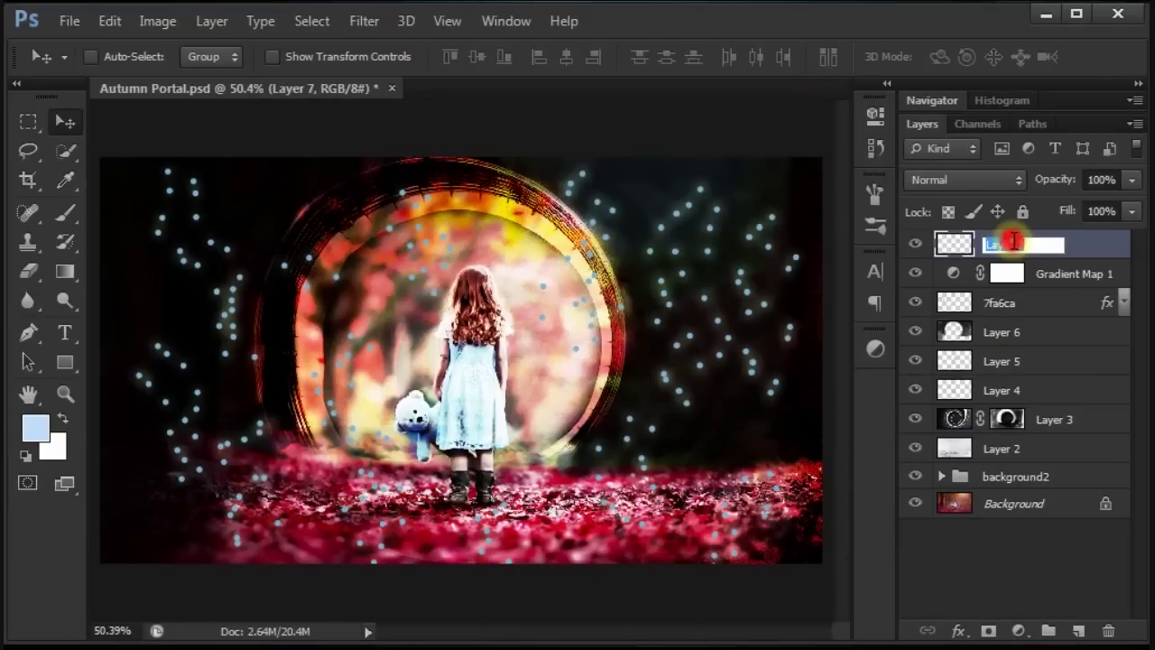
type("bedefb")
left_click(1085, 246)
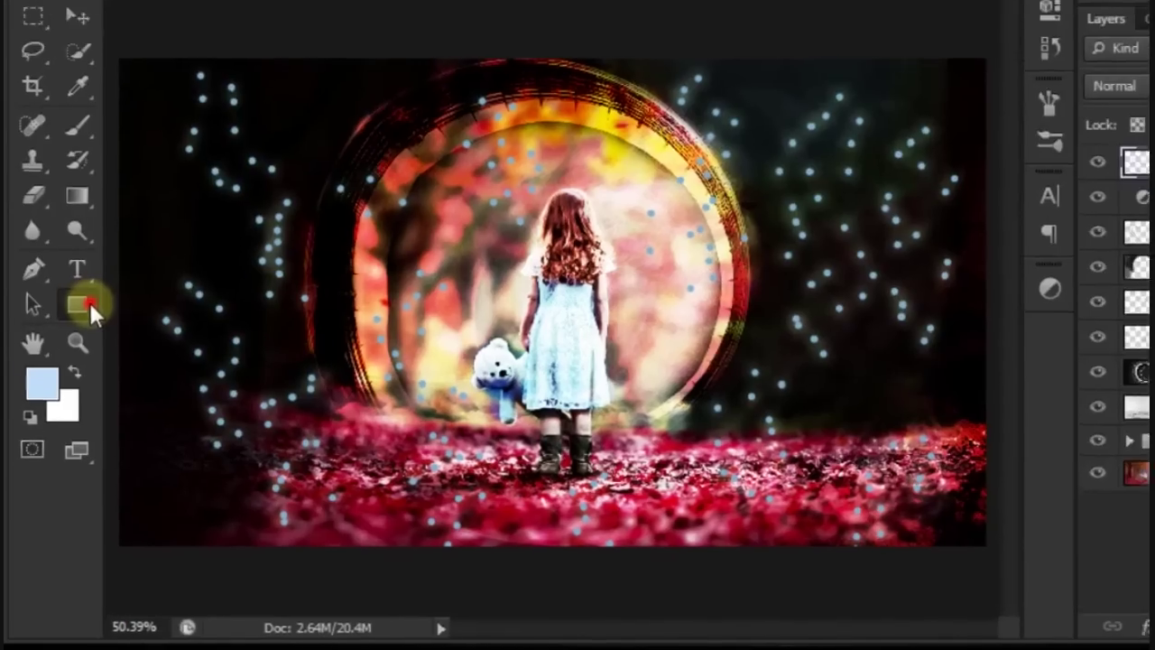
Step: Draw a large pale-blue pixel circle centred on the portal with the Ellipse Tool (Circle, From Center)
left_click(76, 360)
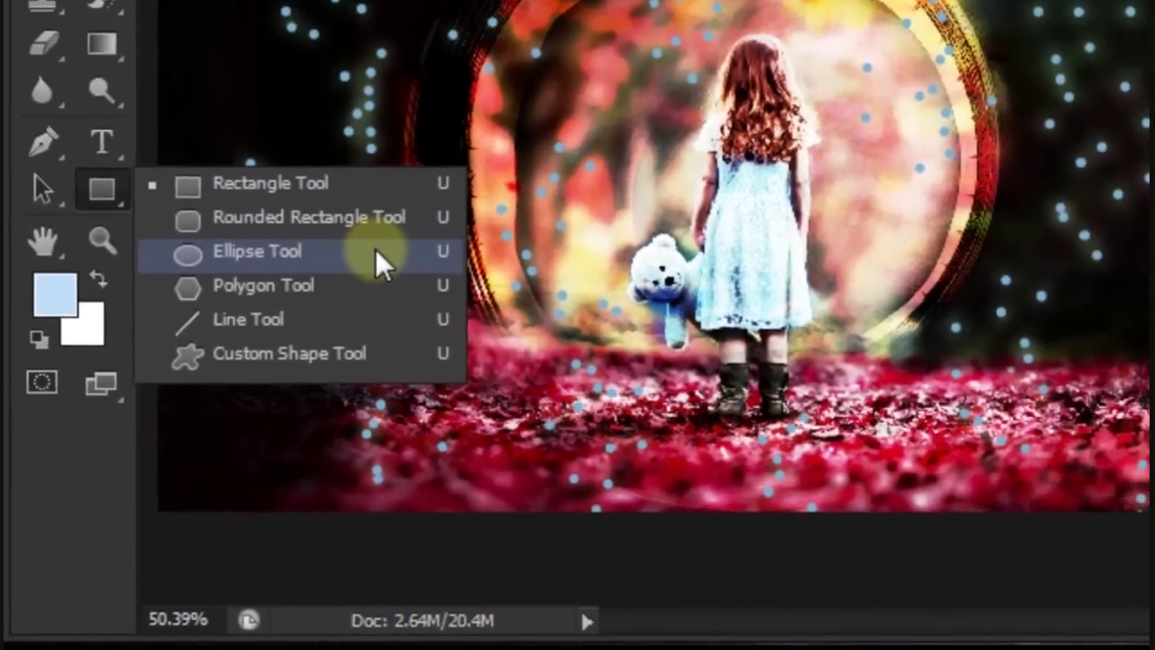
left_click(435, 184)
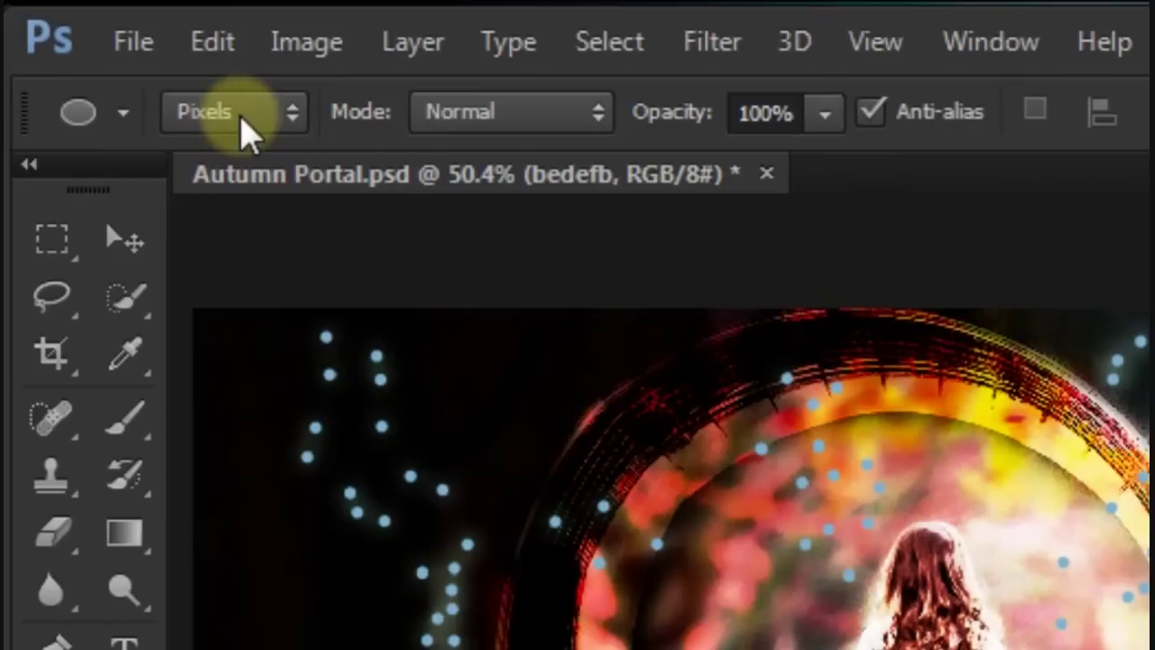
left_click(168, 81)
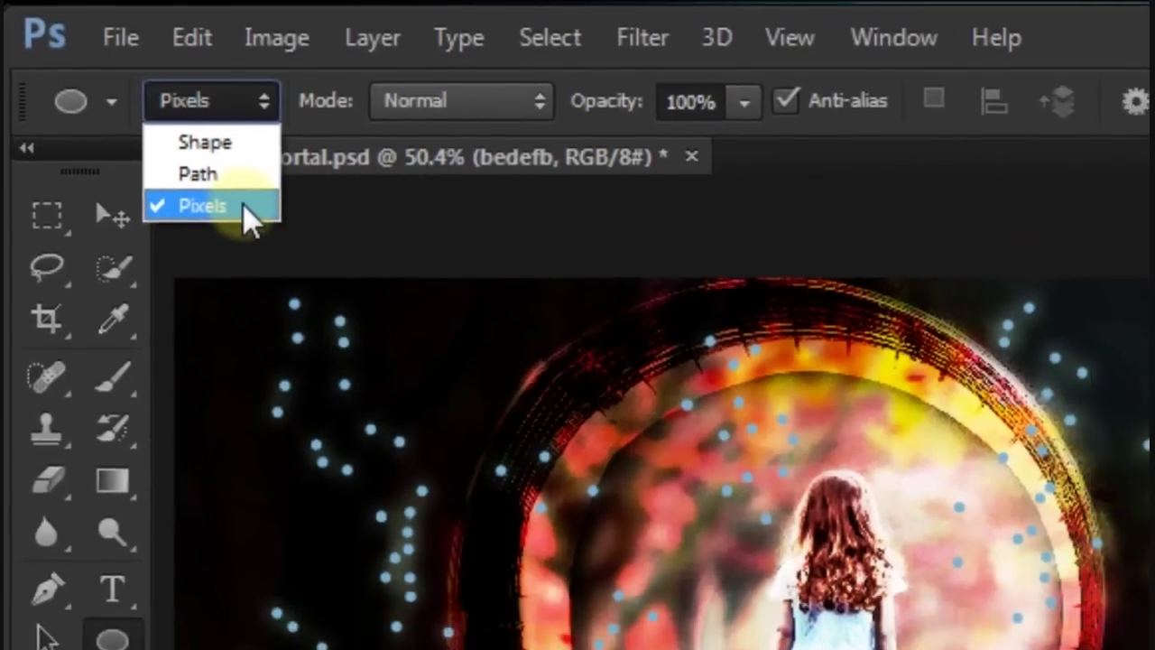
left_click(270, 231)
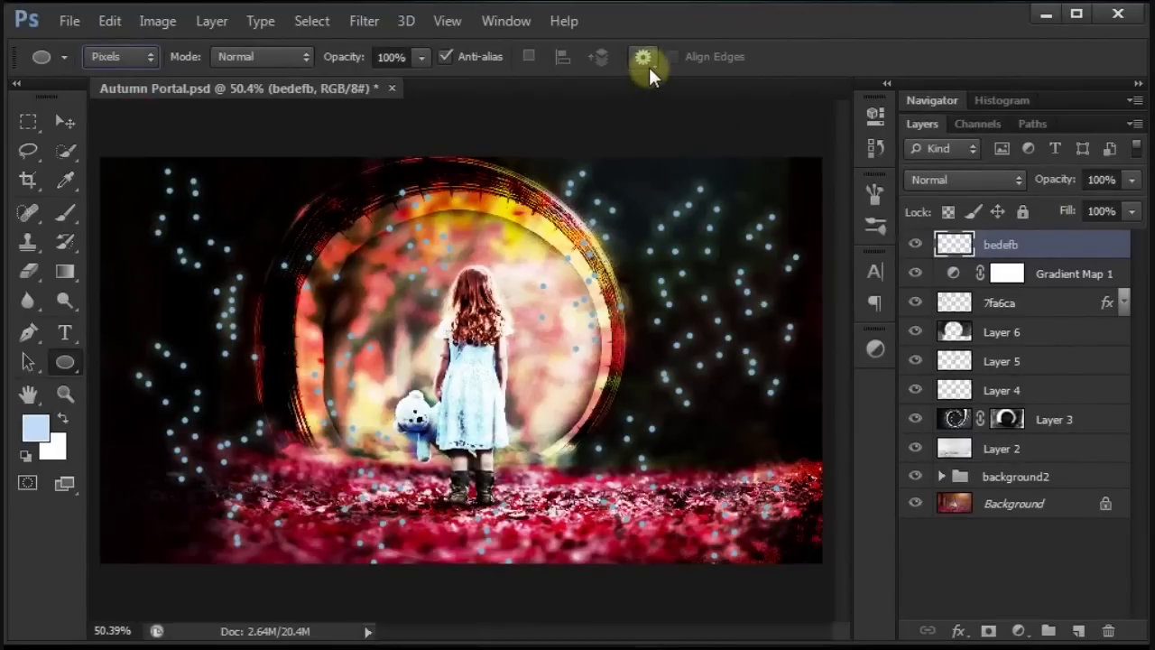
left_click(644, 60)
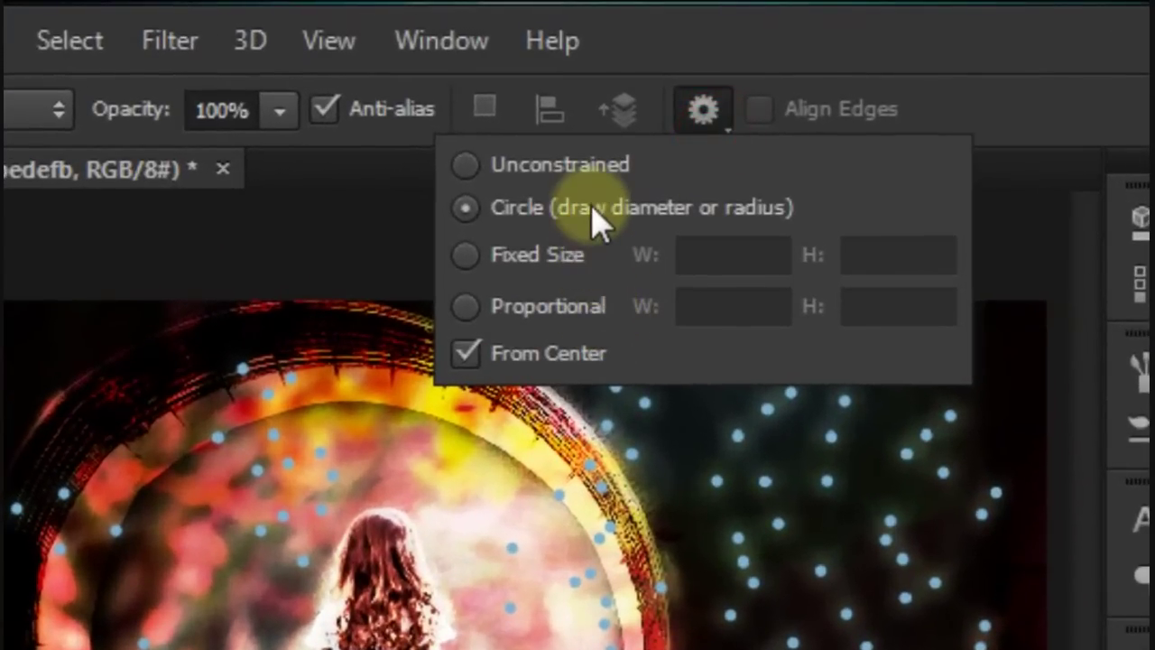
left_click(593, 208)
left_click(588, 356)
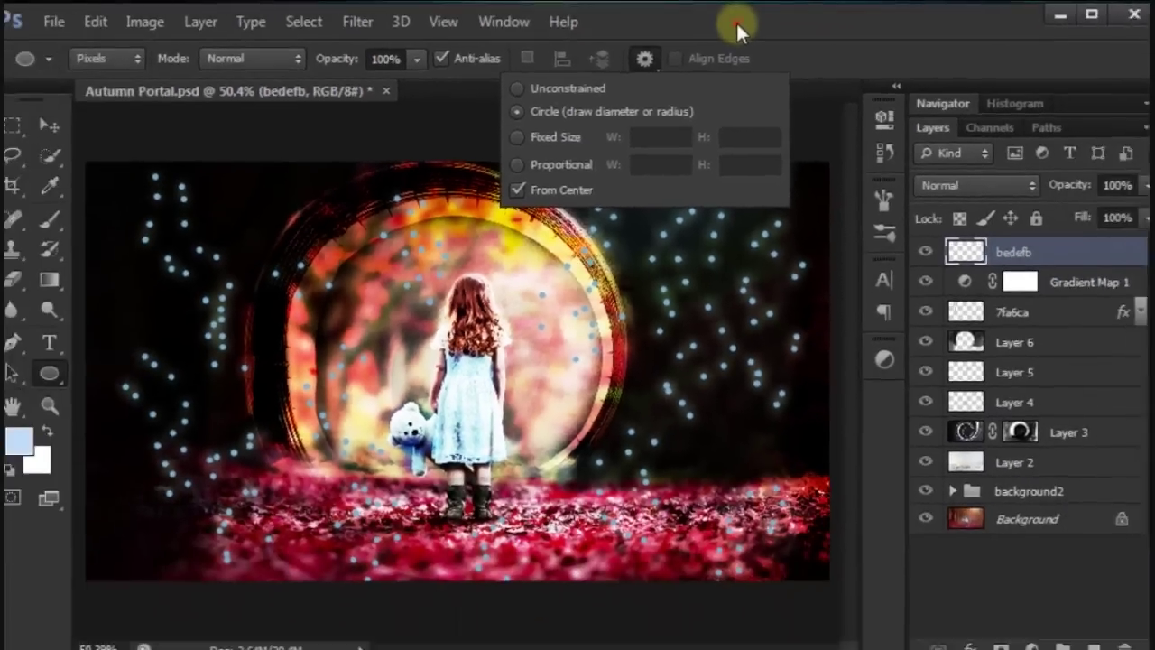
left_click(732, 23)
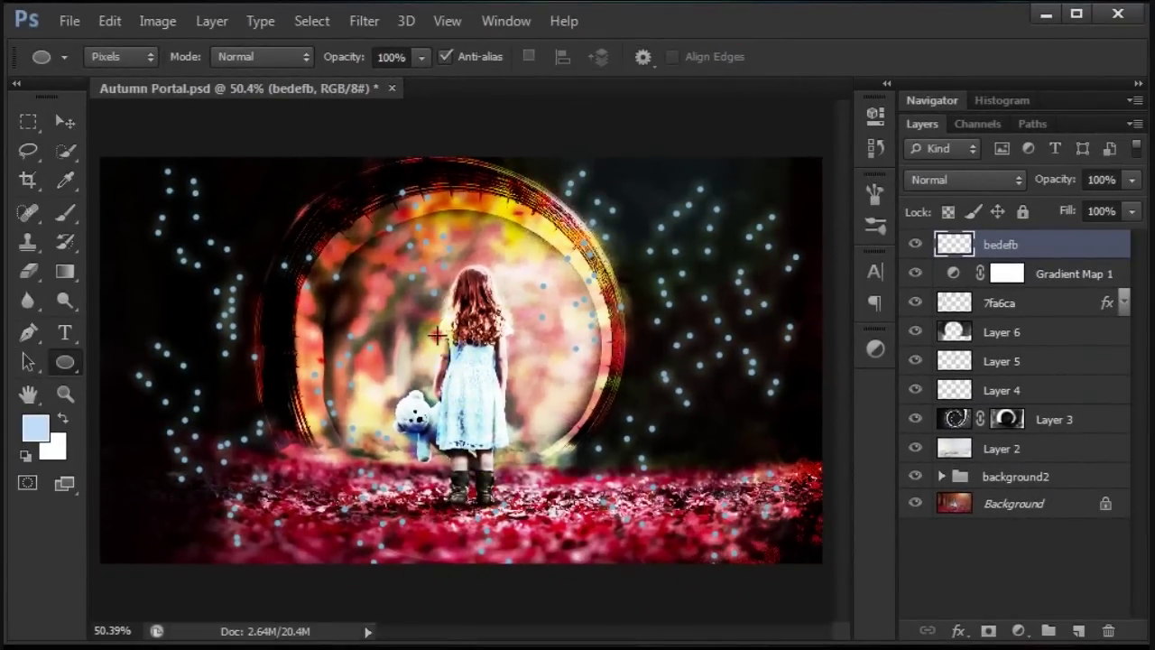
left_click_drag(436, 336, 649, 548)
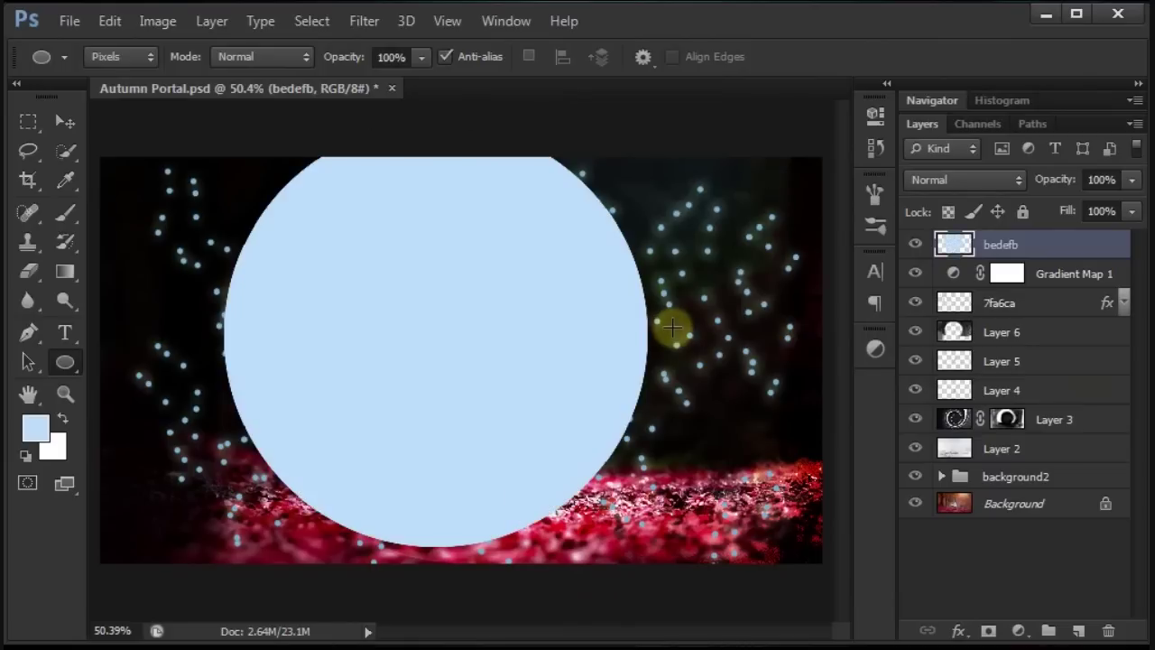
Step: Soften the bedefb circle with a 131.9 px Gaussian Blur and blend it in Screen mode
left_click(375, 27)
mouse_move(375, 247)
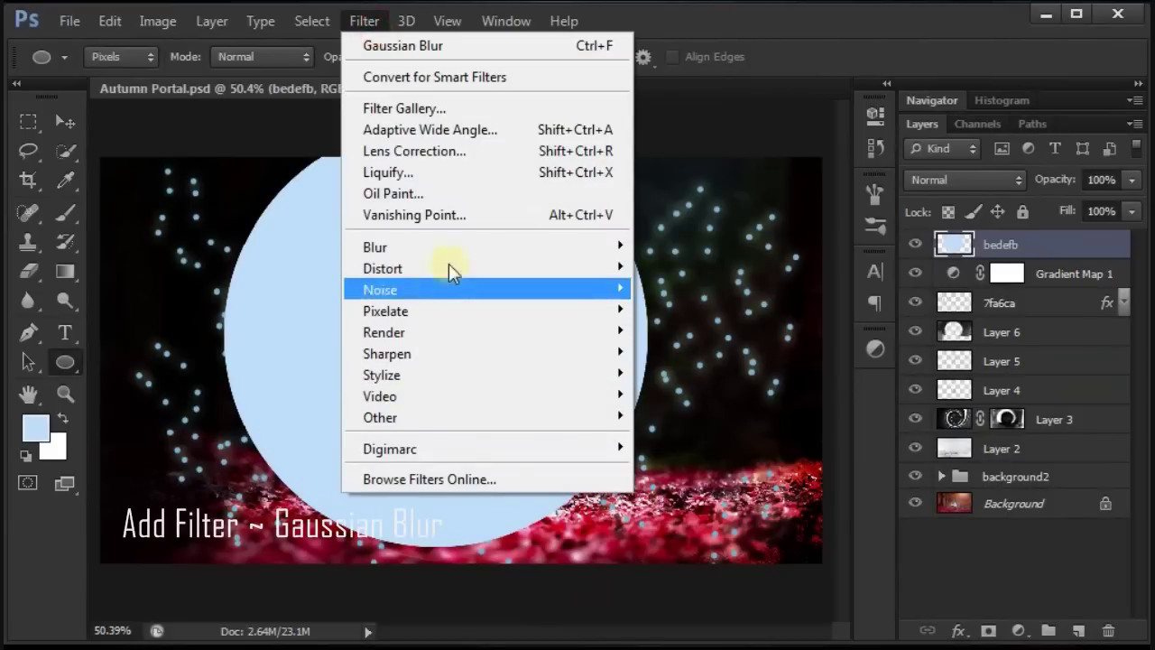
left_click(707, 410)
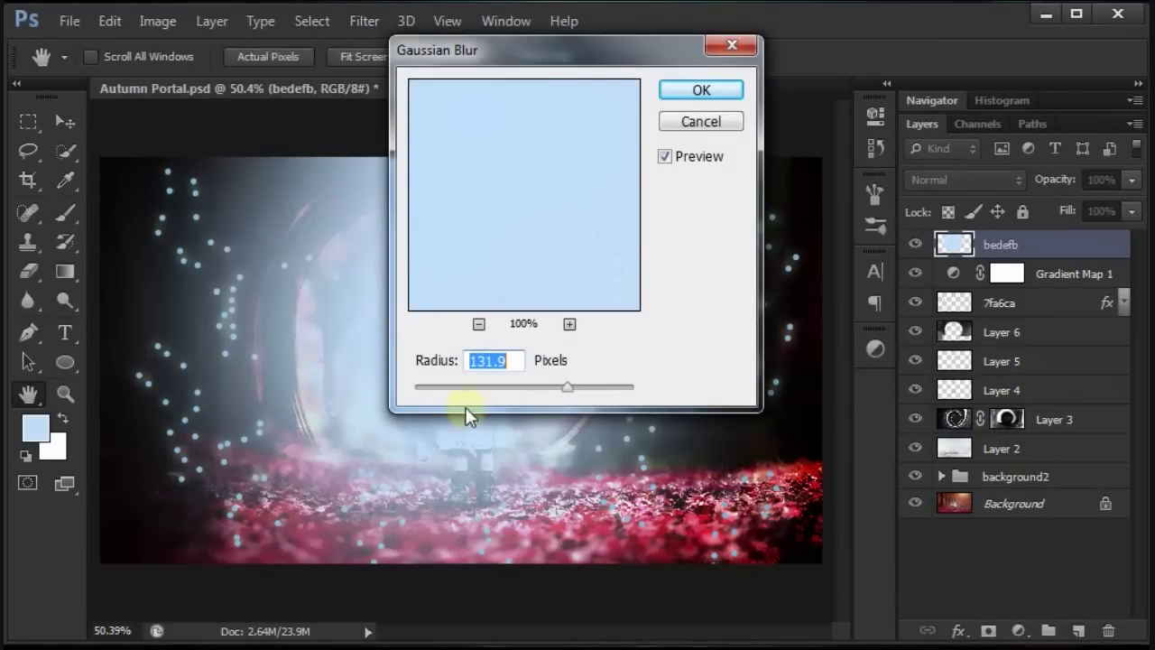
left_click(521, 358)
left_click(722, 93)
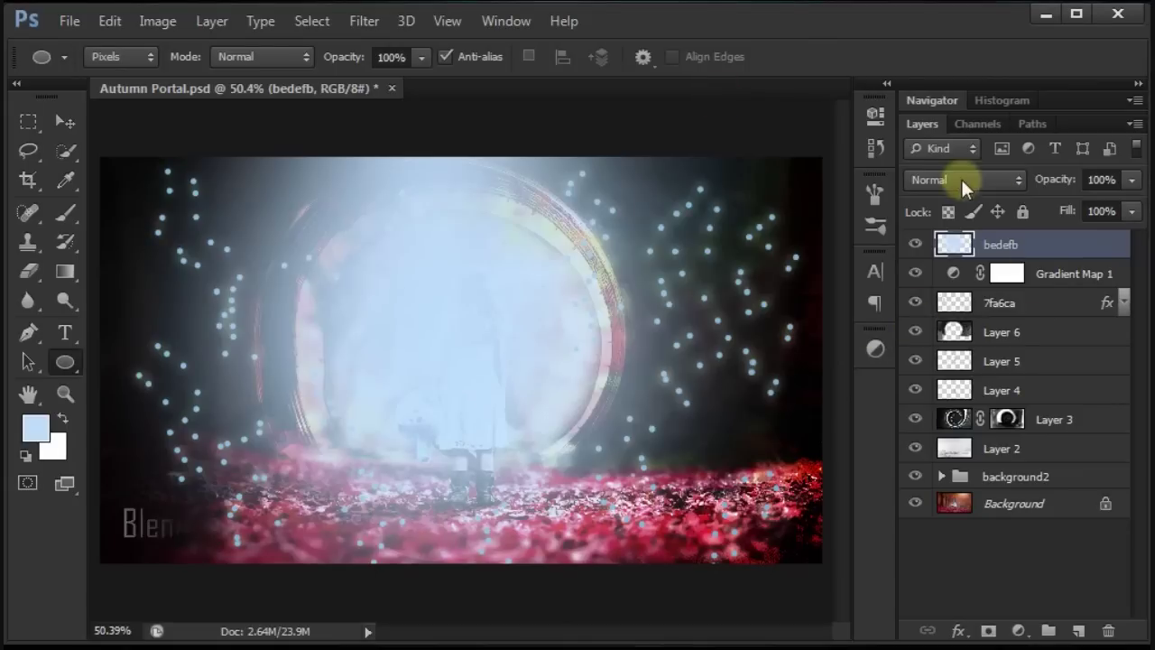
left_click(961, 178)
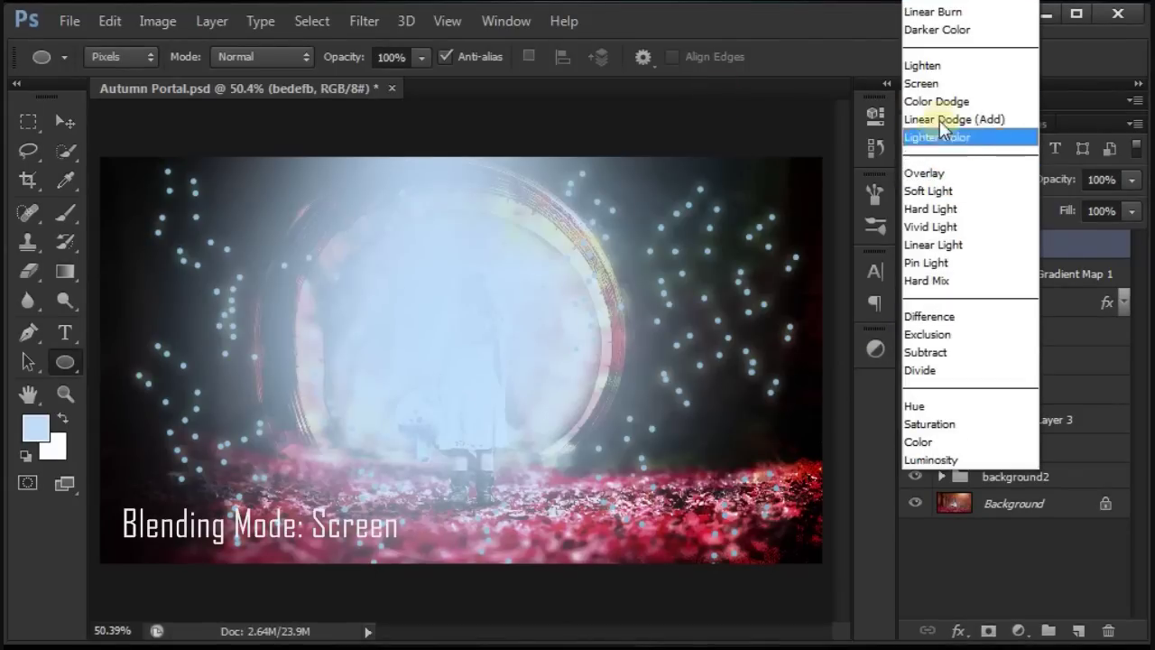
left_click(939, 83)
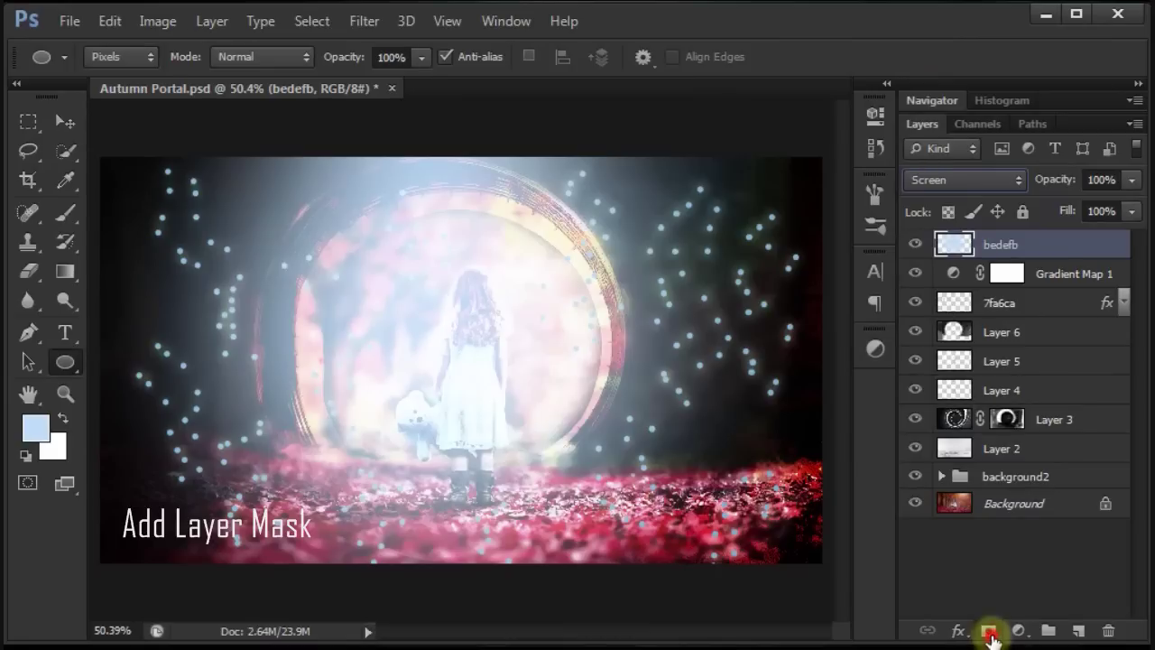
Step: Add a layer mask to bedefb and set the Eraser Tool to 27% opacity
left_click(990, 633)
left_click(32, 274)
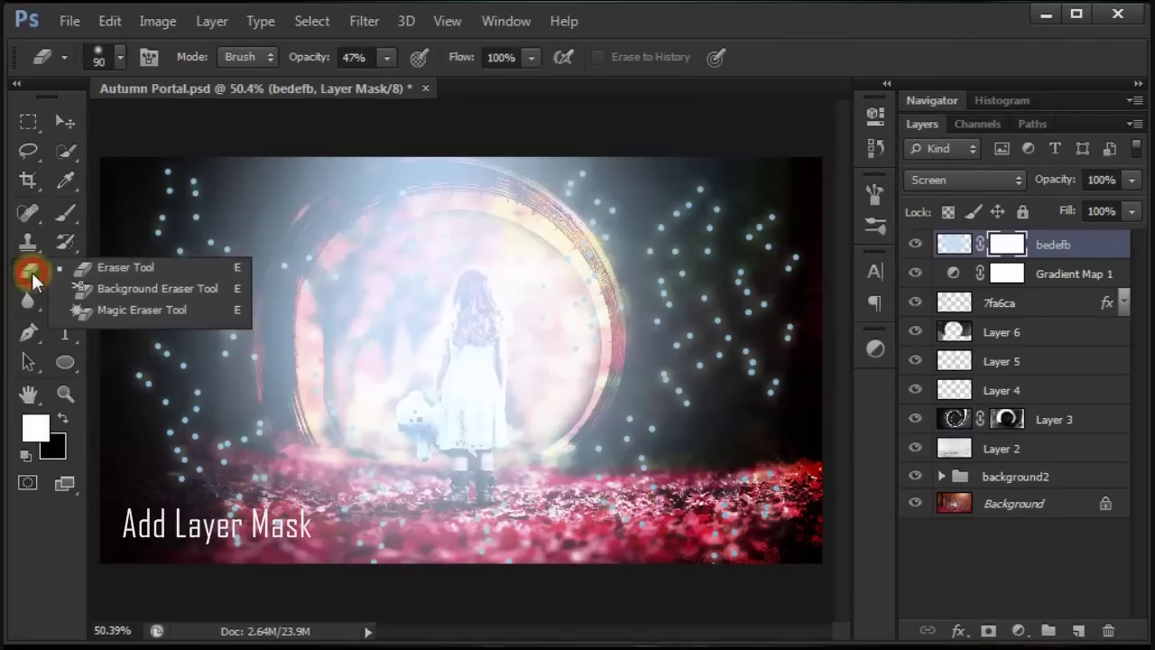
left_click(121, 273)
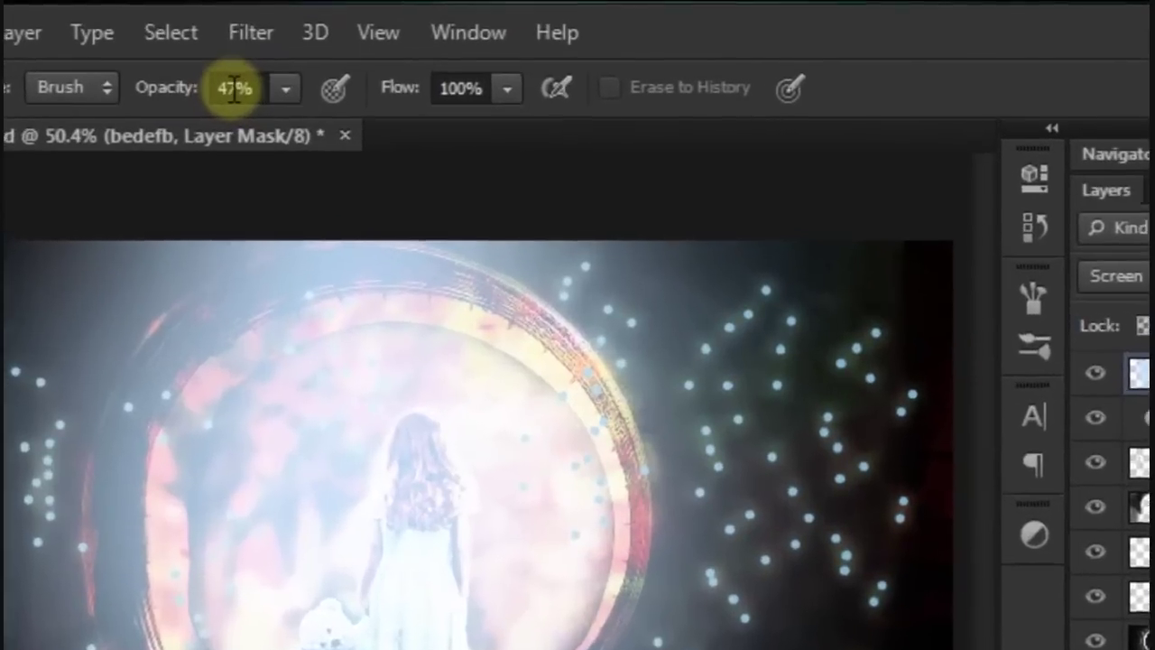
double_click(234, 90)
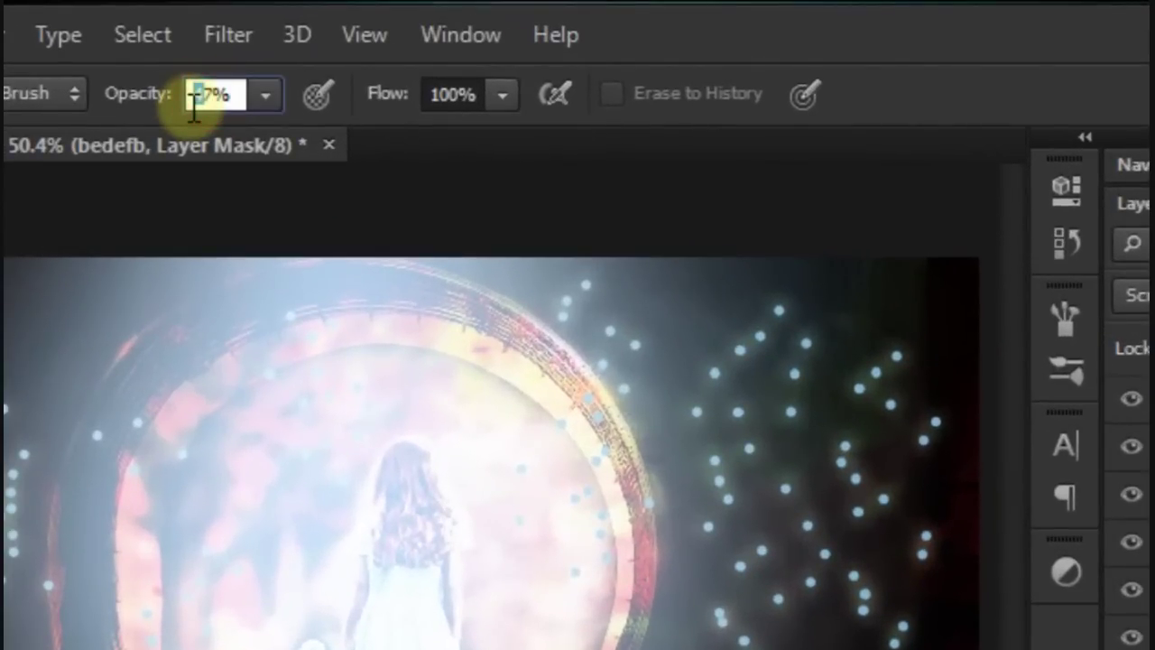
type("27")
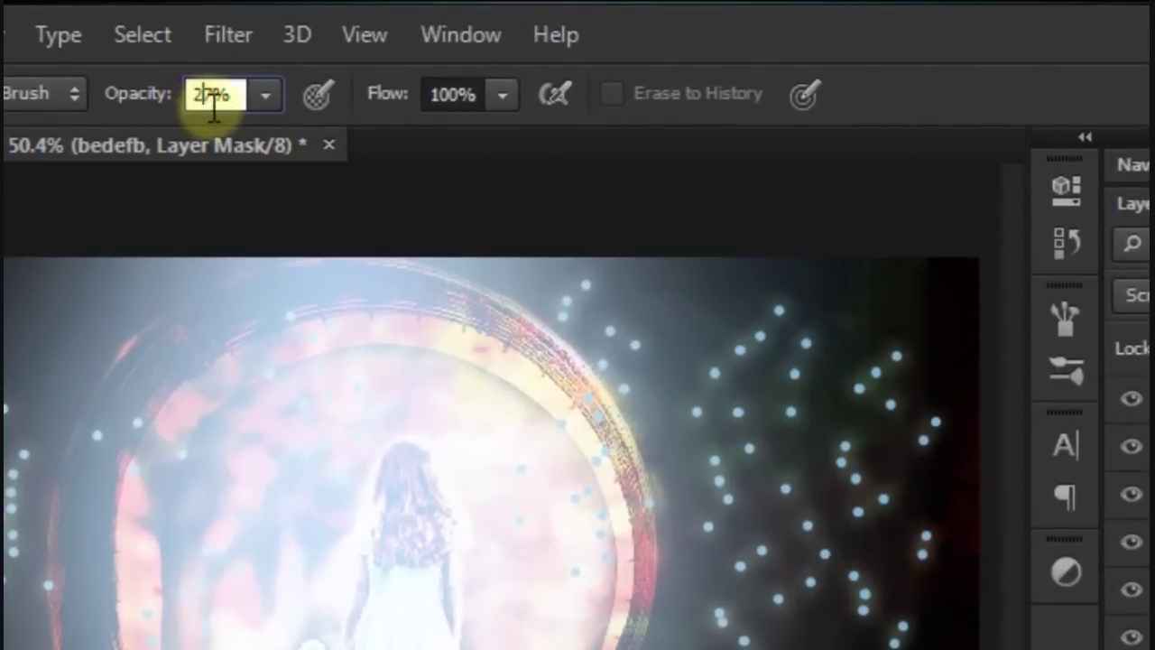
key("Return")
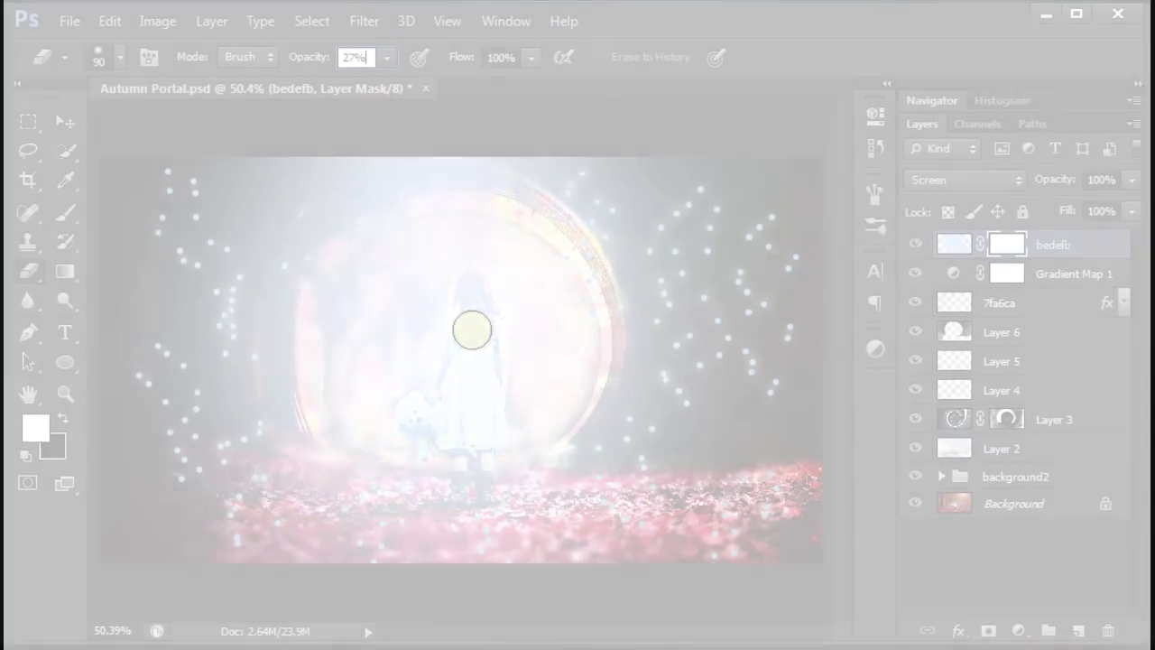
Step: Erase the glow on the mask over the girl's back, figure and dress
left_click_drag(474, 343, 459, 352)
mouse_move(639, 227)
left_mouse_down()
mouse_move(577, 342)
mouse_move(614, 441)
mouse_move(641, 346)
mouse_move(620, 220)
mouse_move(515, 361)
left_mouse_up()
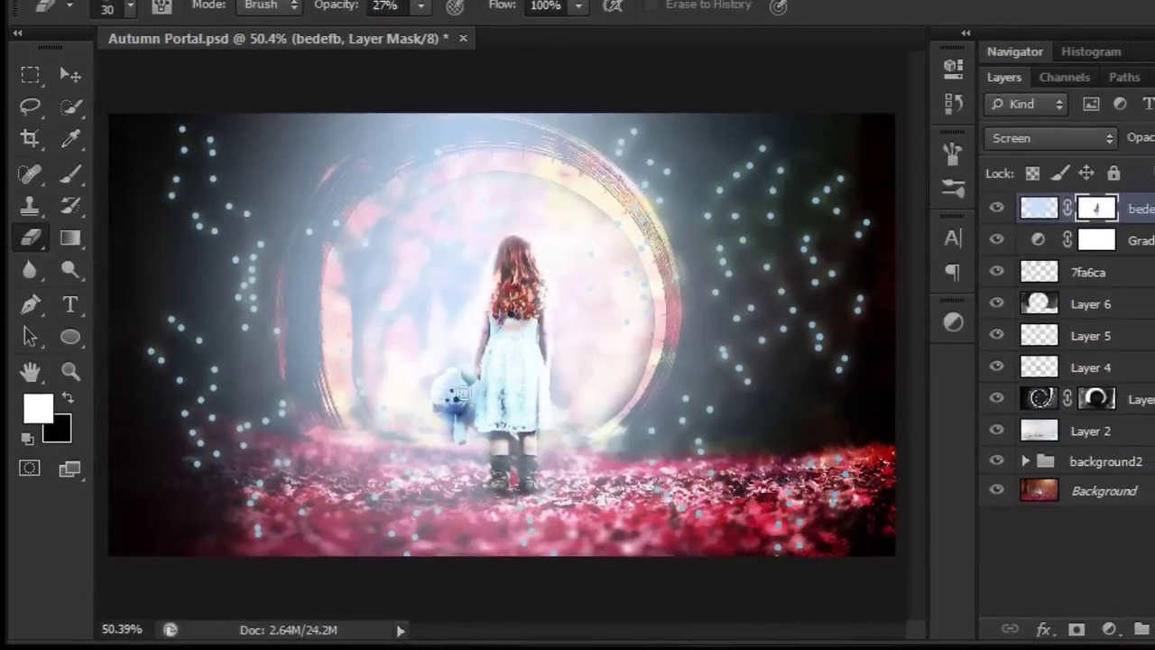
left_click(502, 415)
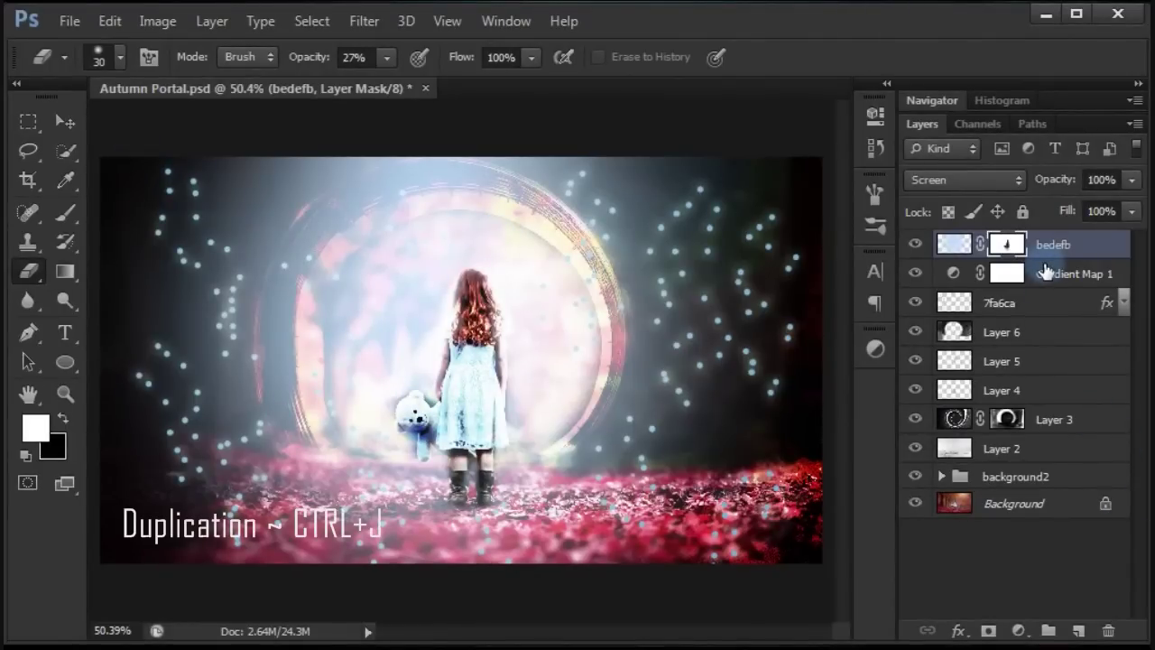
Step: Duplicate bedefb and blend the copy in Color Burn, toggling its visibility to compare
key("ctrl+j")
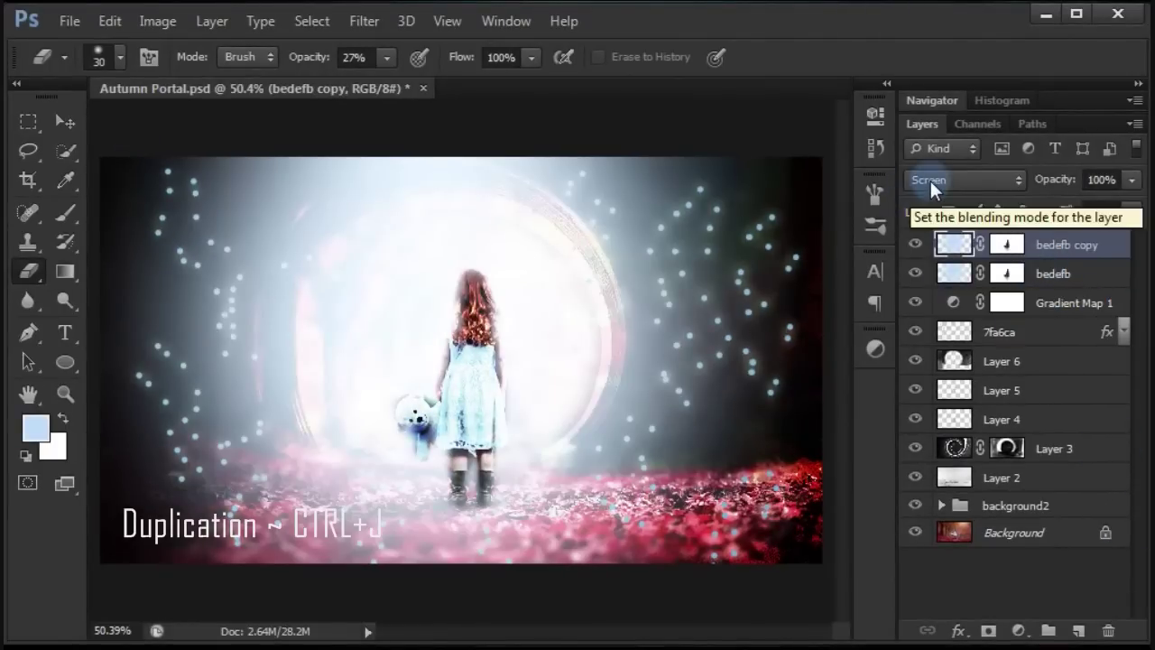
left_click(931, 180)
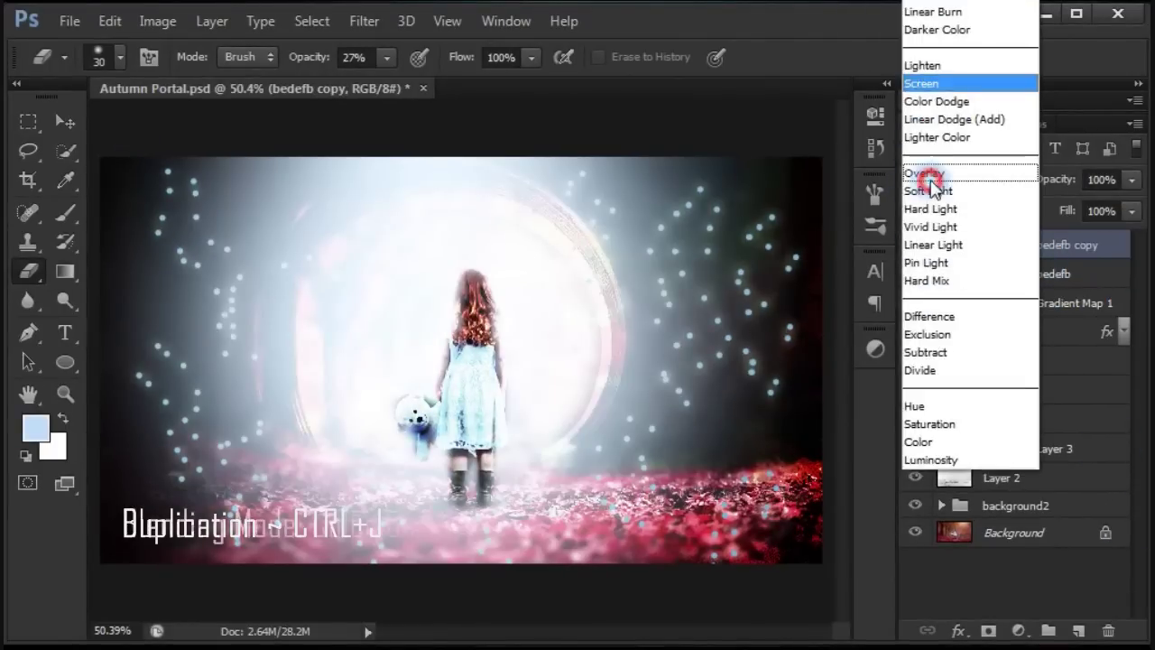
left_click(940, 3)
left_click(914, 246)
left_click(914, 247)
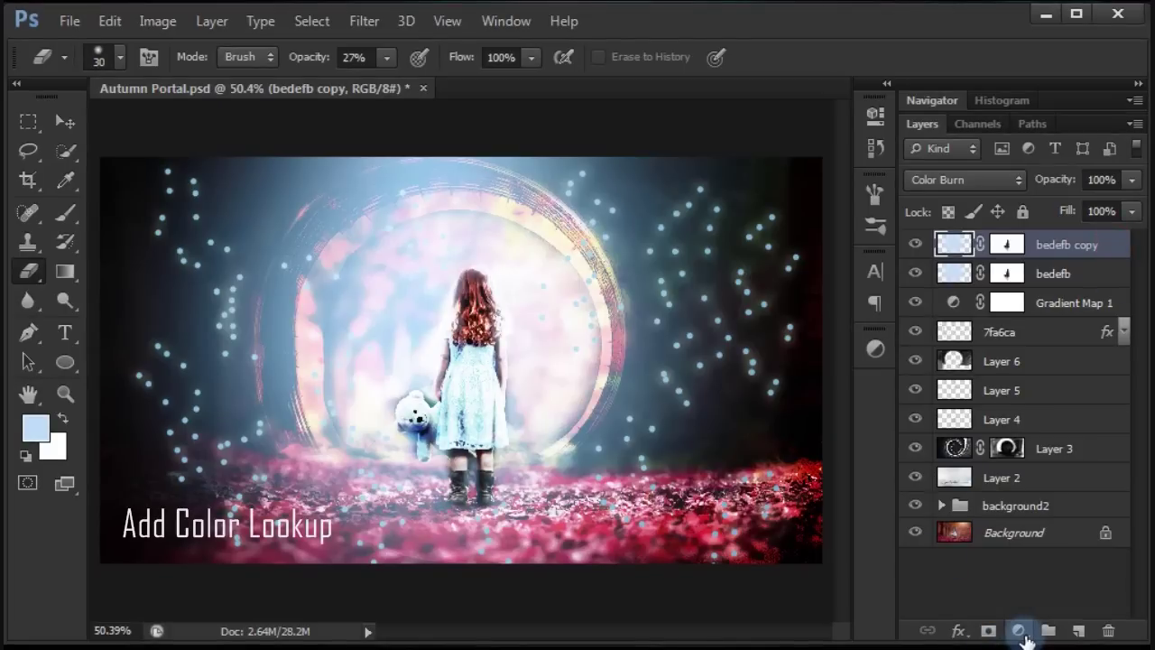
Step: Add a Color Lookup layer using HorrorBlue.3DL, blended in Color mode
left_click(1019, 631)
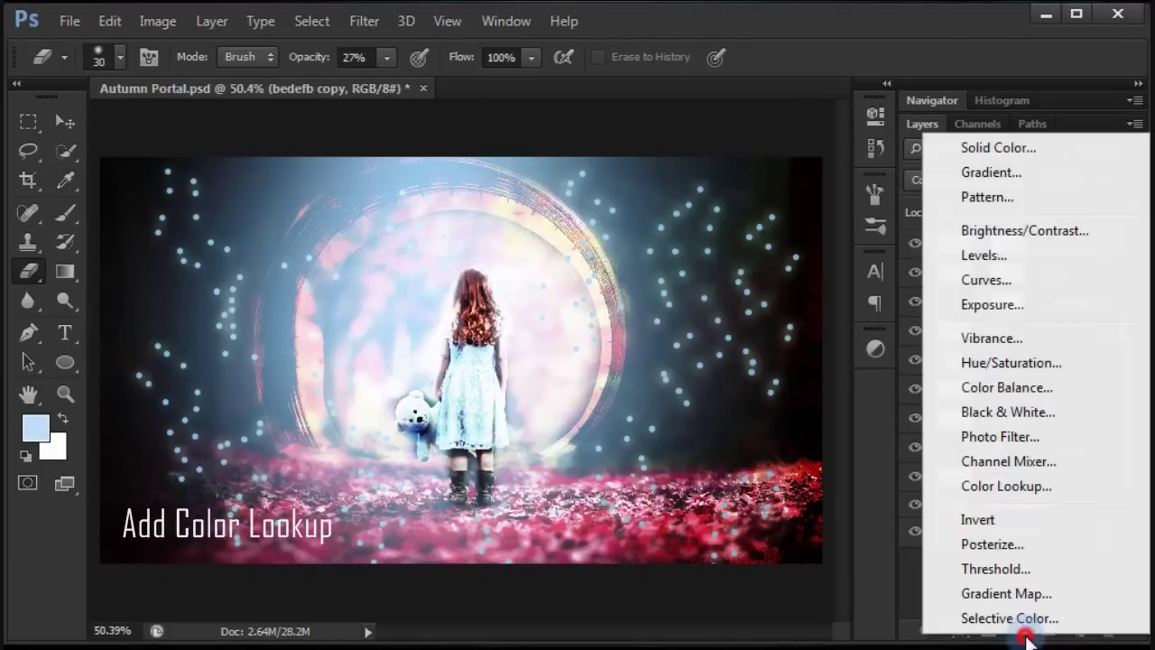
left_click(1032, 487)
left_click(758, 171)
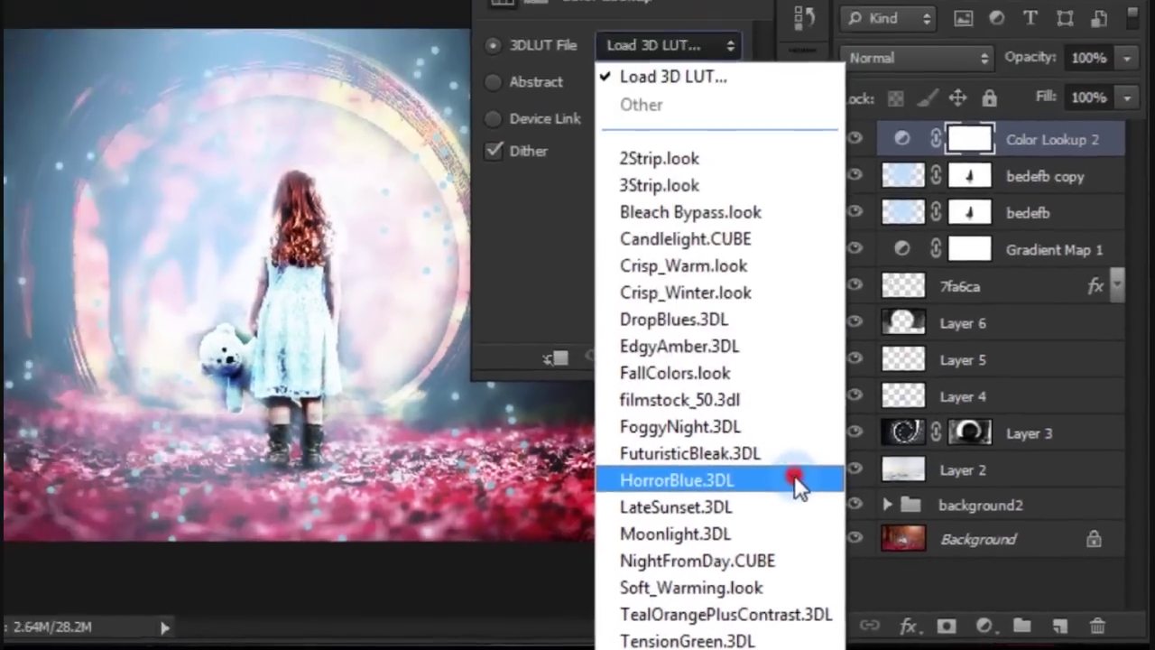
left_click(800, 481)
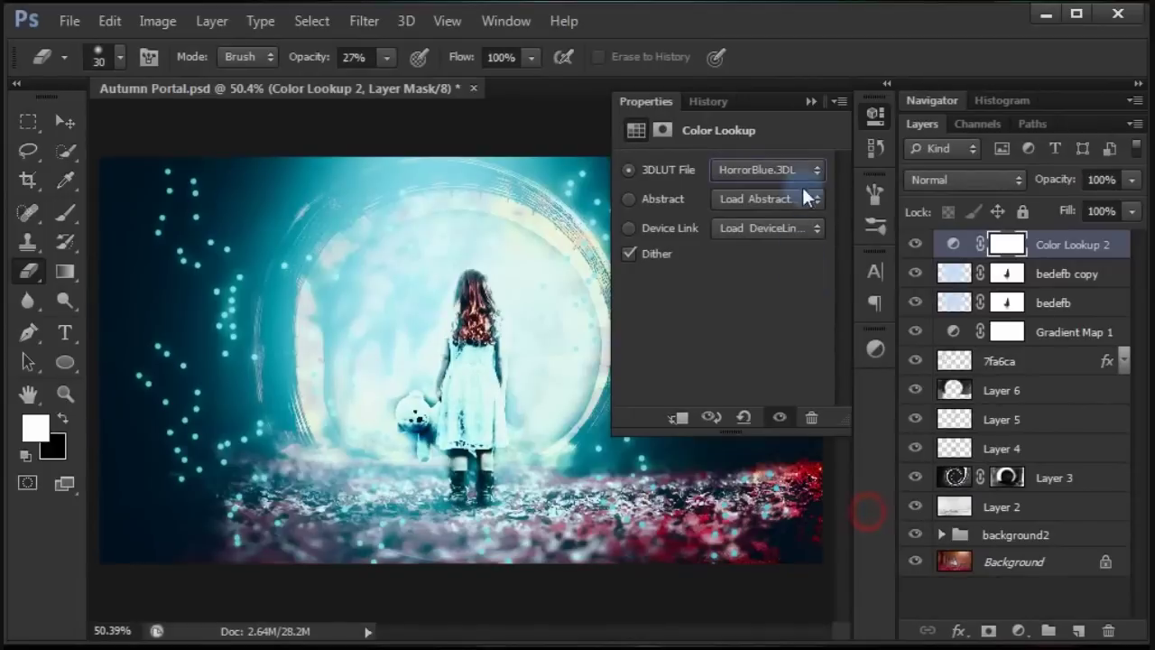
left_click(815, 100)
left_click(931, 184)
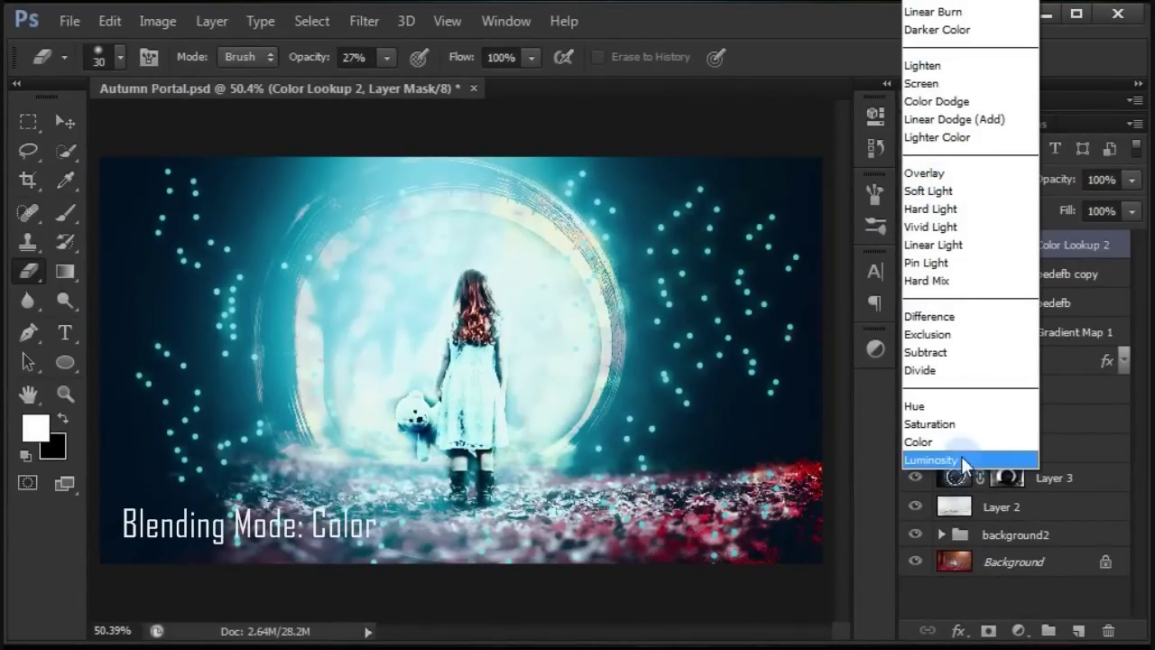
left_click(963, 441)
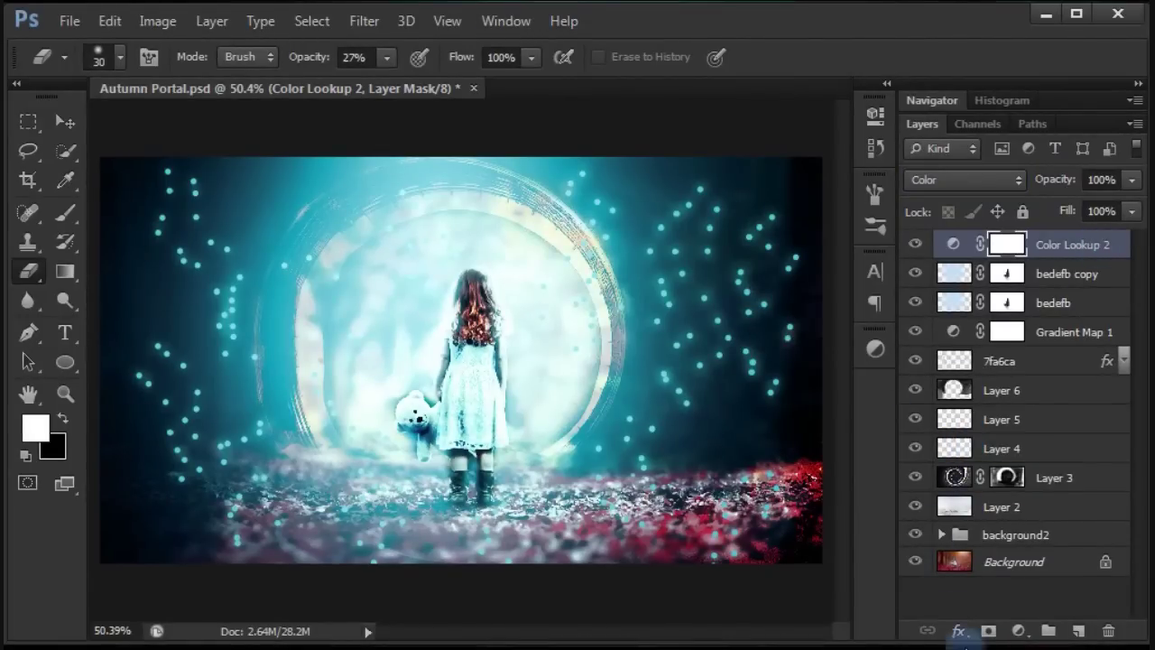
Step: Add a Photo Filter layer using Deep Yellow at roughly 20% density
left_click(1029, 632)
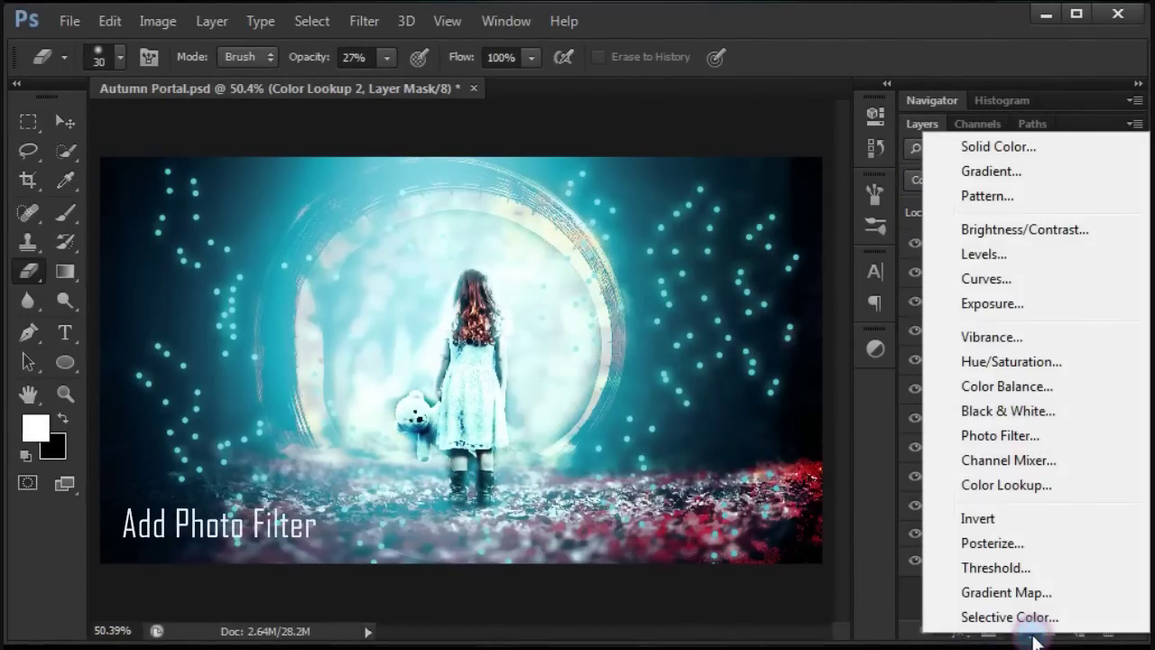
left_click(1052, 437)
left_click(748, 171)
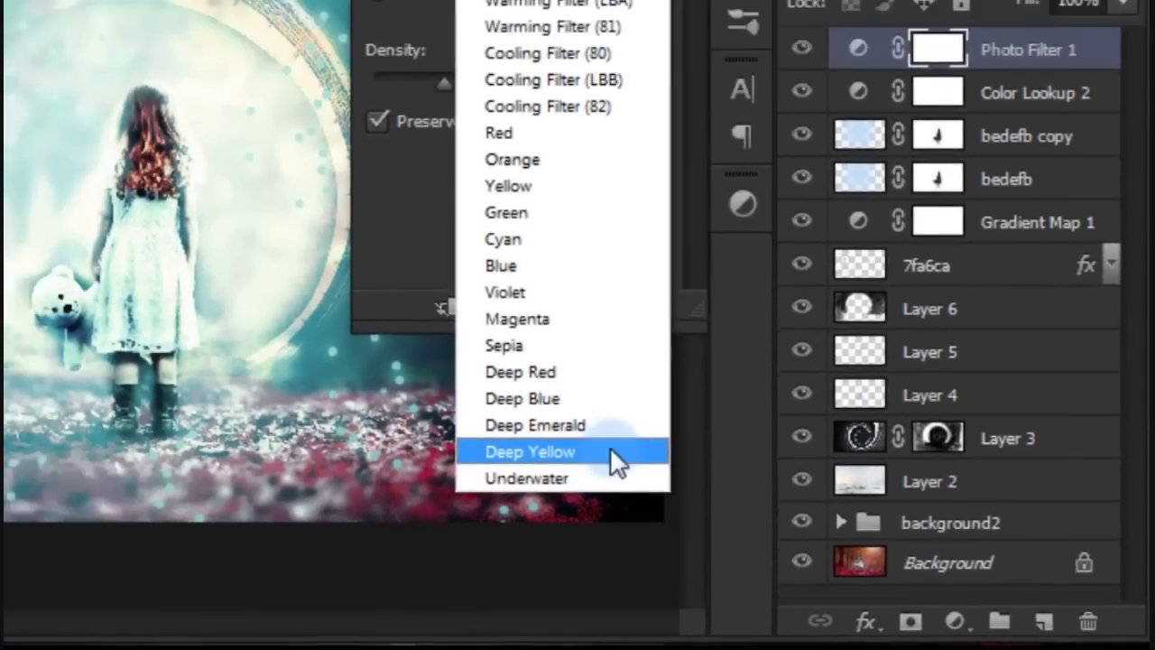
left_click(522, 417)
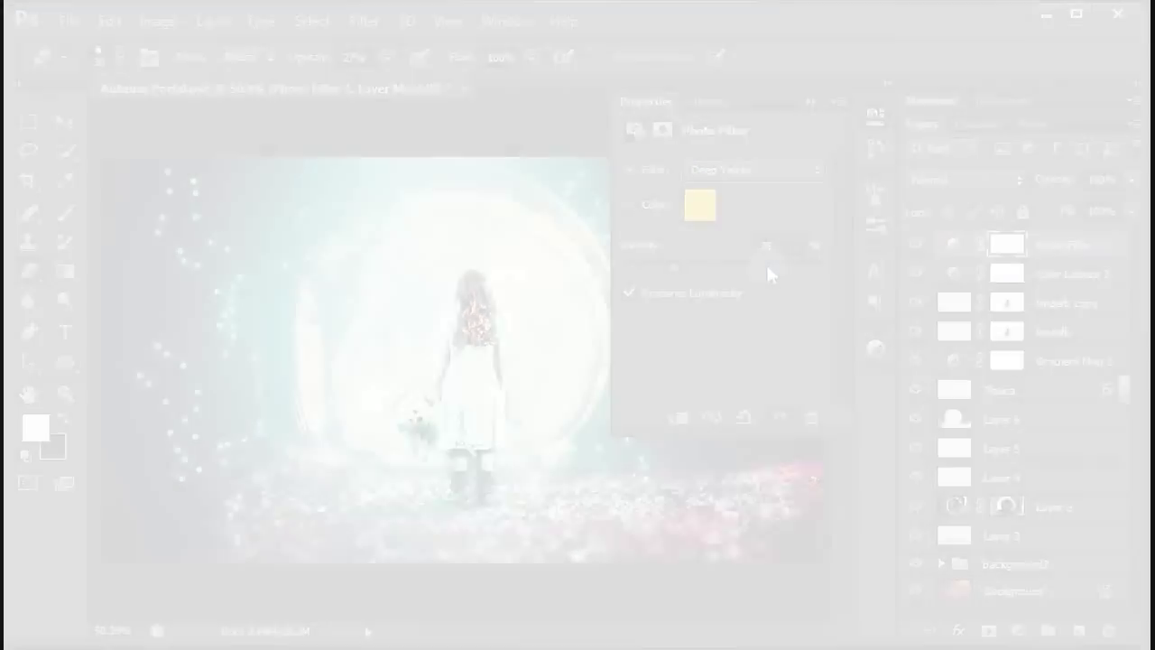
double_click(759, 245)
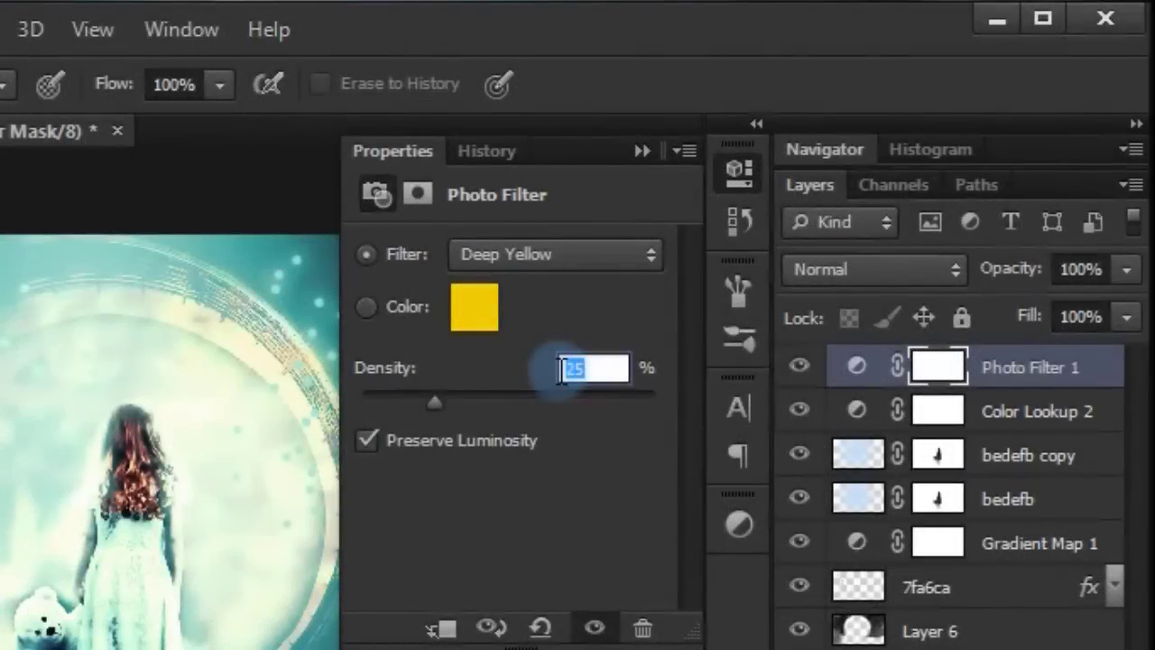
type("20")
key("Return")
left_click(580, 371)
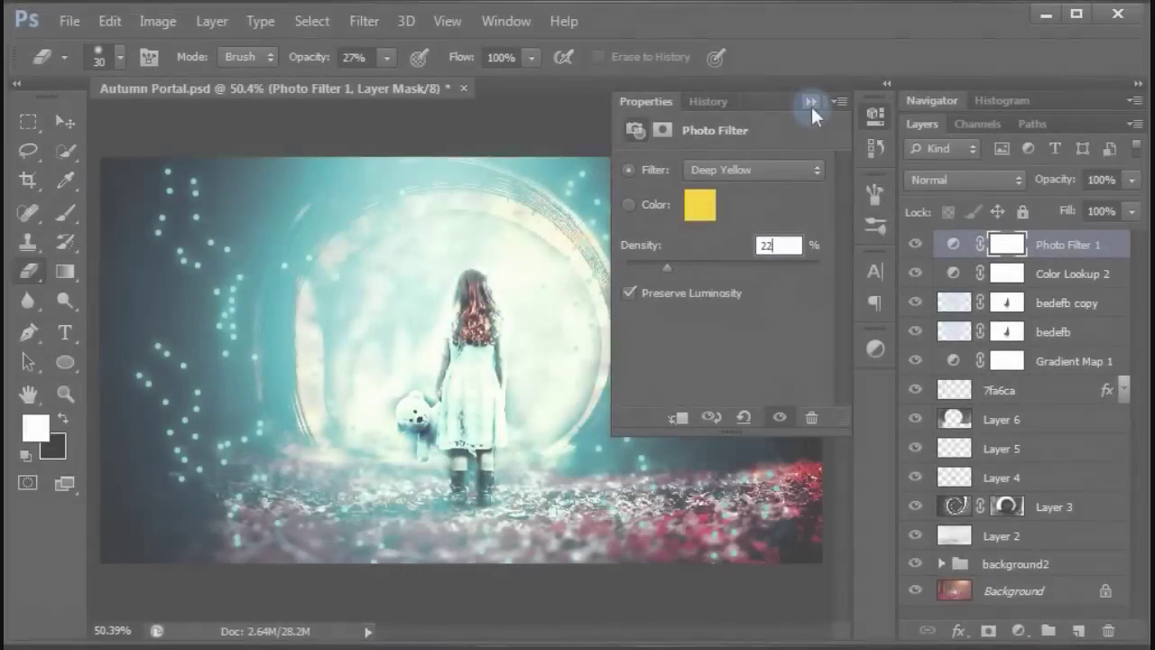
left_click(812, 107)
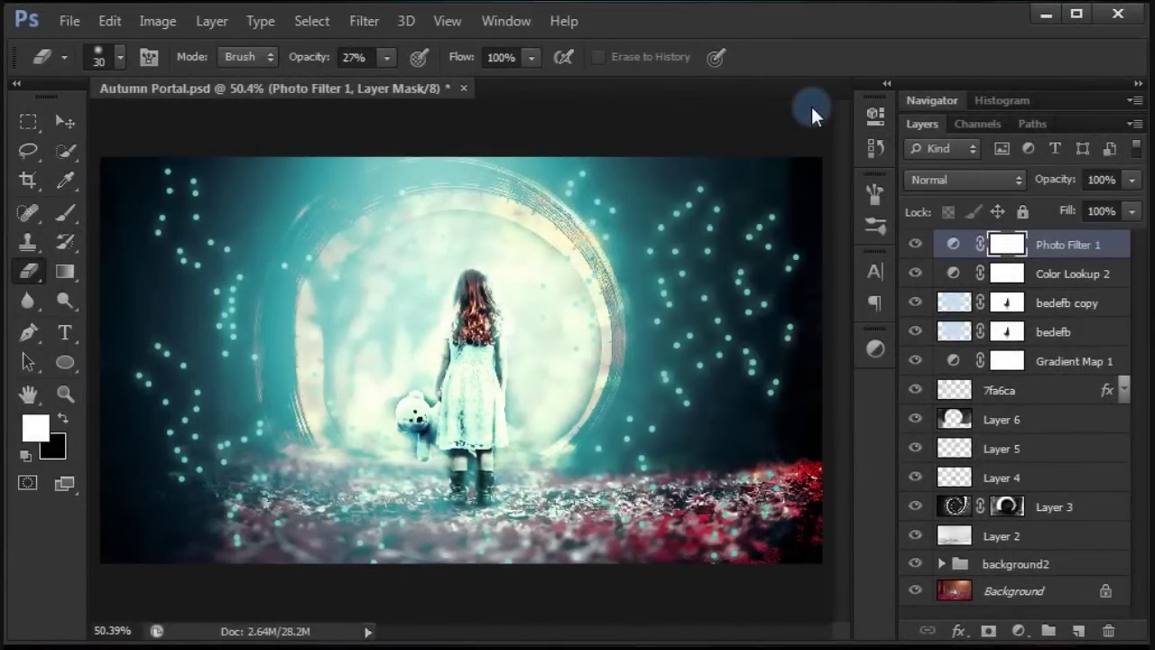
left_click(1102, 247)
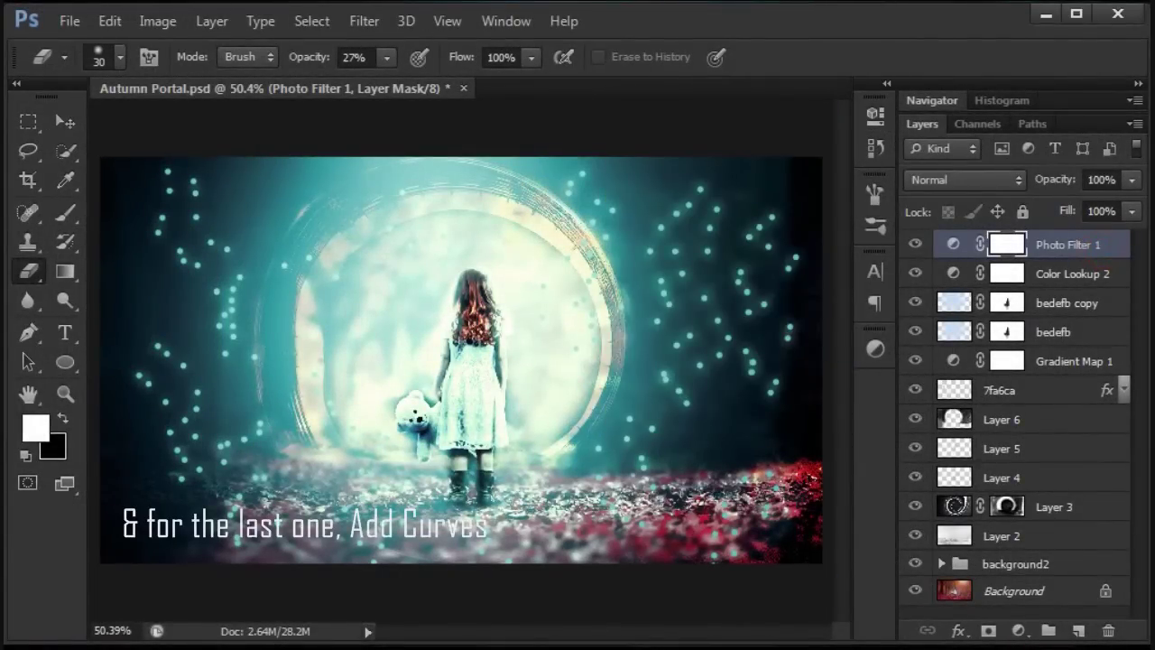
Step: Add a Curves layer with the Increase Contrast (RGB) preset
left_click(1019, 631)
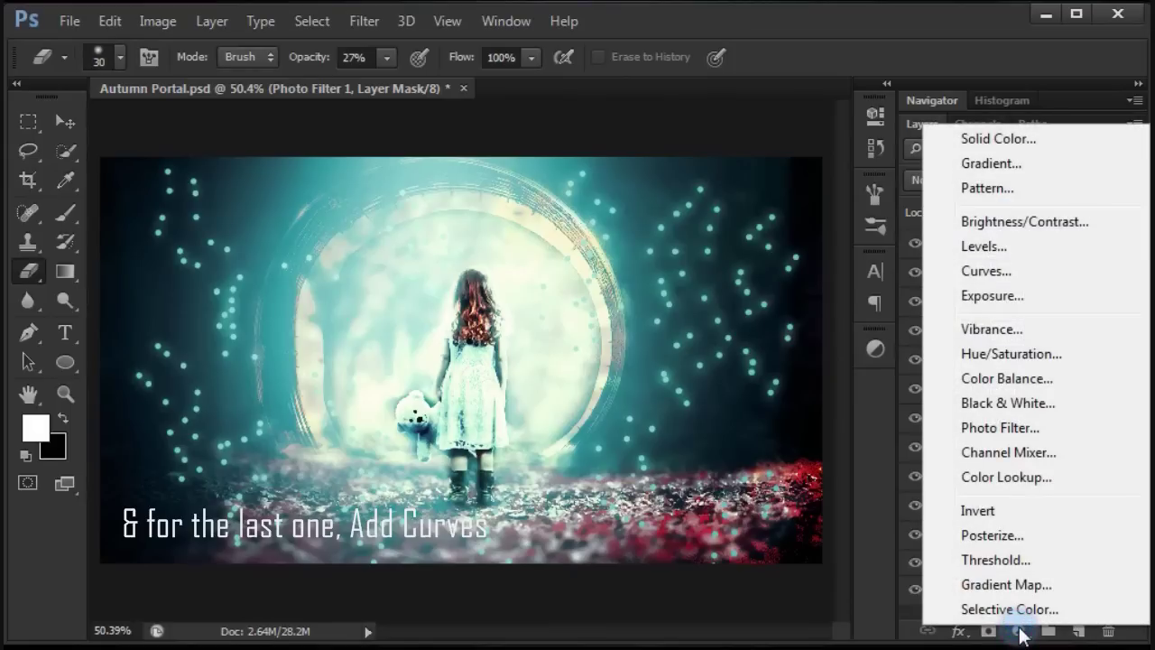
left_click(1018, 270)
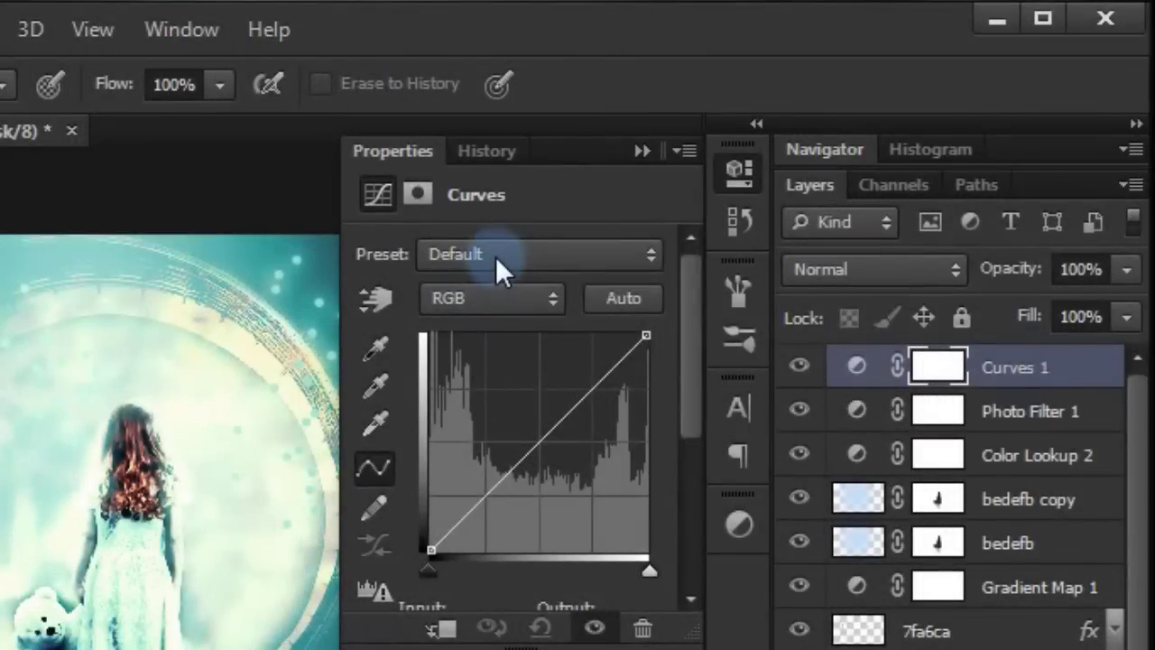
left_click(499, 261)
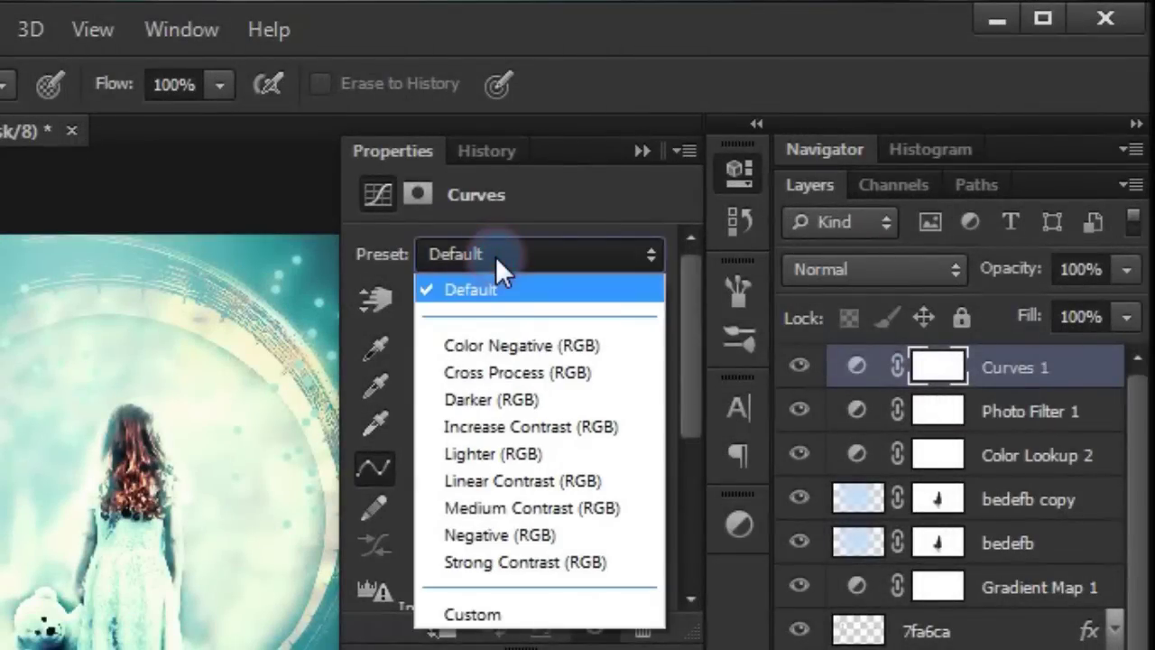
left_click(574, 436)
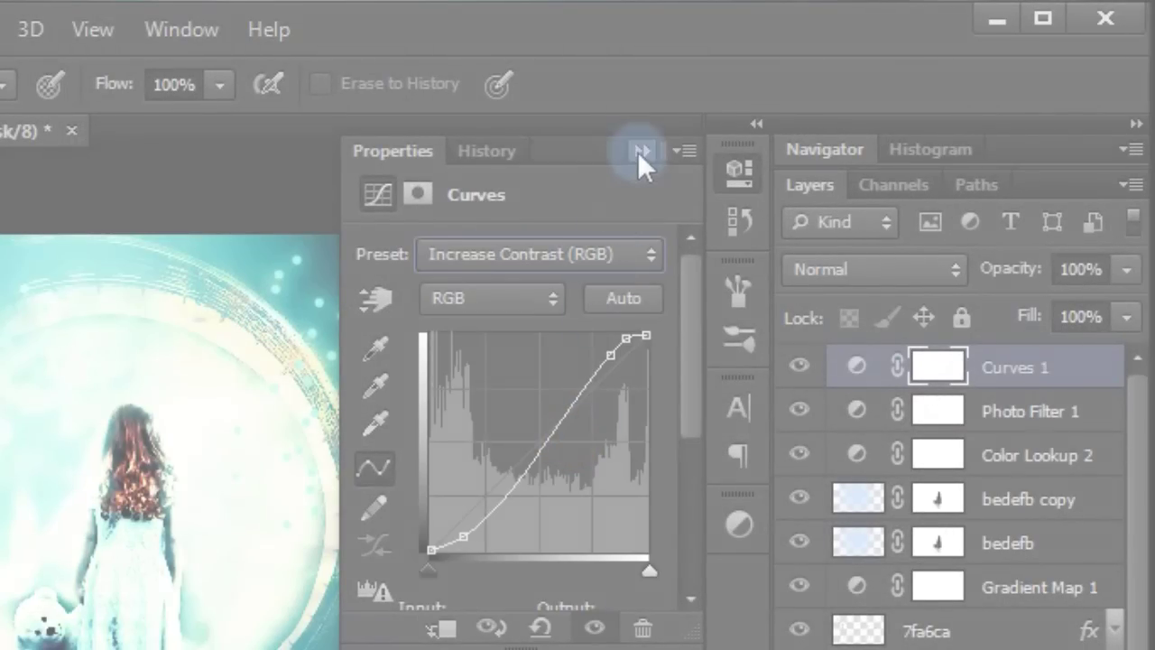
left_click(808, 101)
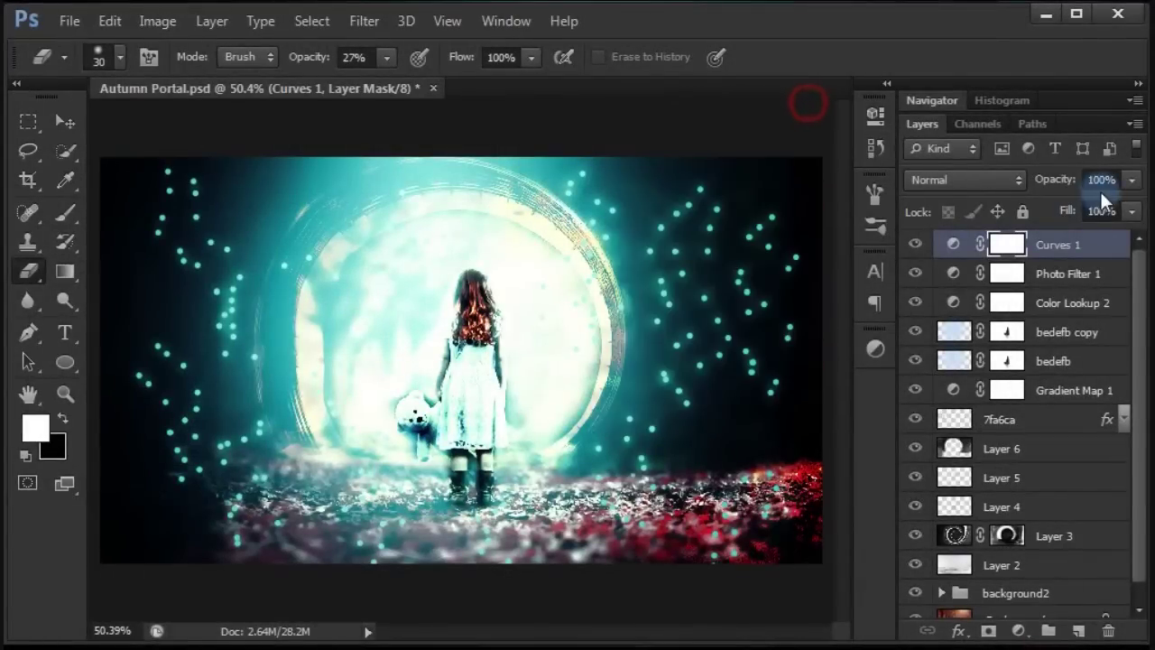
Step: Set the Curves 1 layer opacity to 30%
left_click(1093, 180)
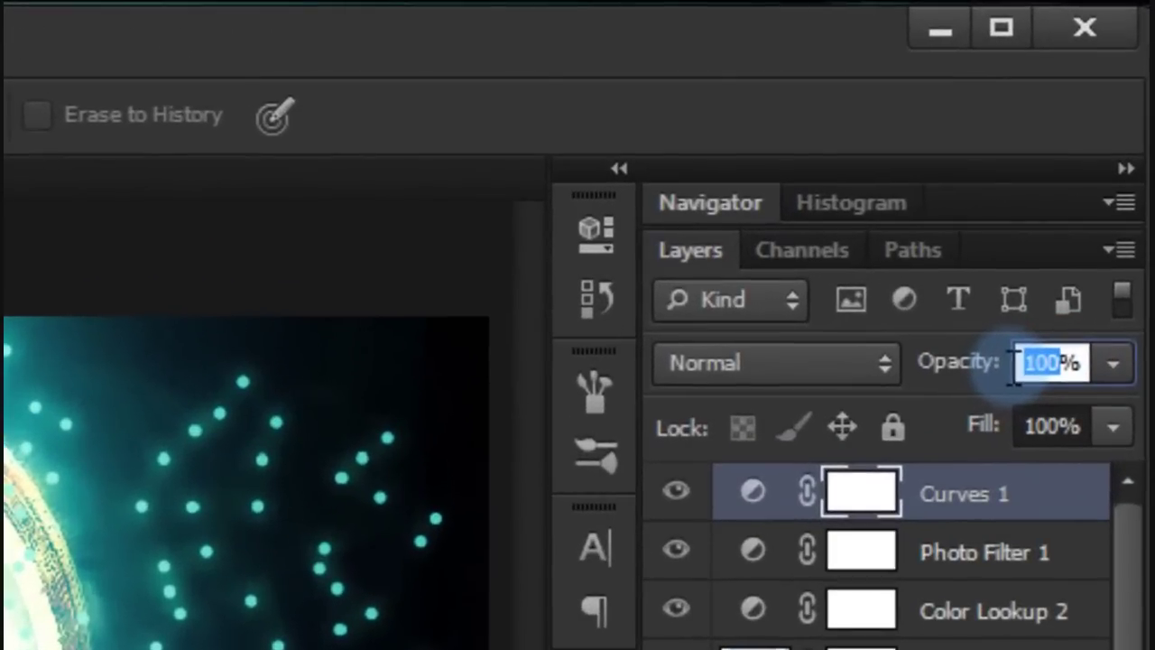
type("3")
left_click(1049, 374)
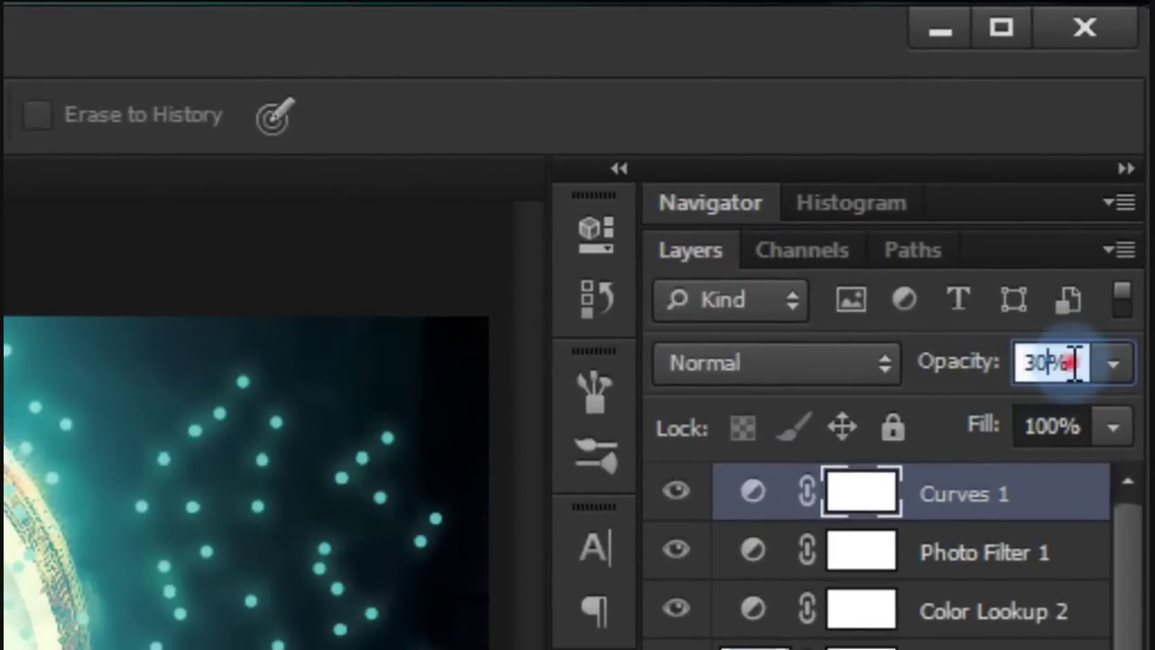